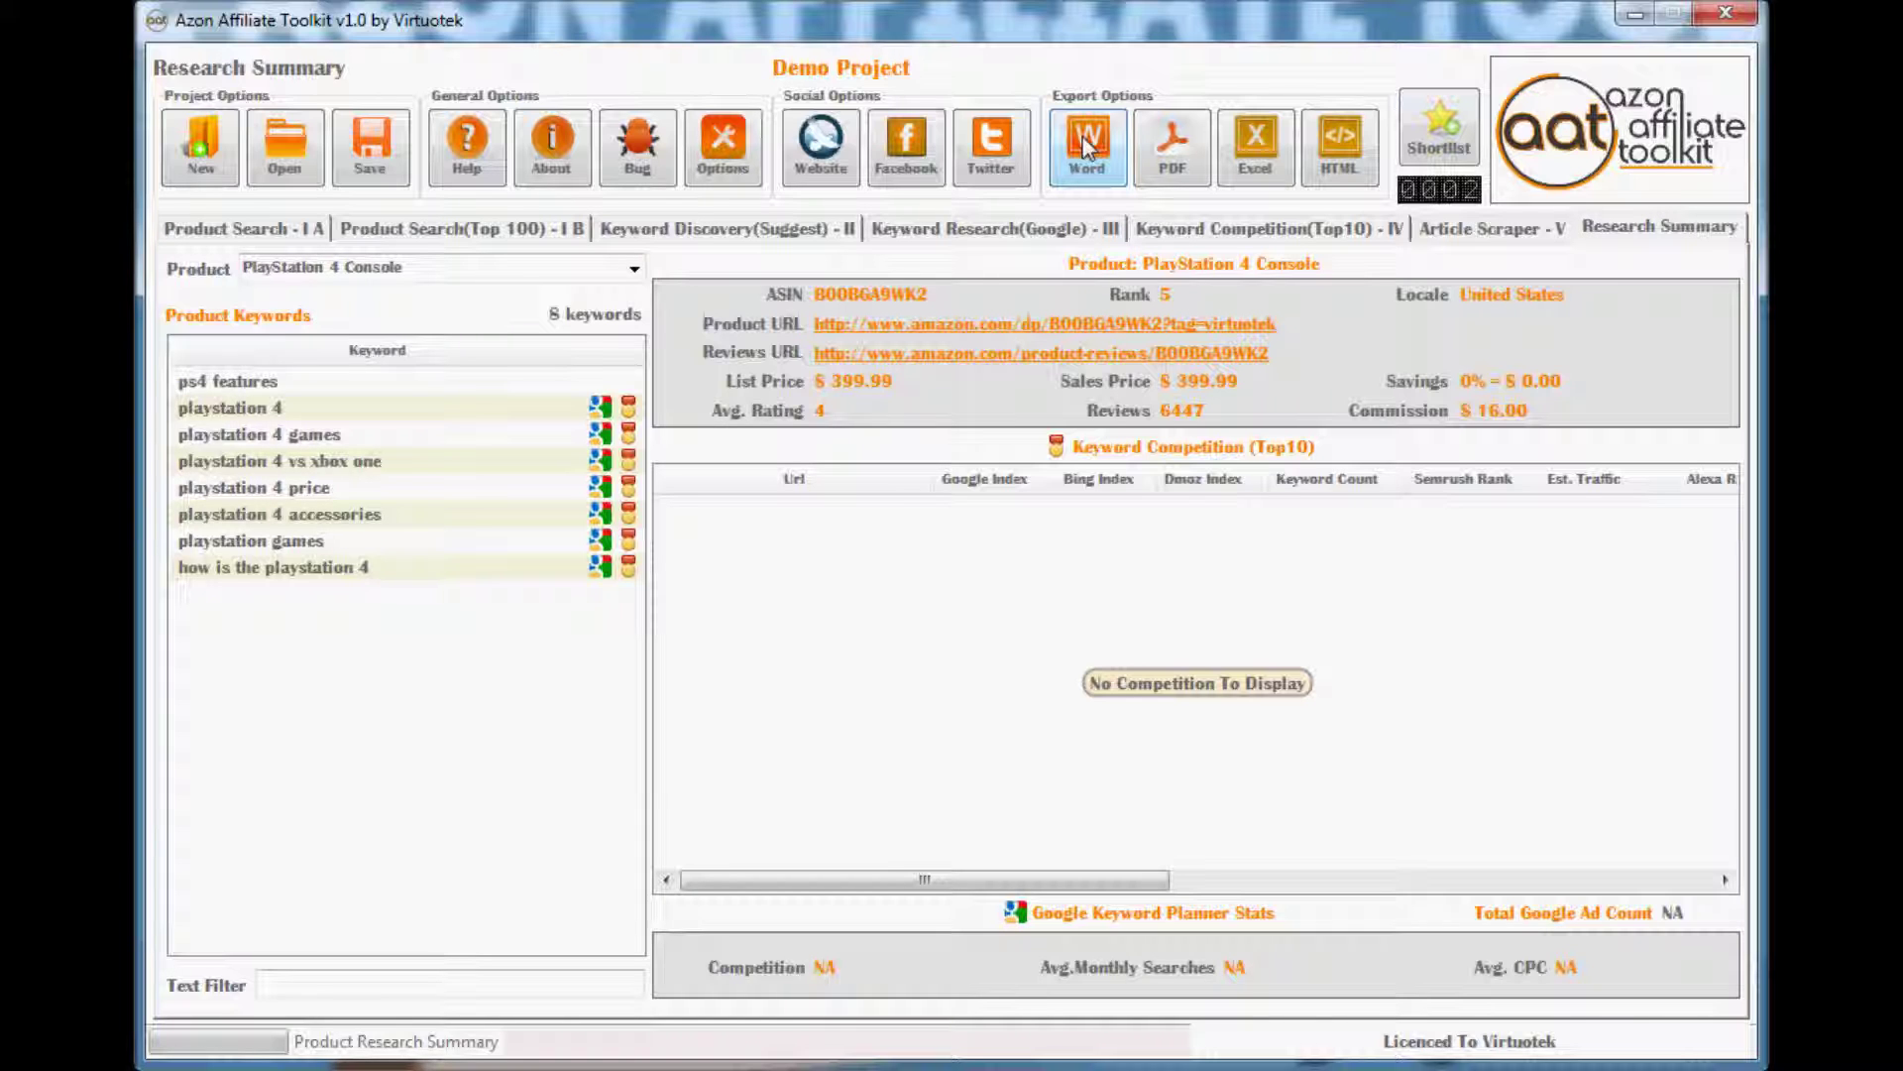
Open the Demo Project's General Preferences, where downloading product images during export is enabled
{"action": "left_click", "coordinate": [723, 143]}
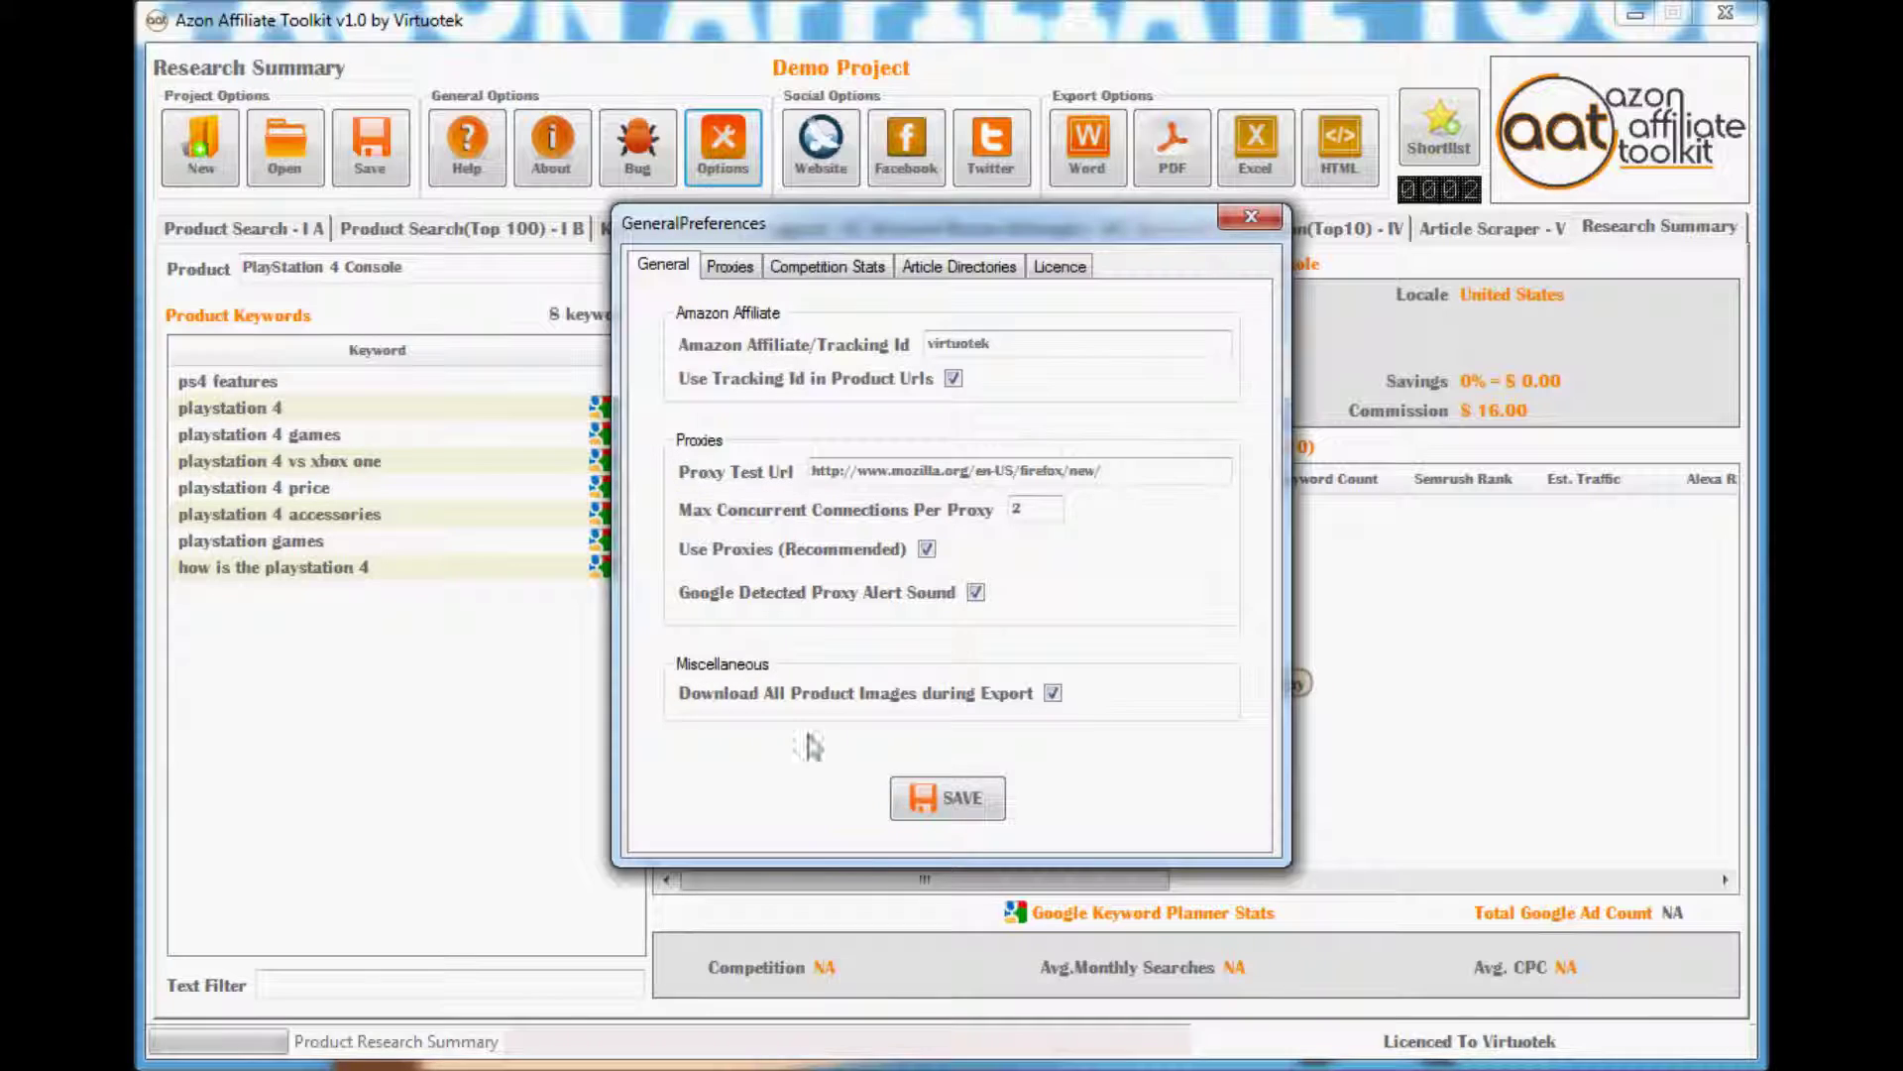
Close the preferences unchanged and export the report to Word as ProjectReport.doc on the Desktop
{"action": "left_click", "coordinate": [1251, 216]}
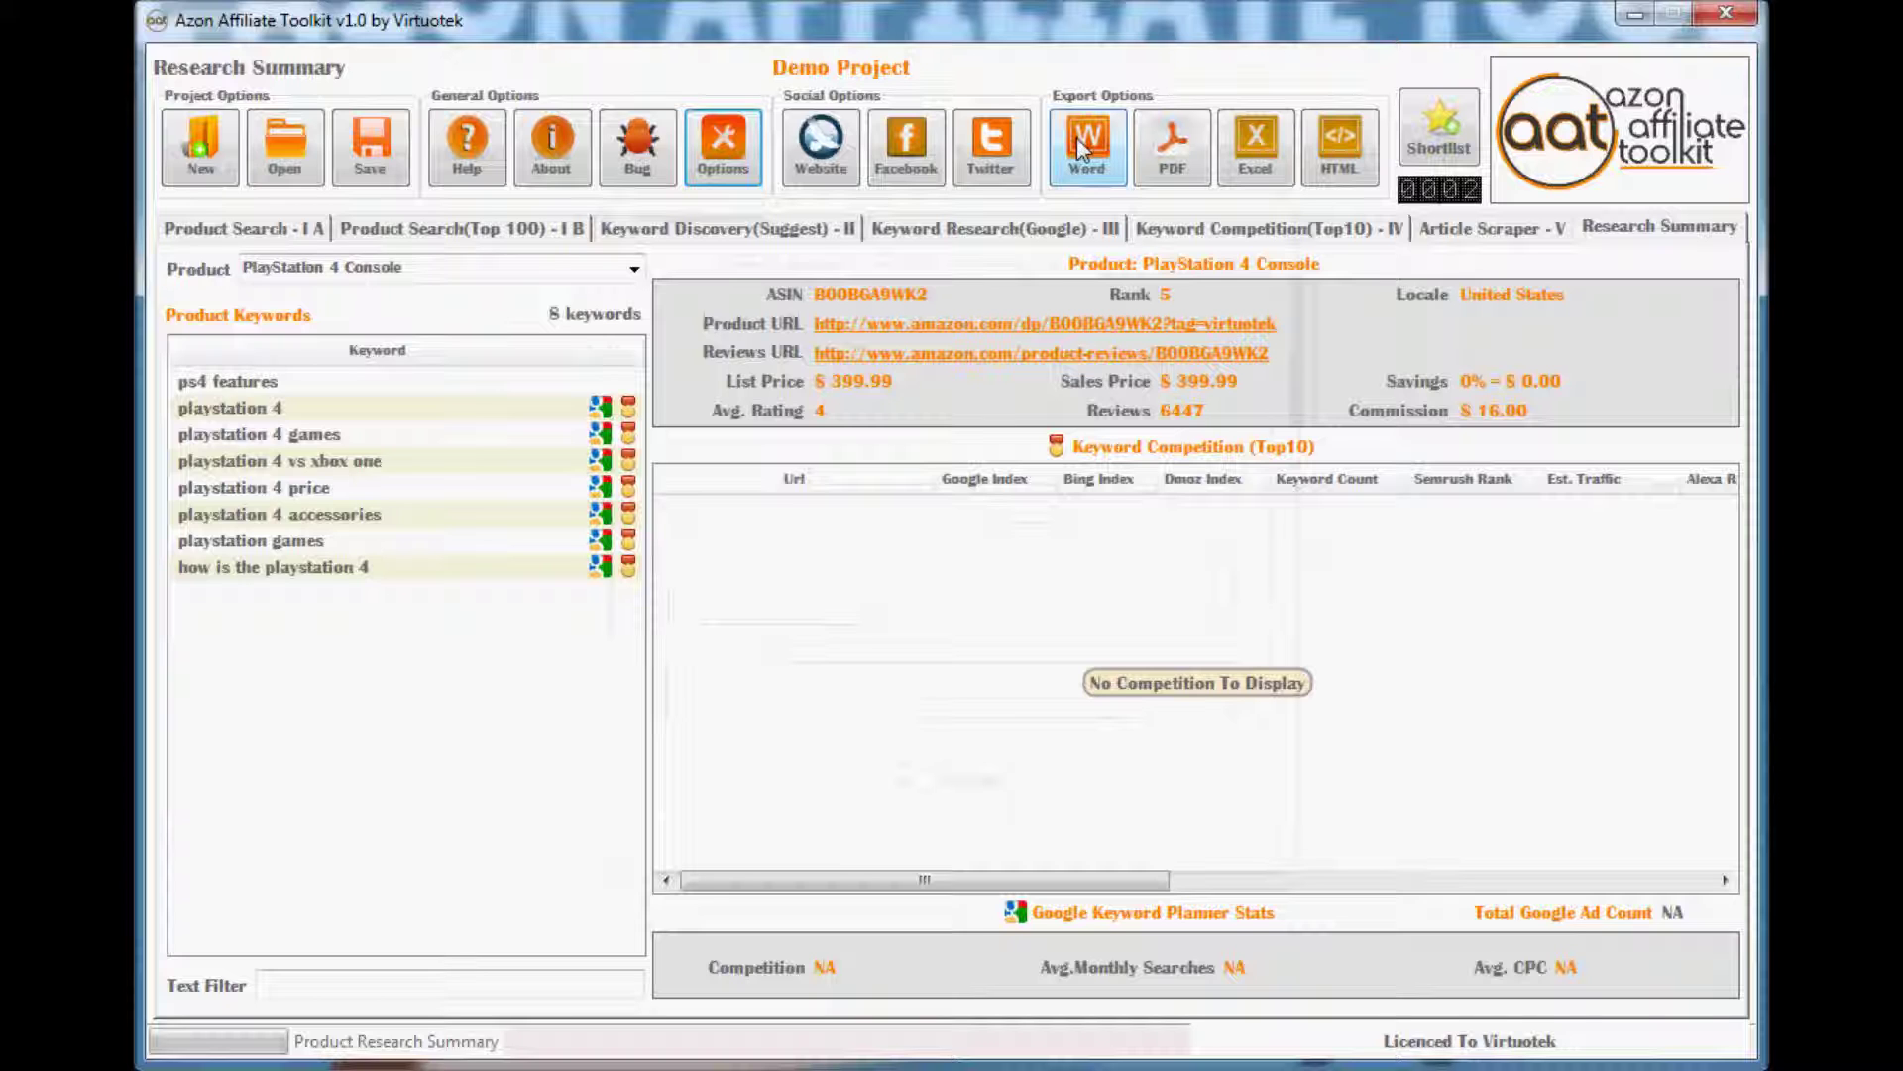
{"action": "left_click", "coordinate": [1079, 141]}
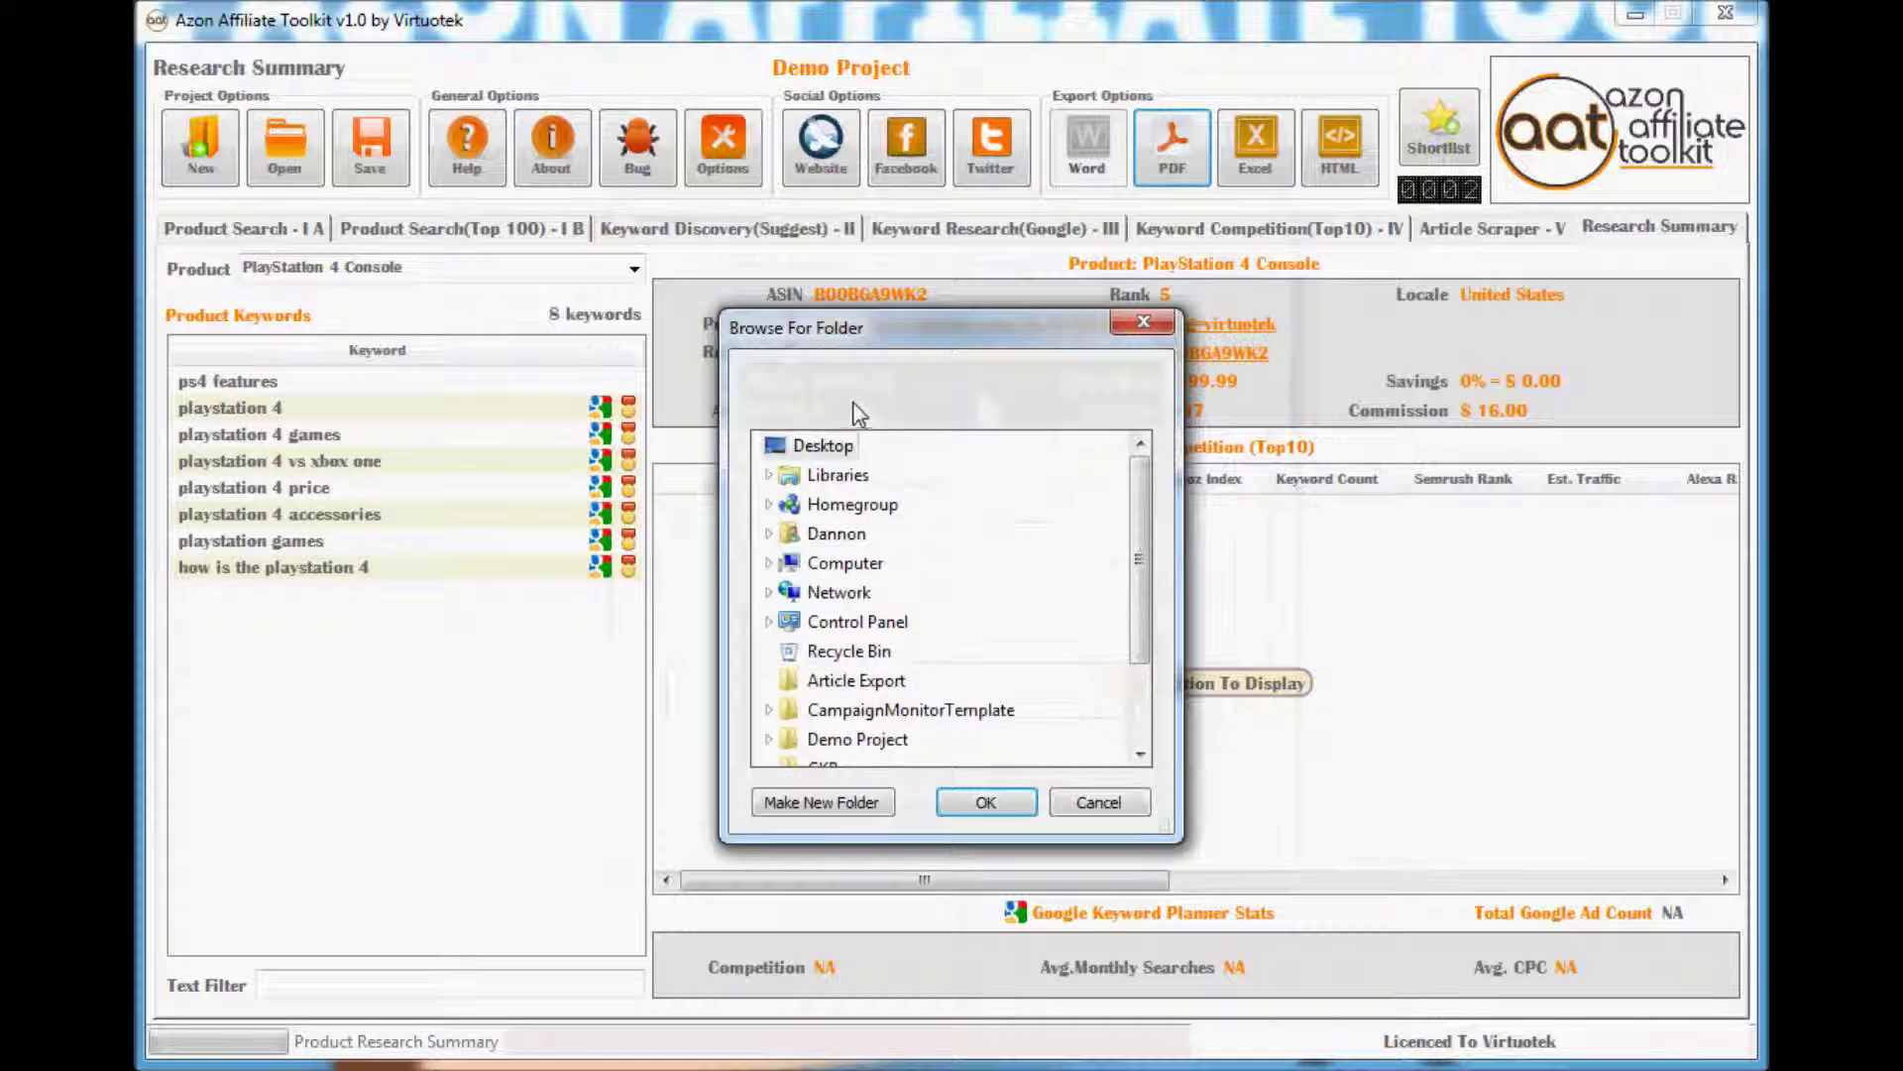
{"action": "left_click", "coordinate": [825, 448]}
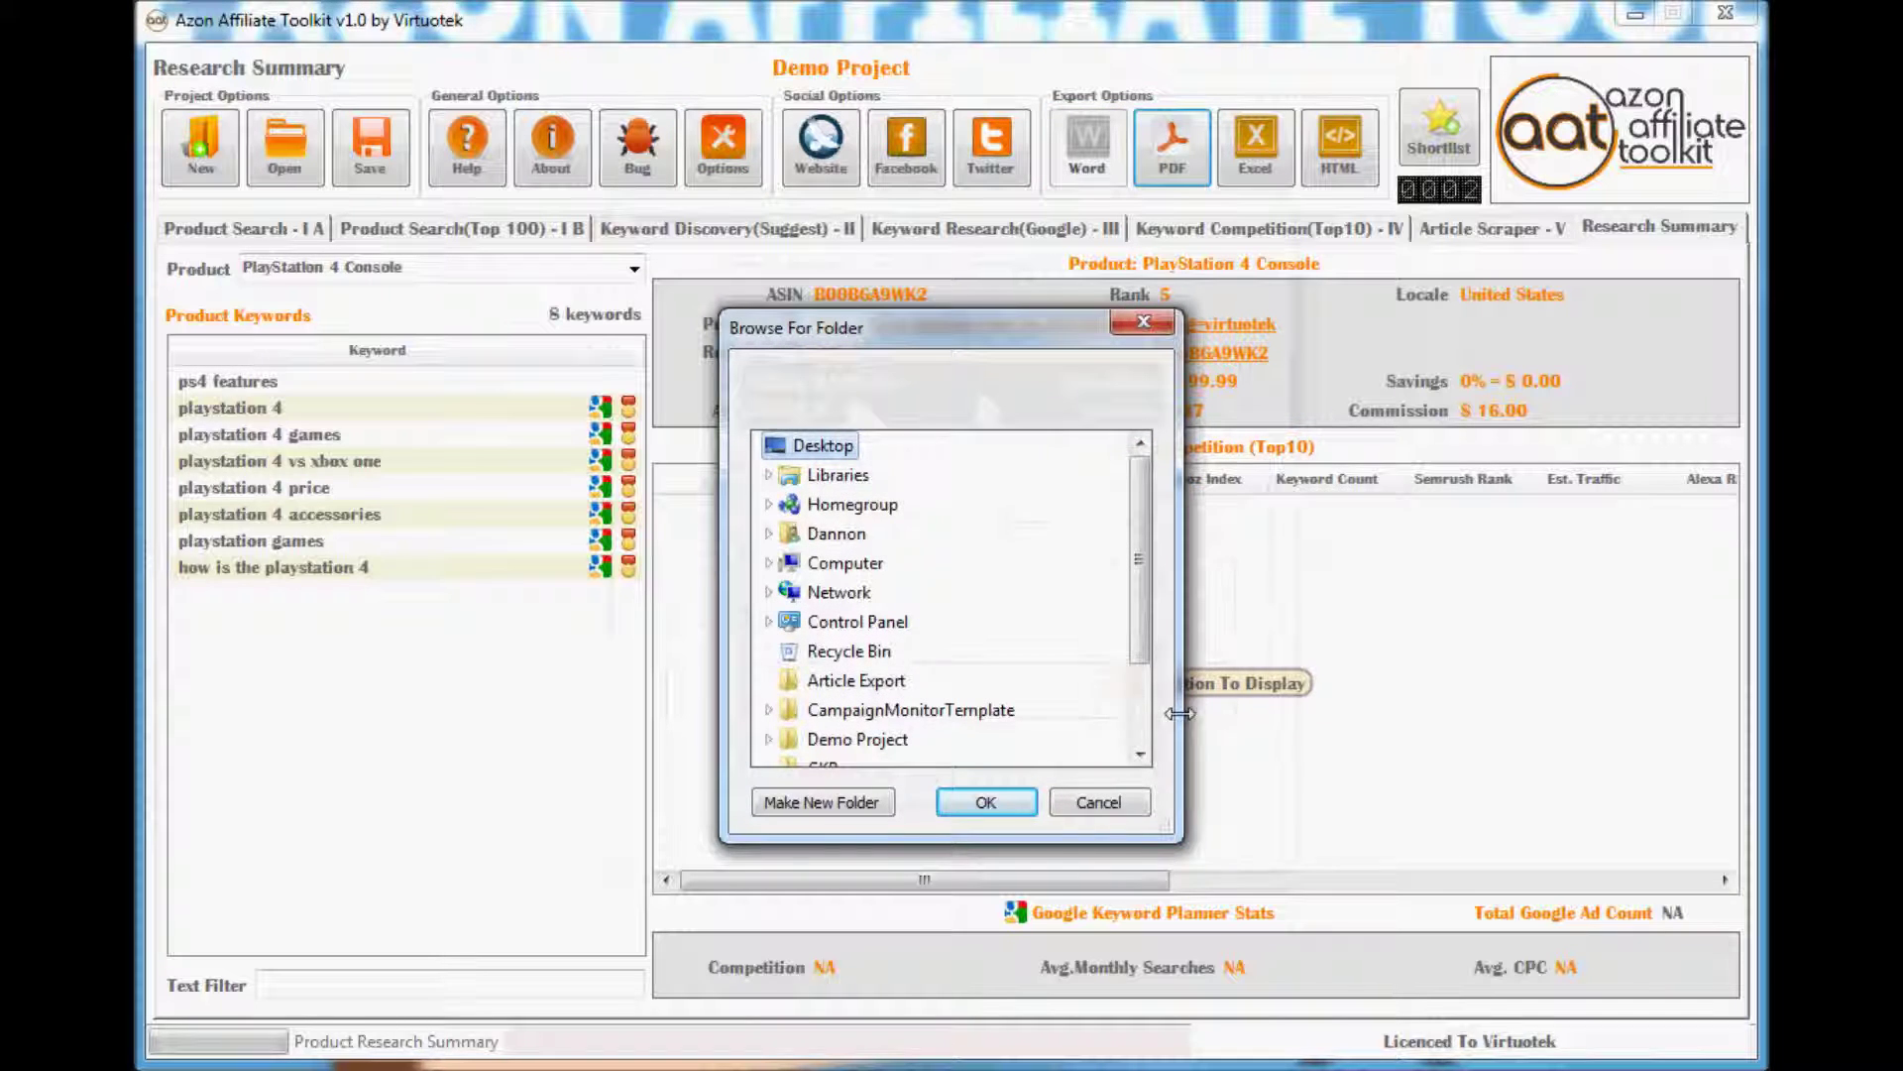
{"action": "left_click", "coordinate": [986, 802]}
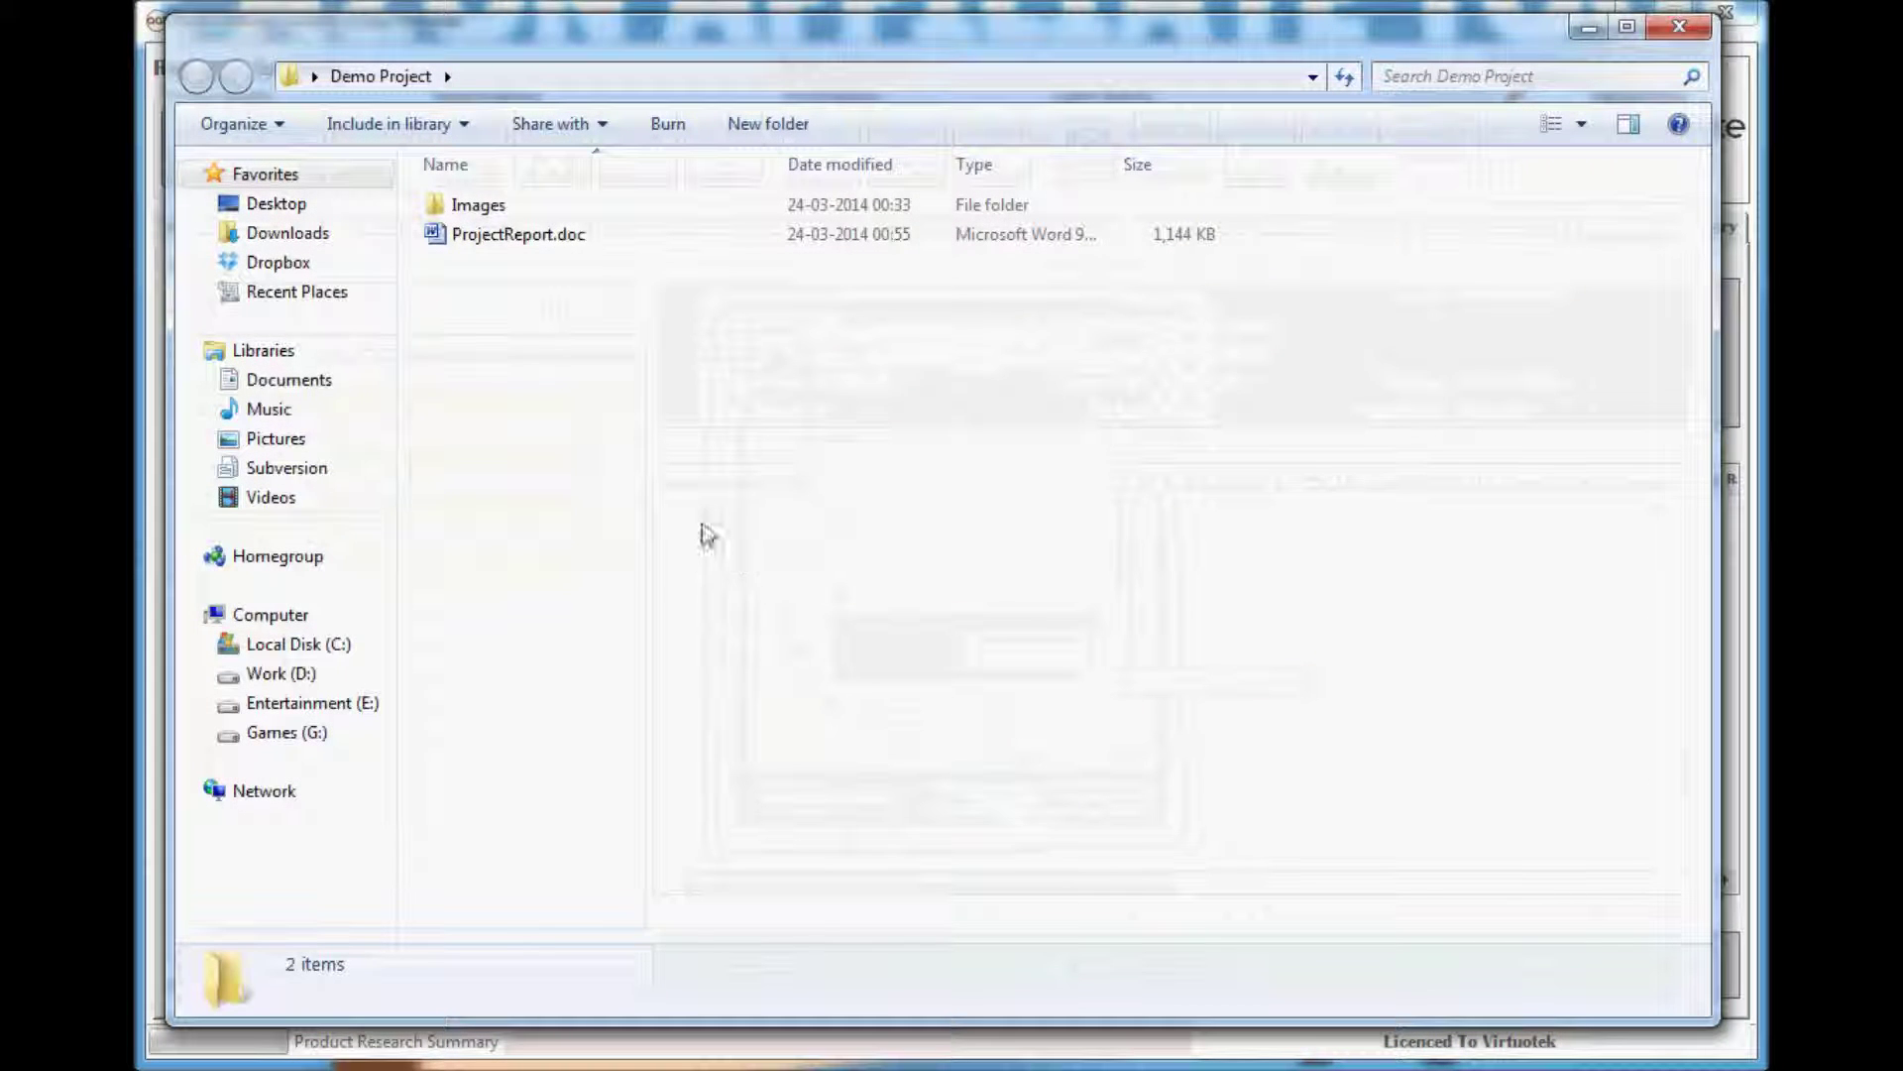
{"action": "left_click", "coordinate": [472, 210]}
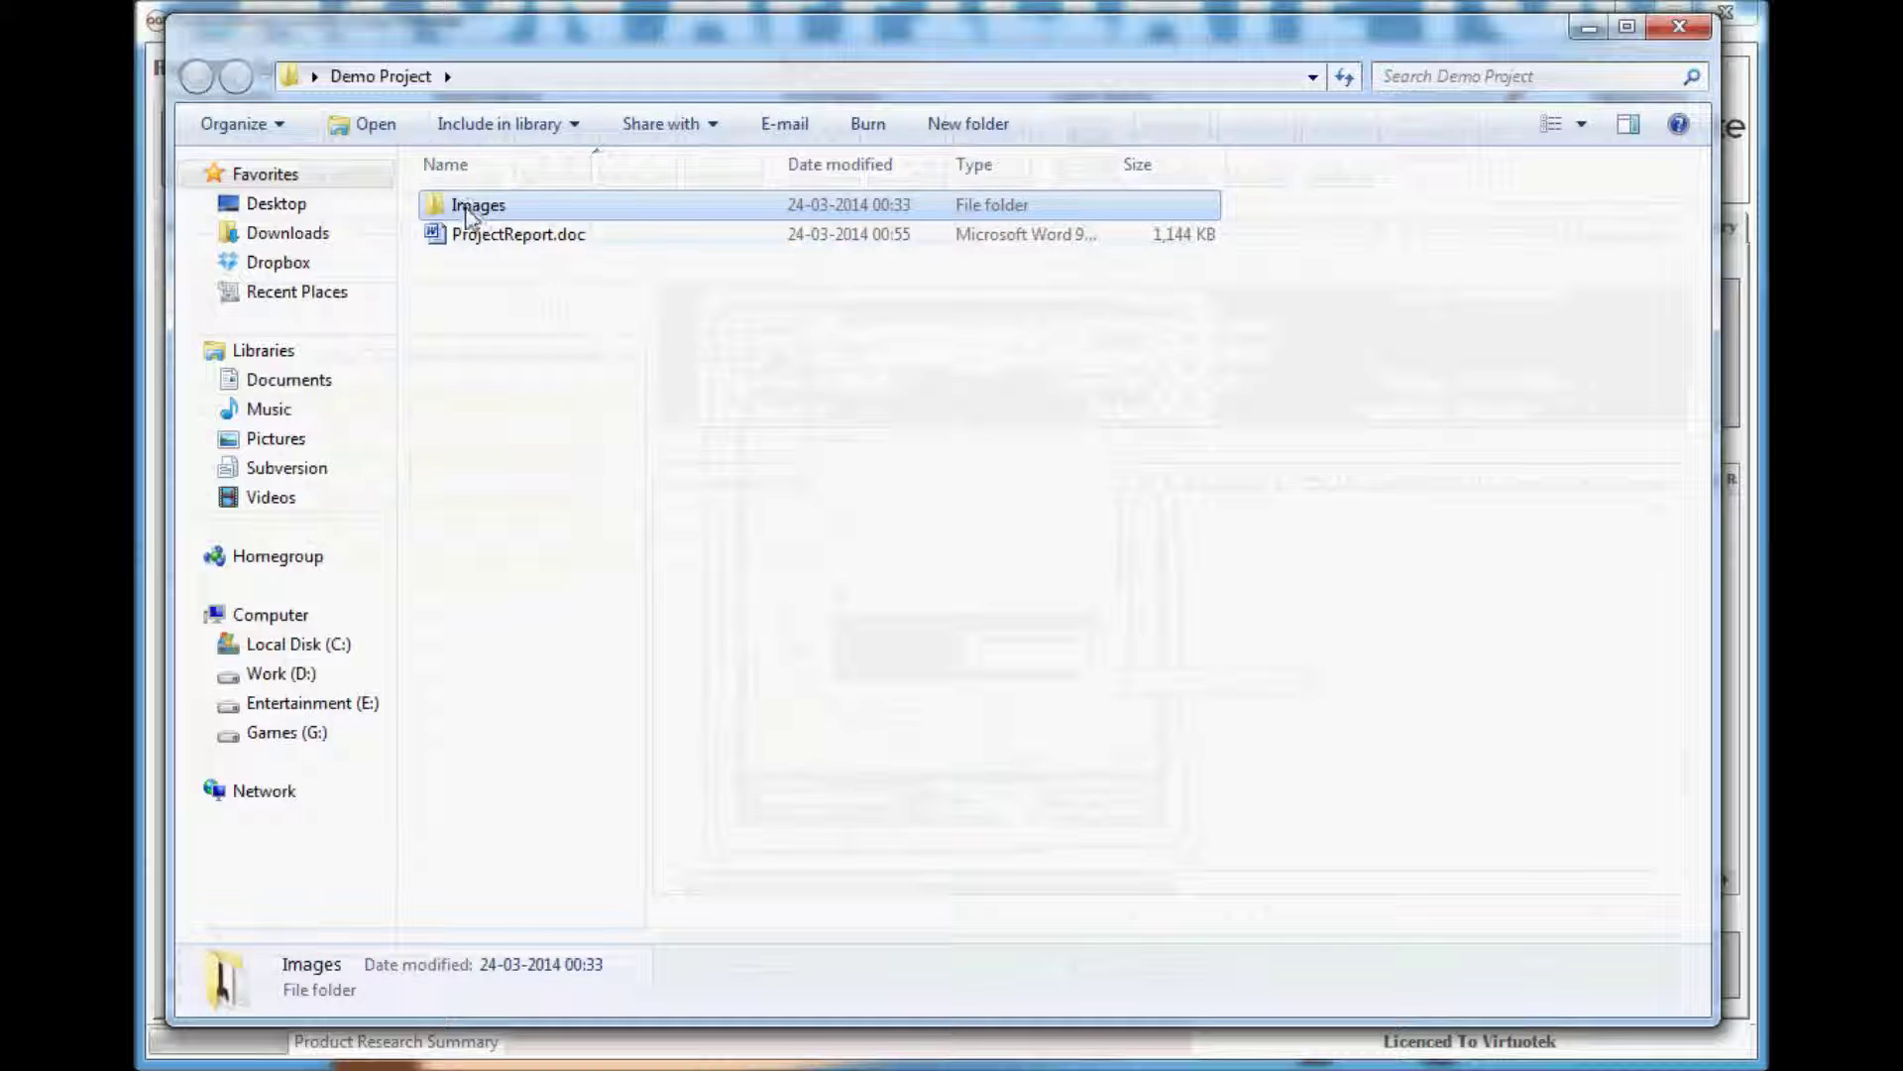
{"action": "double_click", "coordinate": [469, 210]}
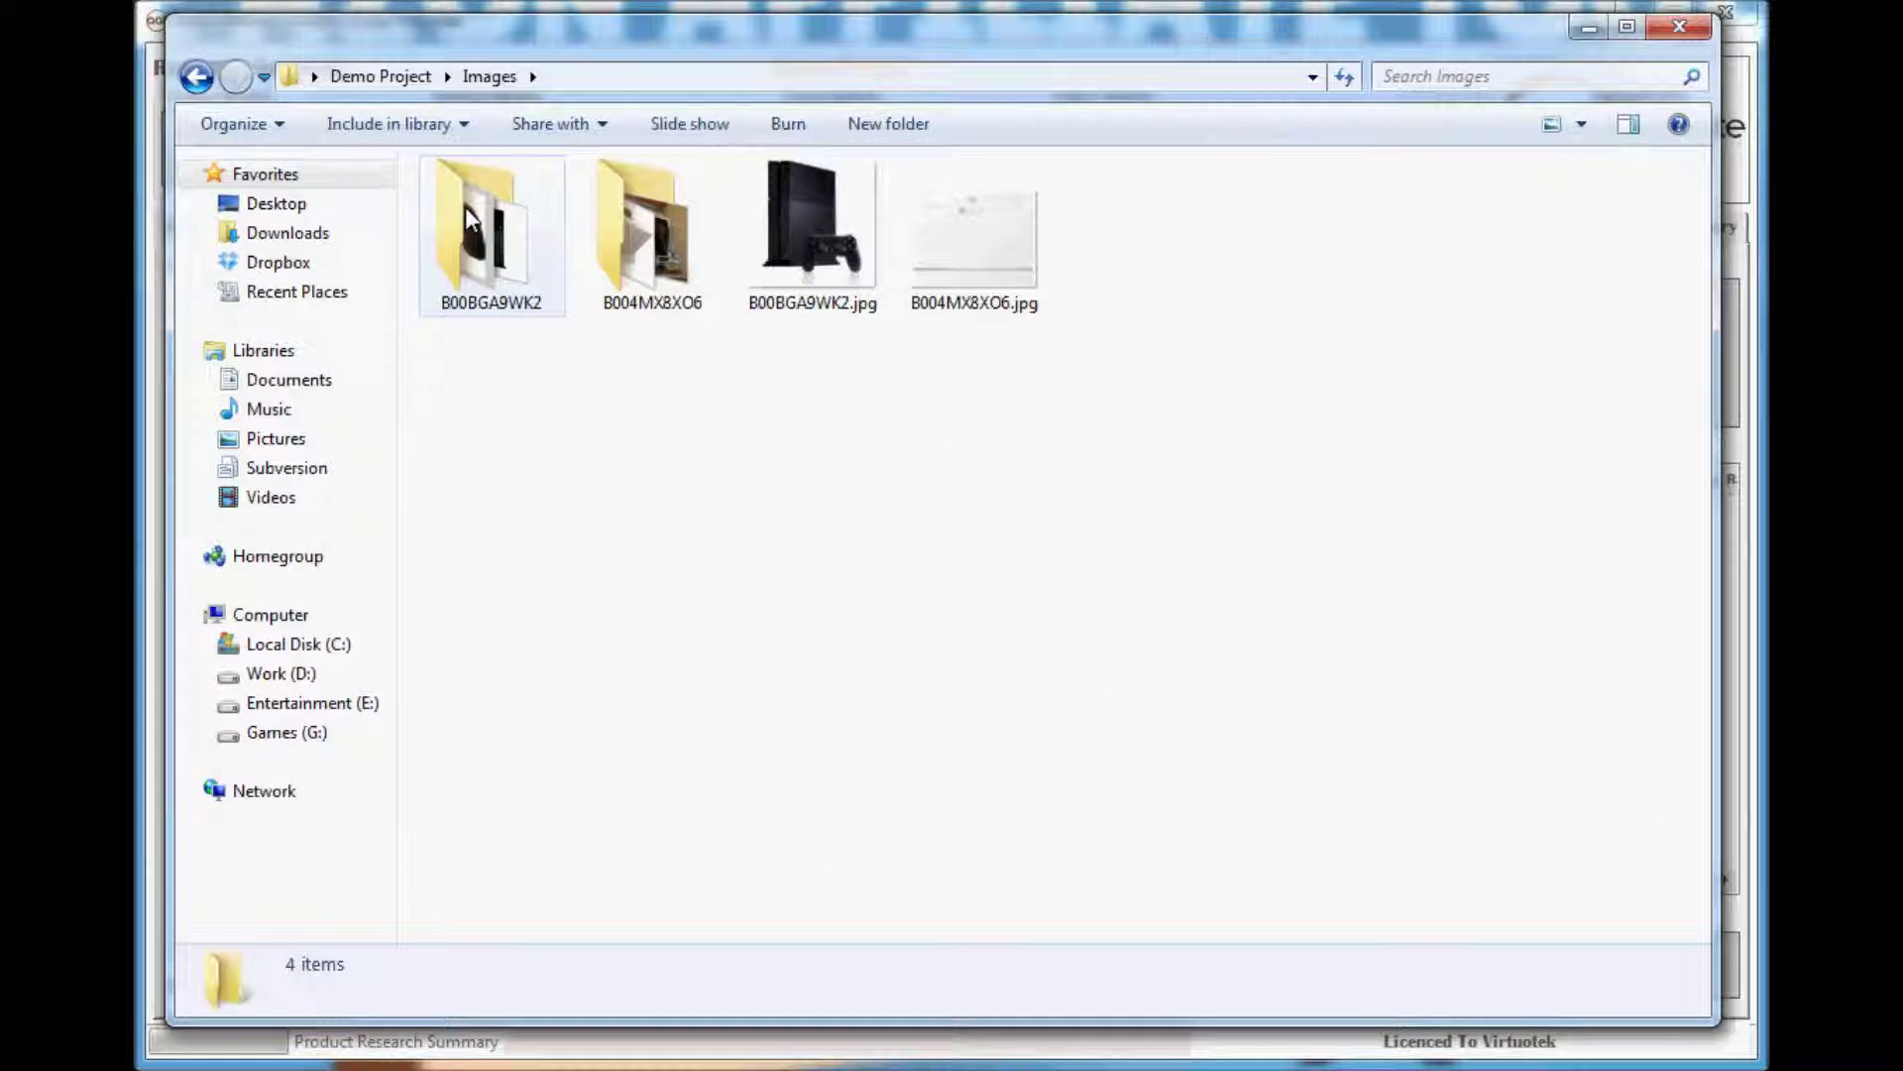
{"action": "left_click", "coordinate": [470, 216]}
{"action": "double_click", "coordinate": [470, 217]}
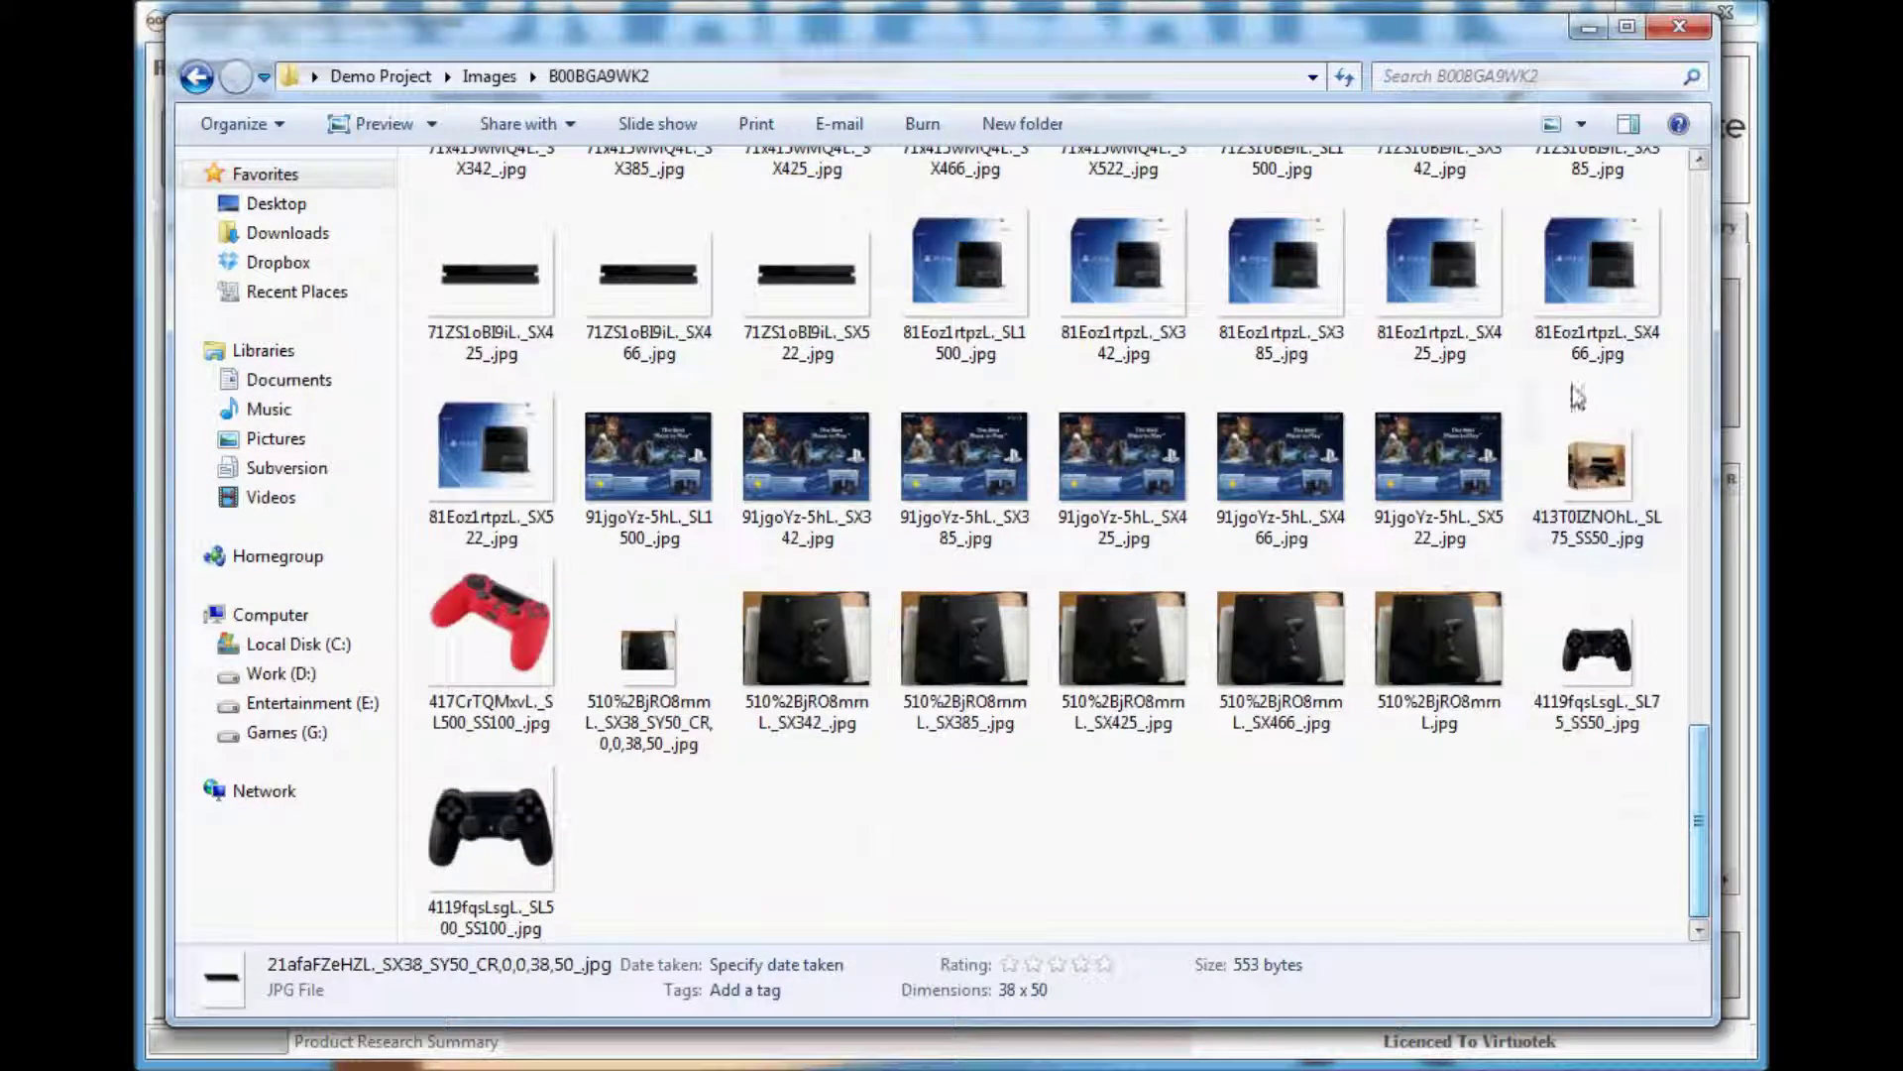
{"action": "left_click", "coordinate": [197, 77]}
Open ProjectReport.doc in Word and inspect the unfilled page-number fields in the products list
{"action": "left_click", "coordinate": [196, 77]}
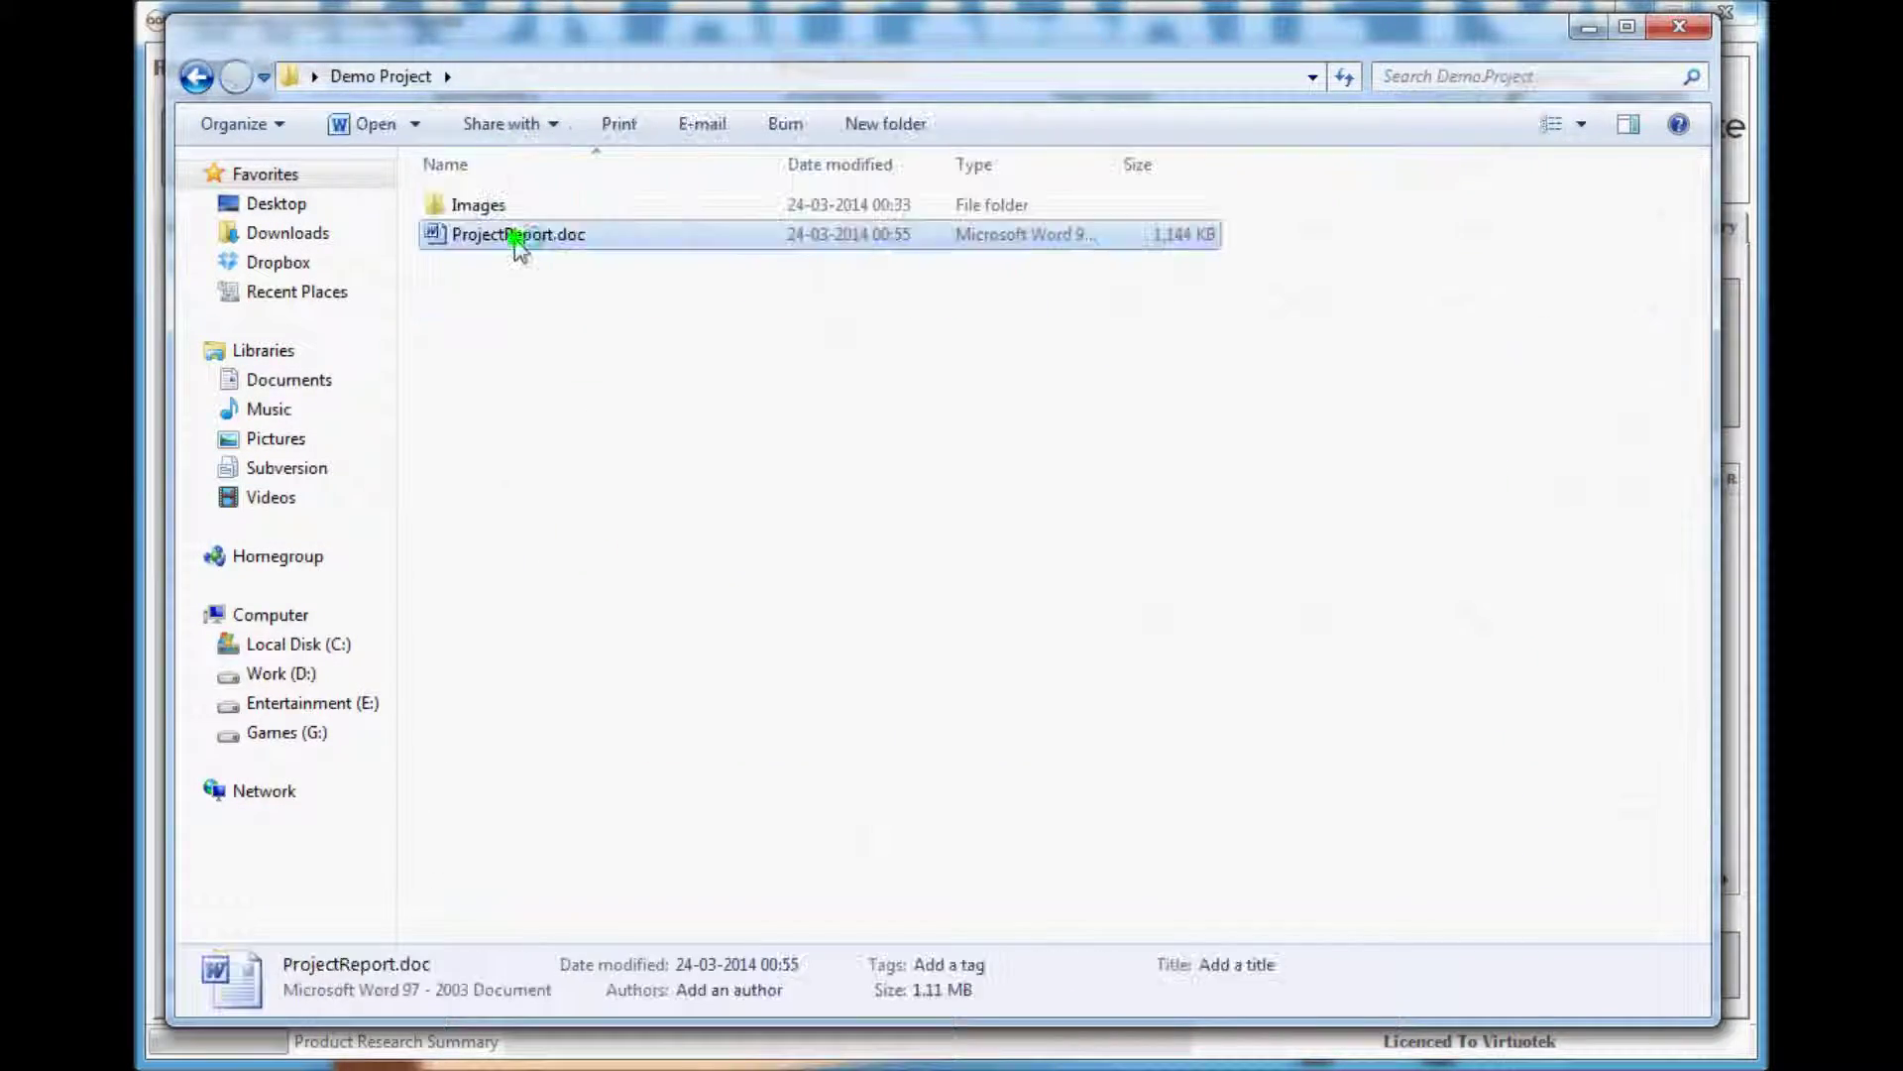
{"action": "double_click", "coordinate": [514, 242]}
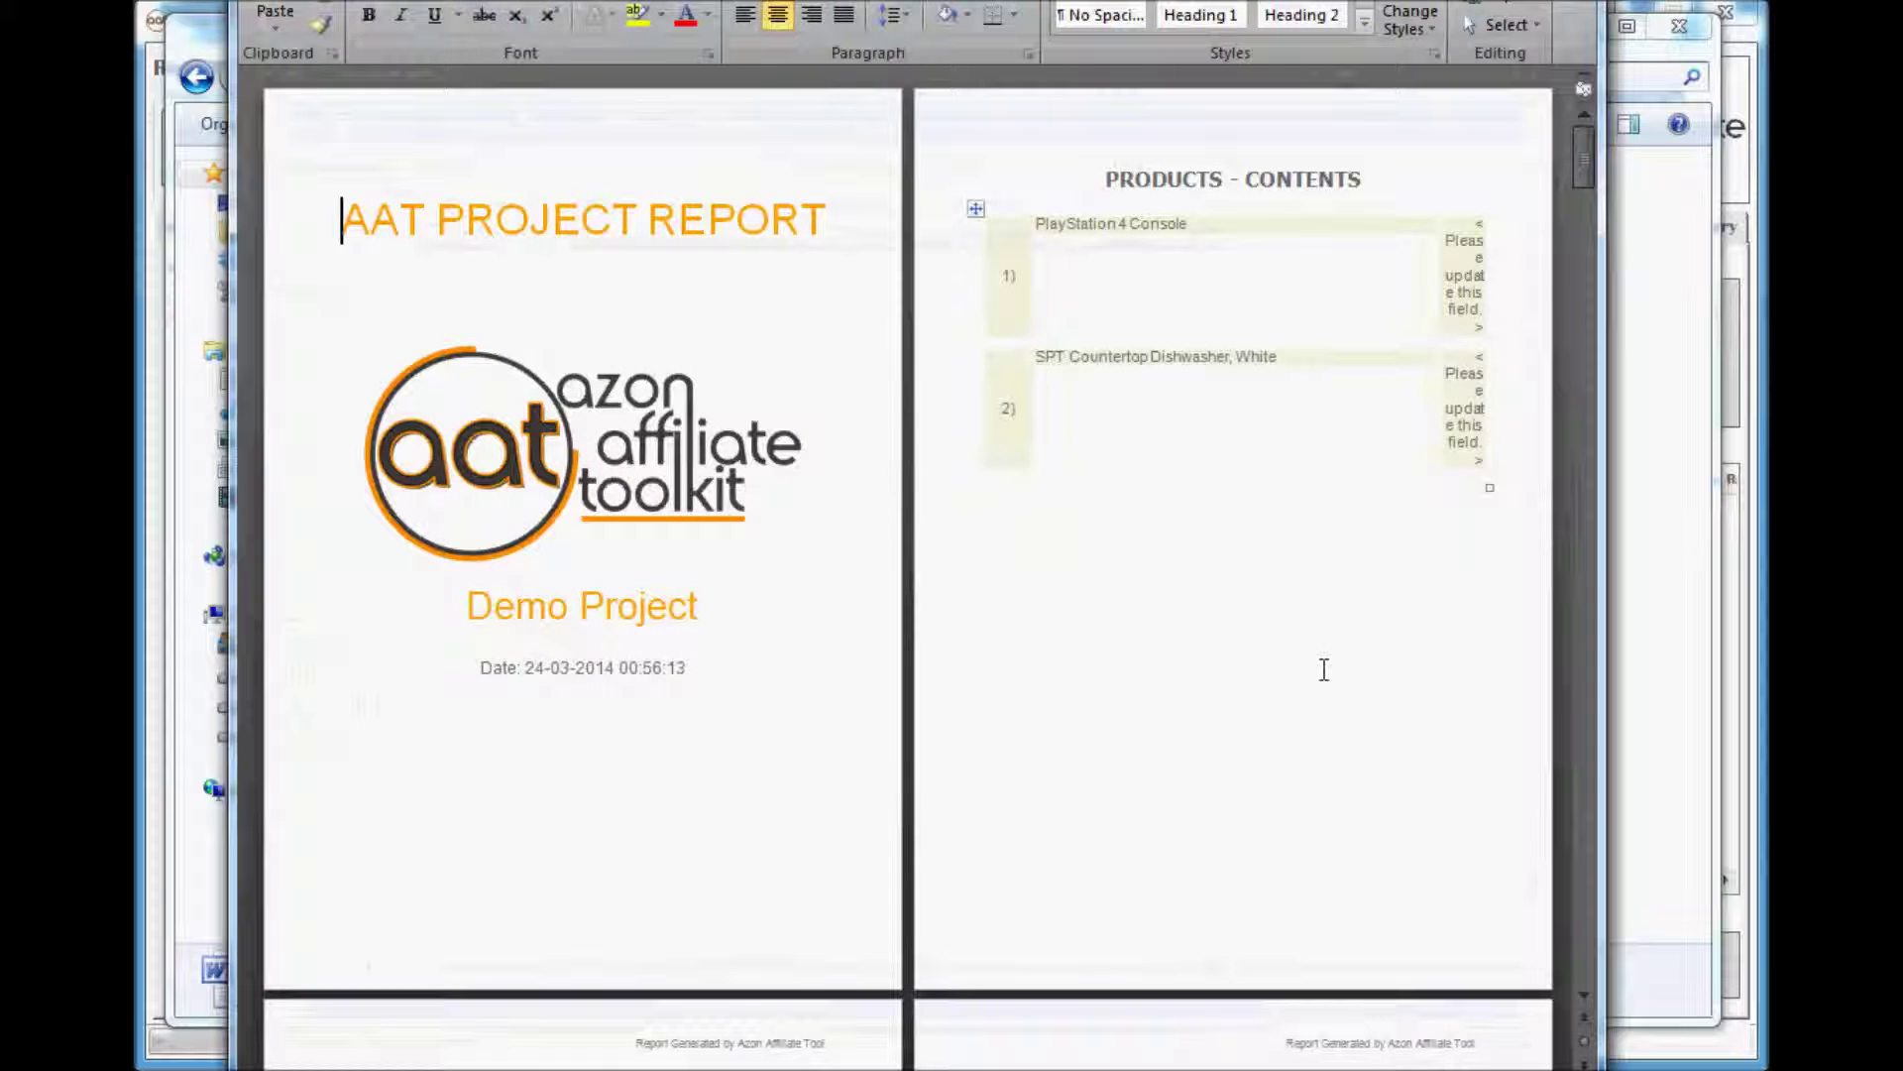
{"action": "left_click", "coordinate": [1066, 234]}
{"action": "left_click", "coordinate": [1107, 359]}
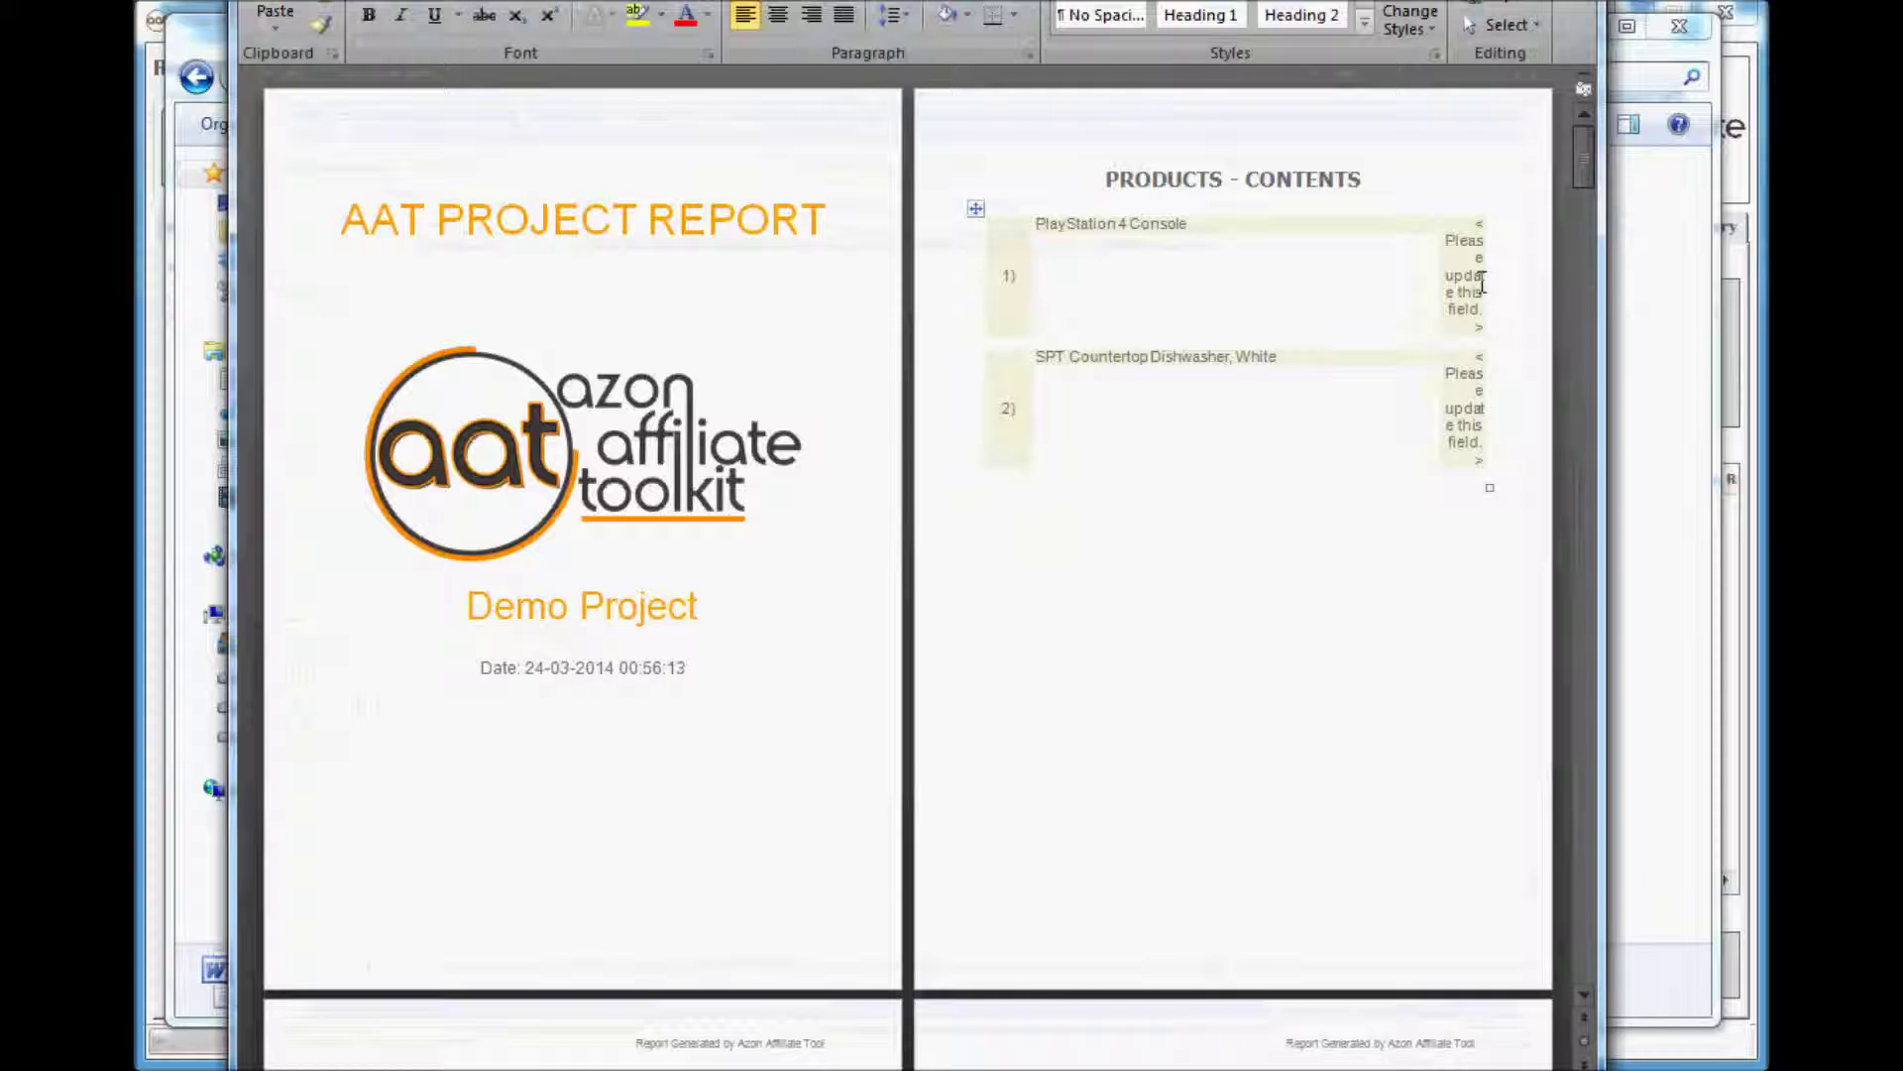
{"action": "left_click", "coordinate": [1483, 284]}
{"action": "left_click", "coordinate": [1470, 402]}
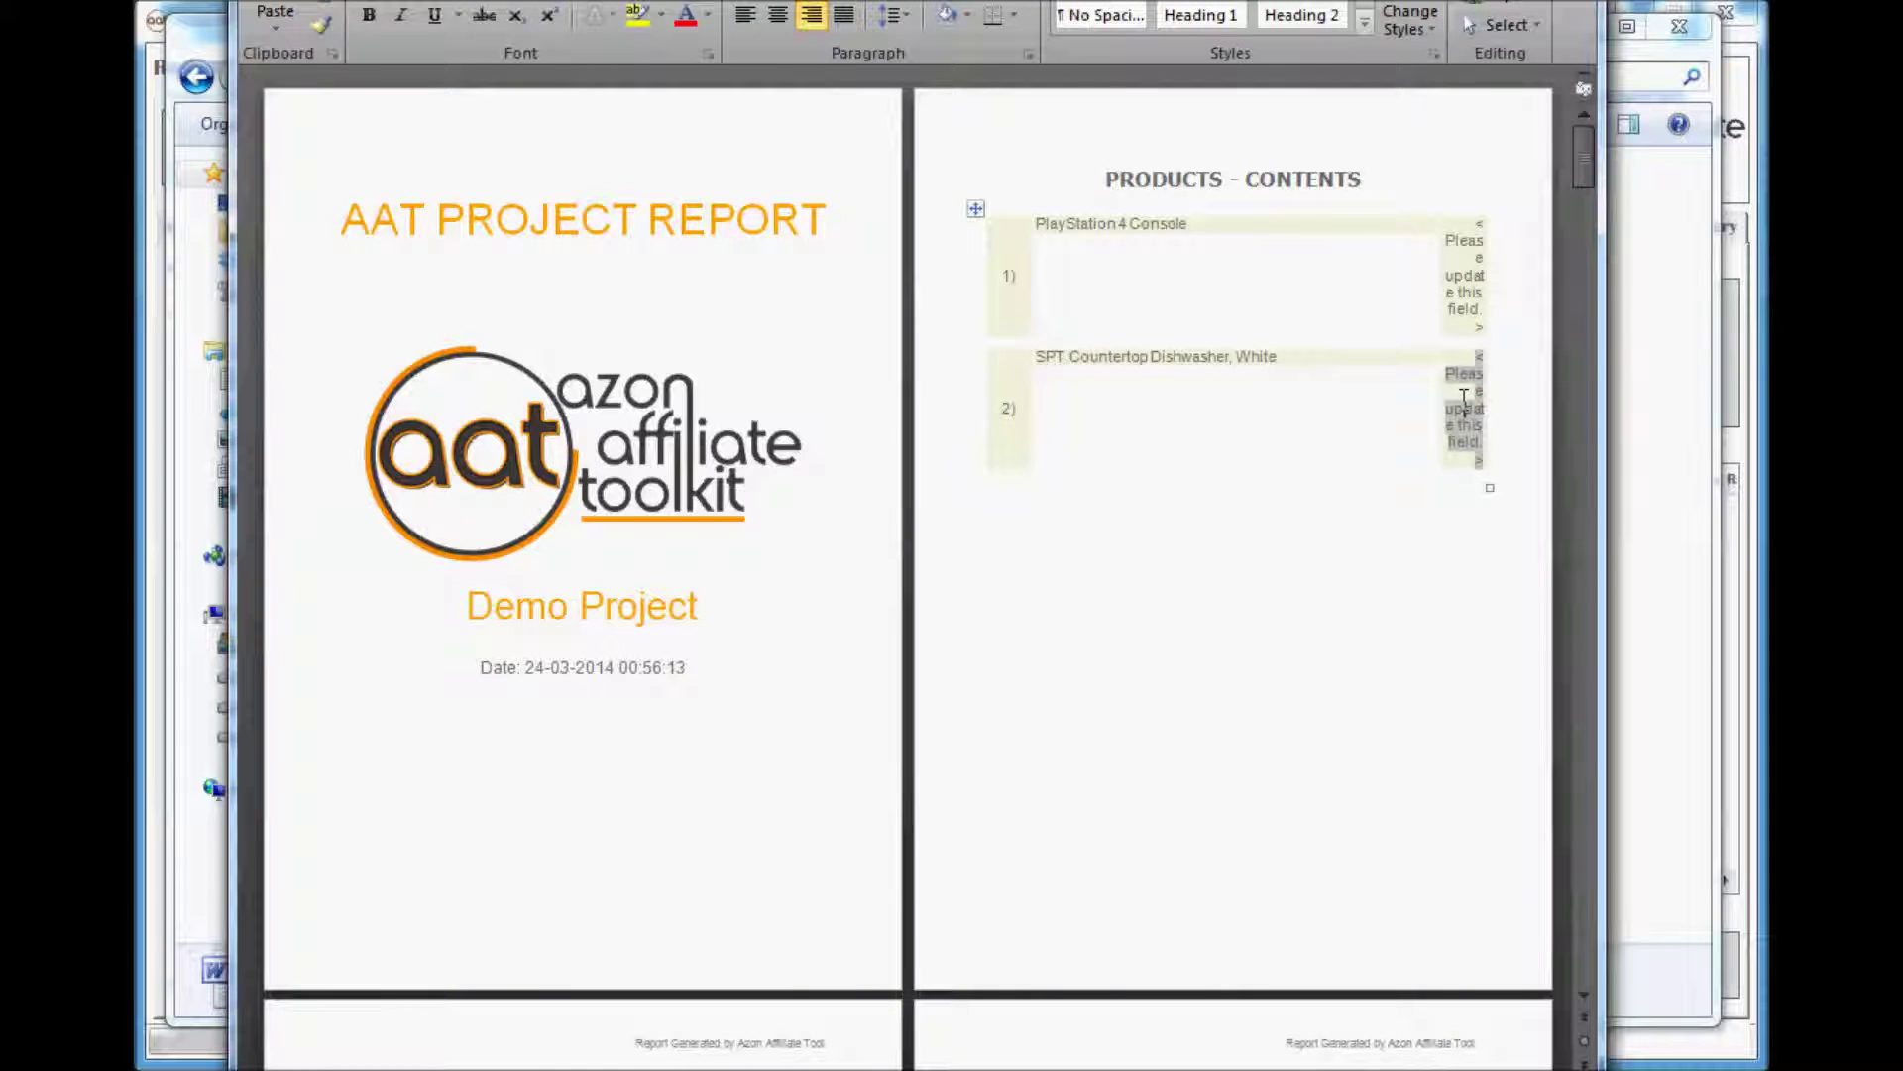
{"action": "left_click", "coordinate": [1456, 292]}
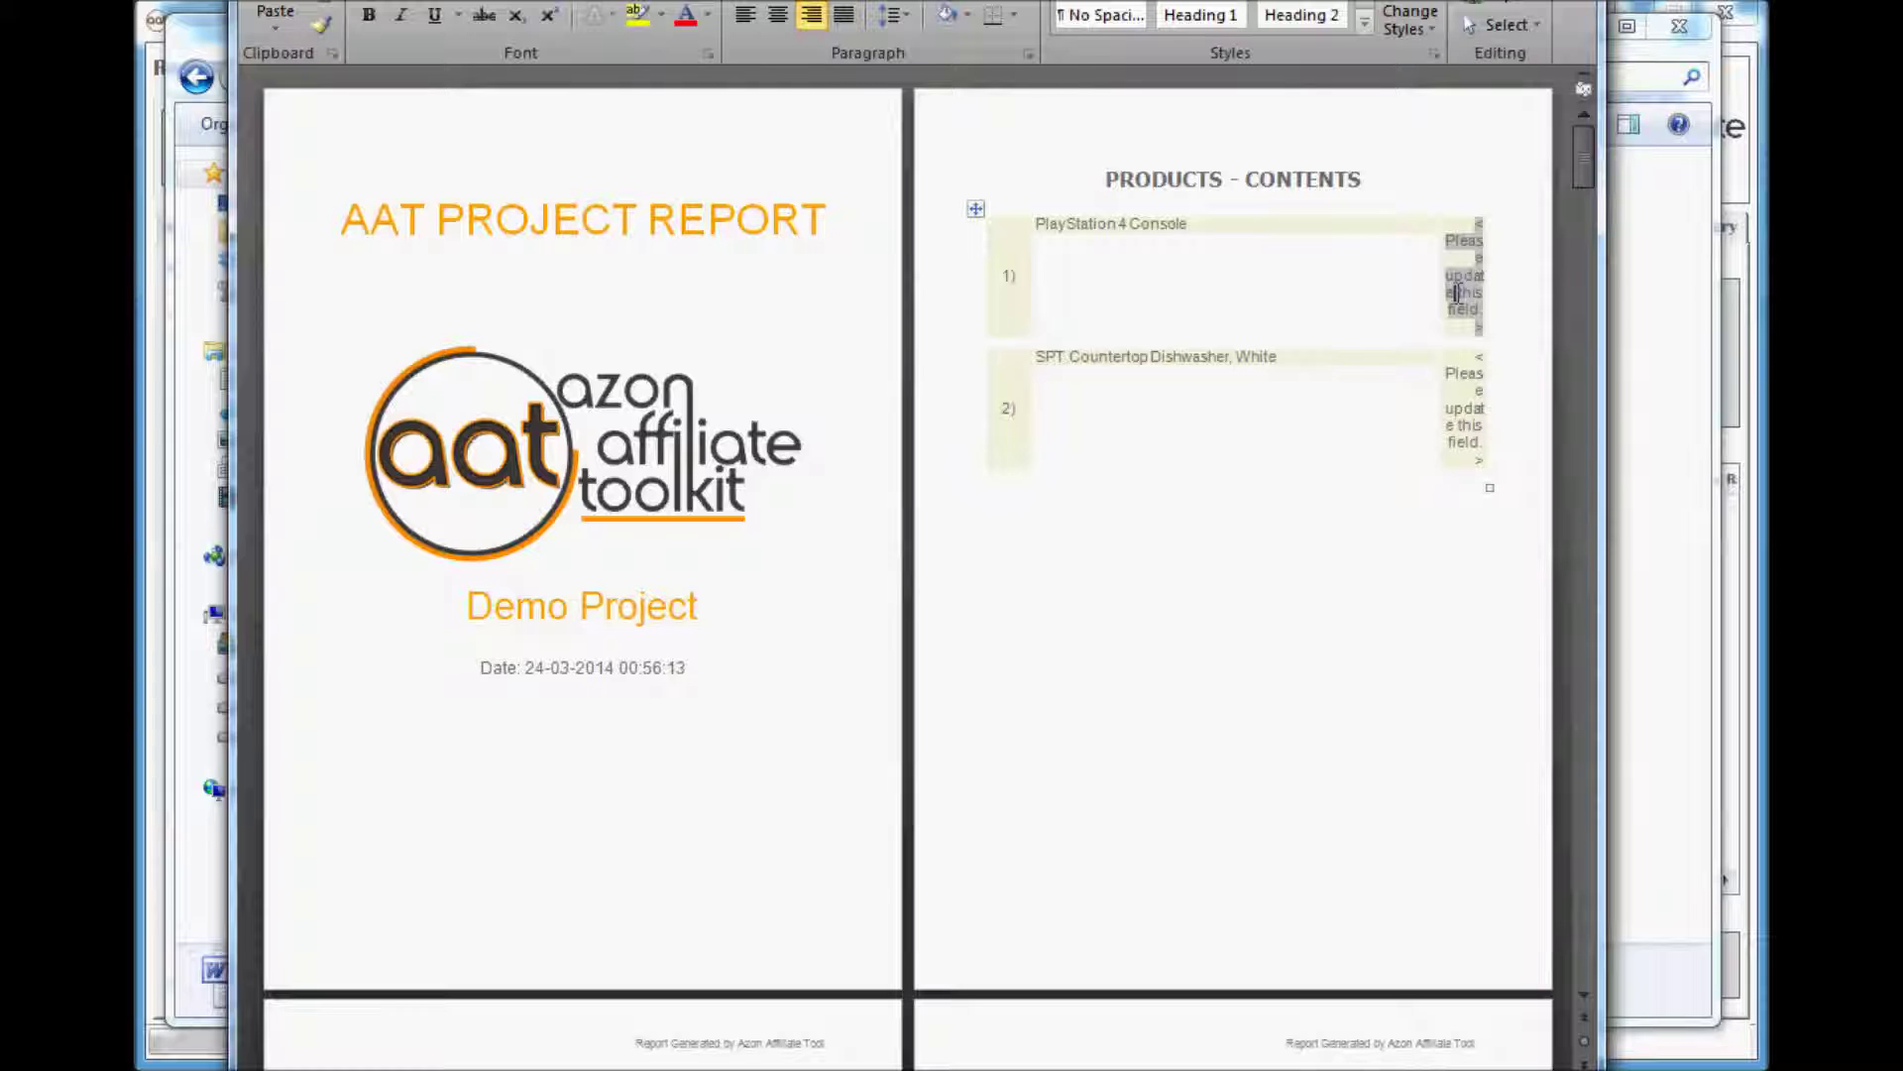
{"action": "left_click", "coordinate": [1464, 428]}
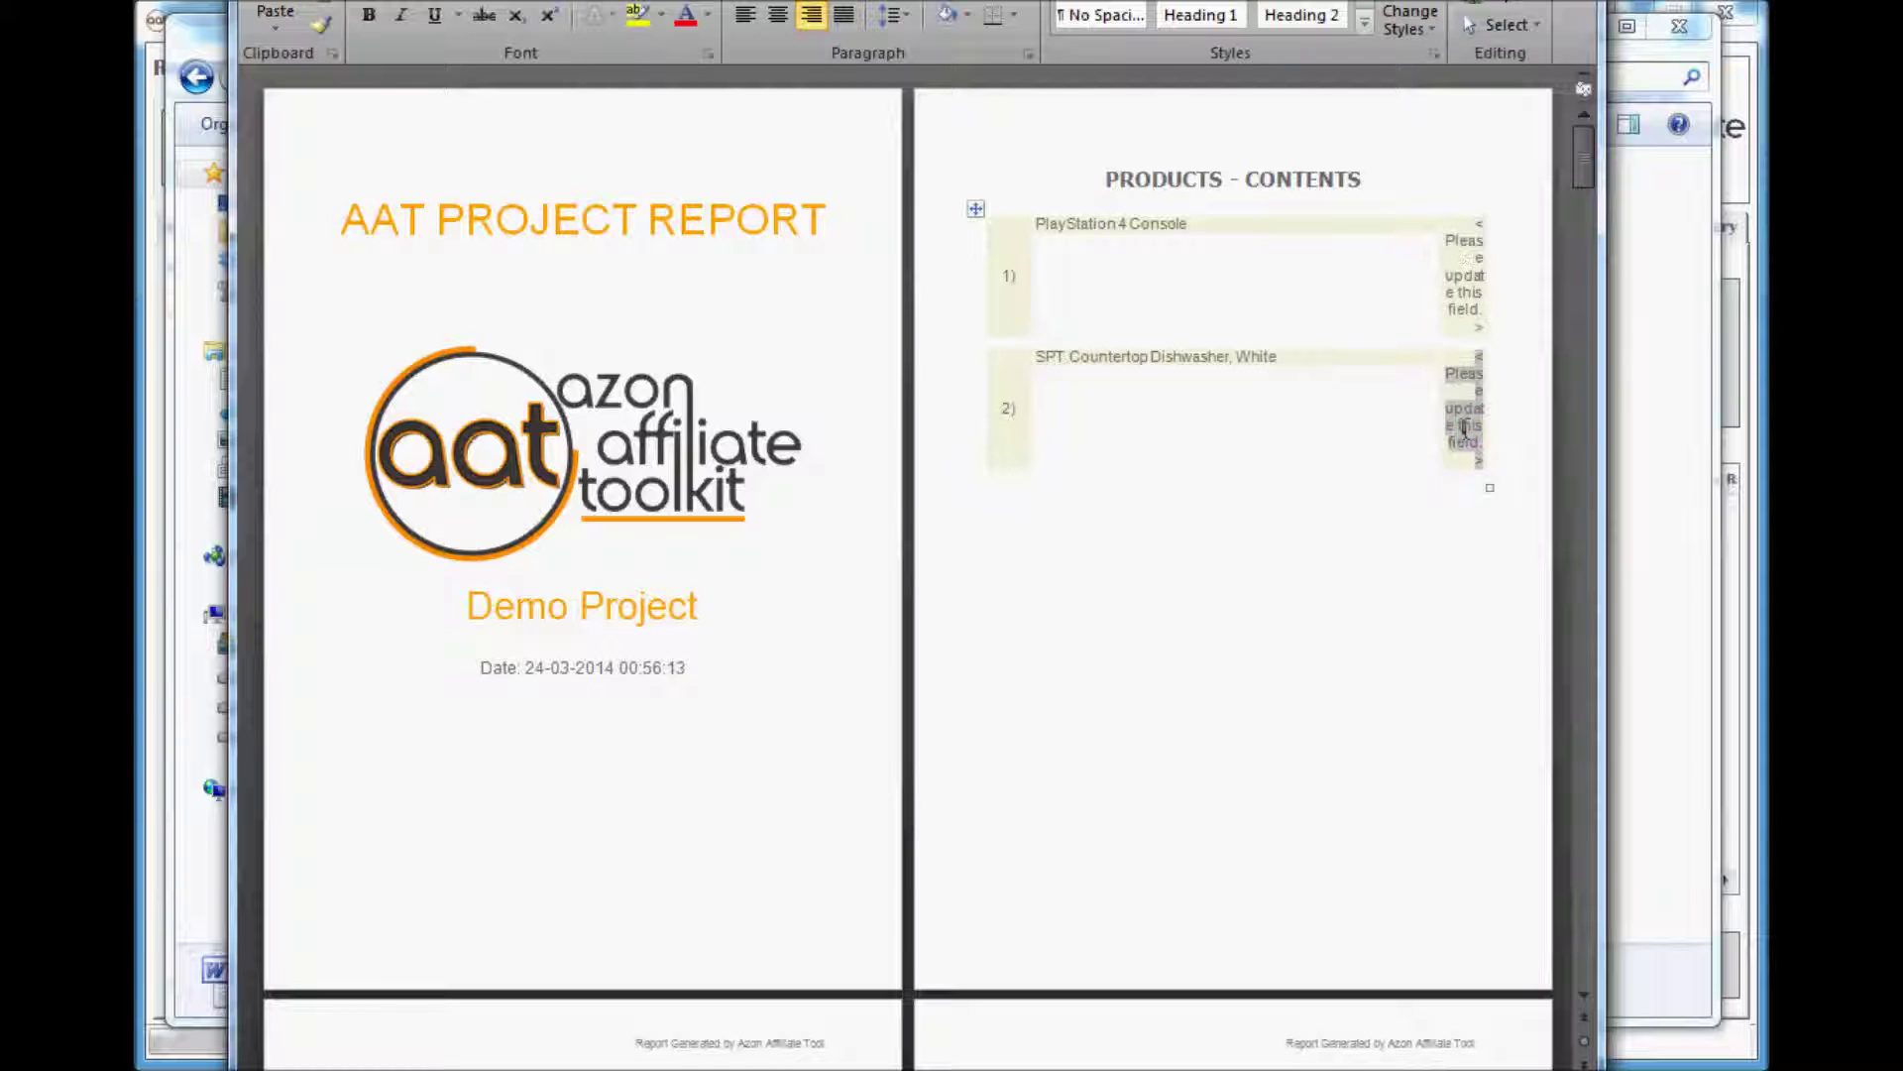
{"action": "left_click", "coordinate": [1458, 262]}
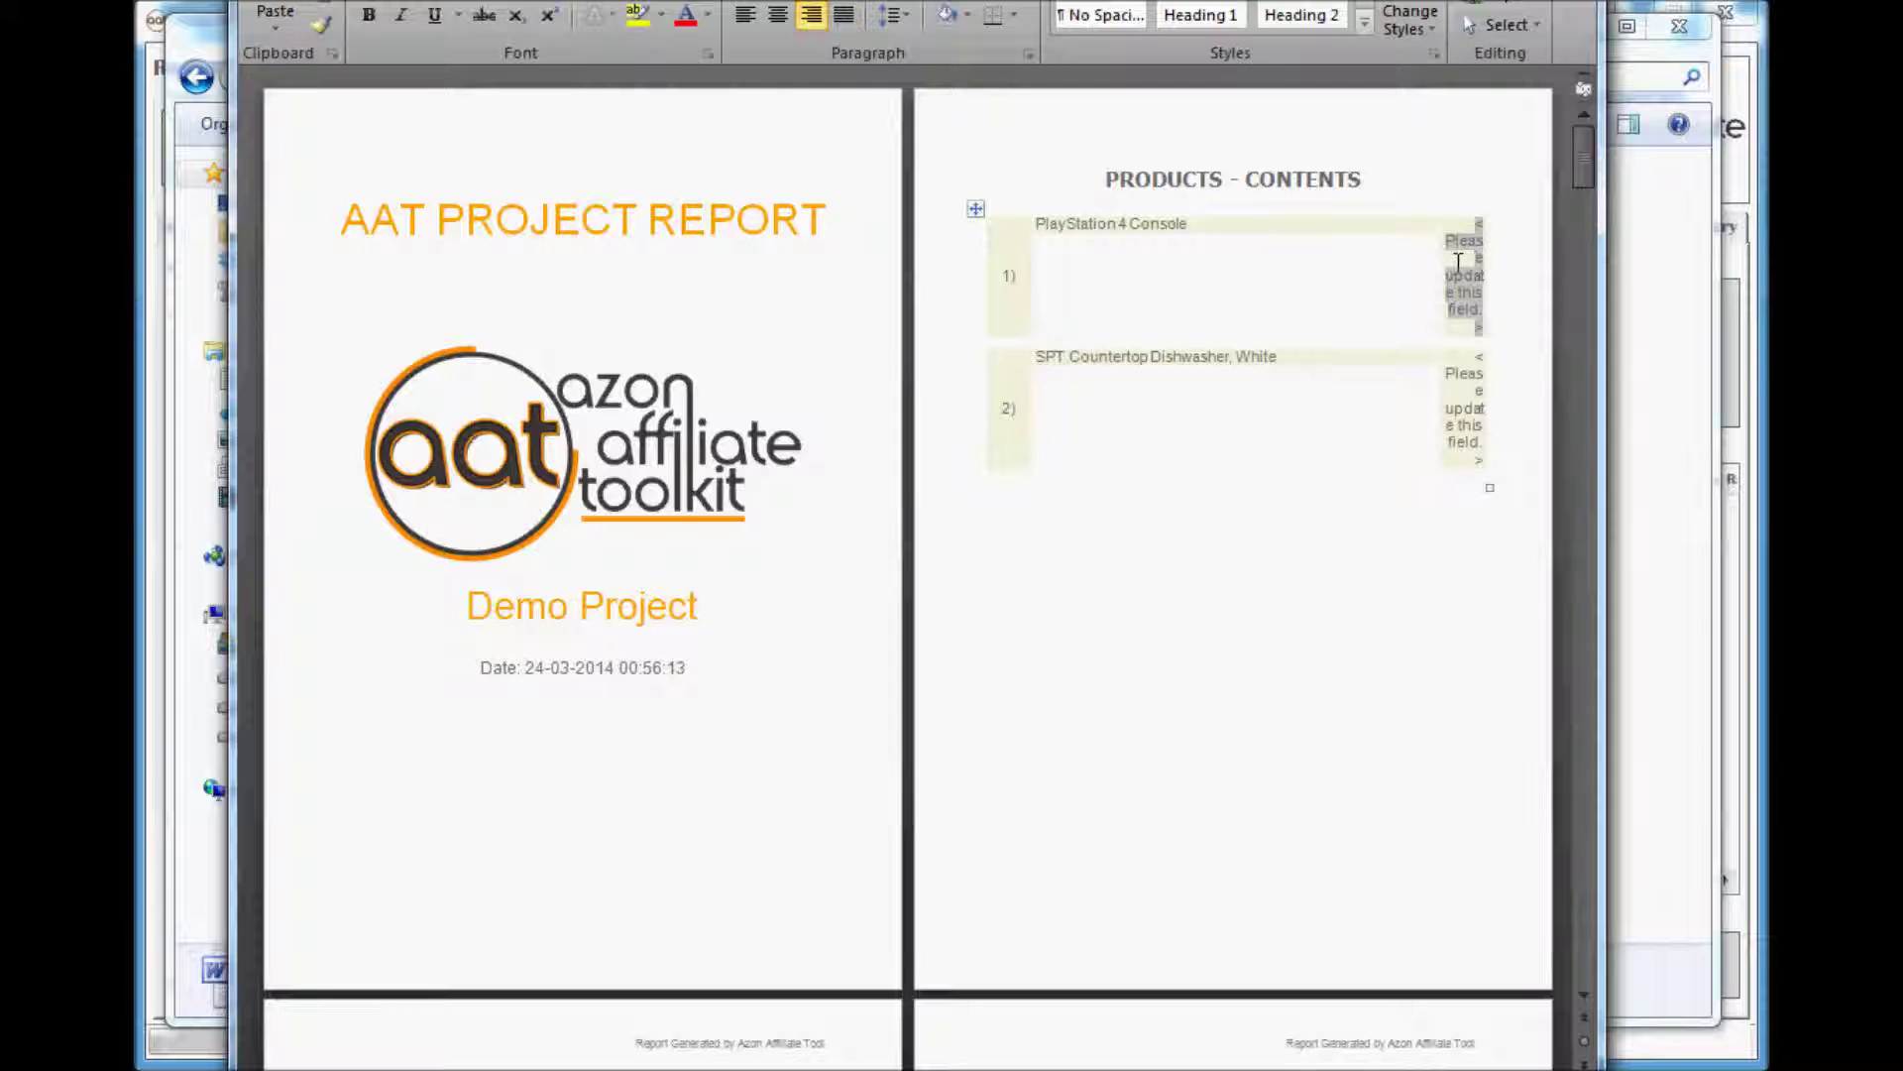
Update all document fields so the products list shows pages 1 and 29
{"action": "key", "text": "ctrl+a"}
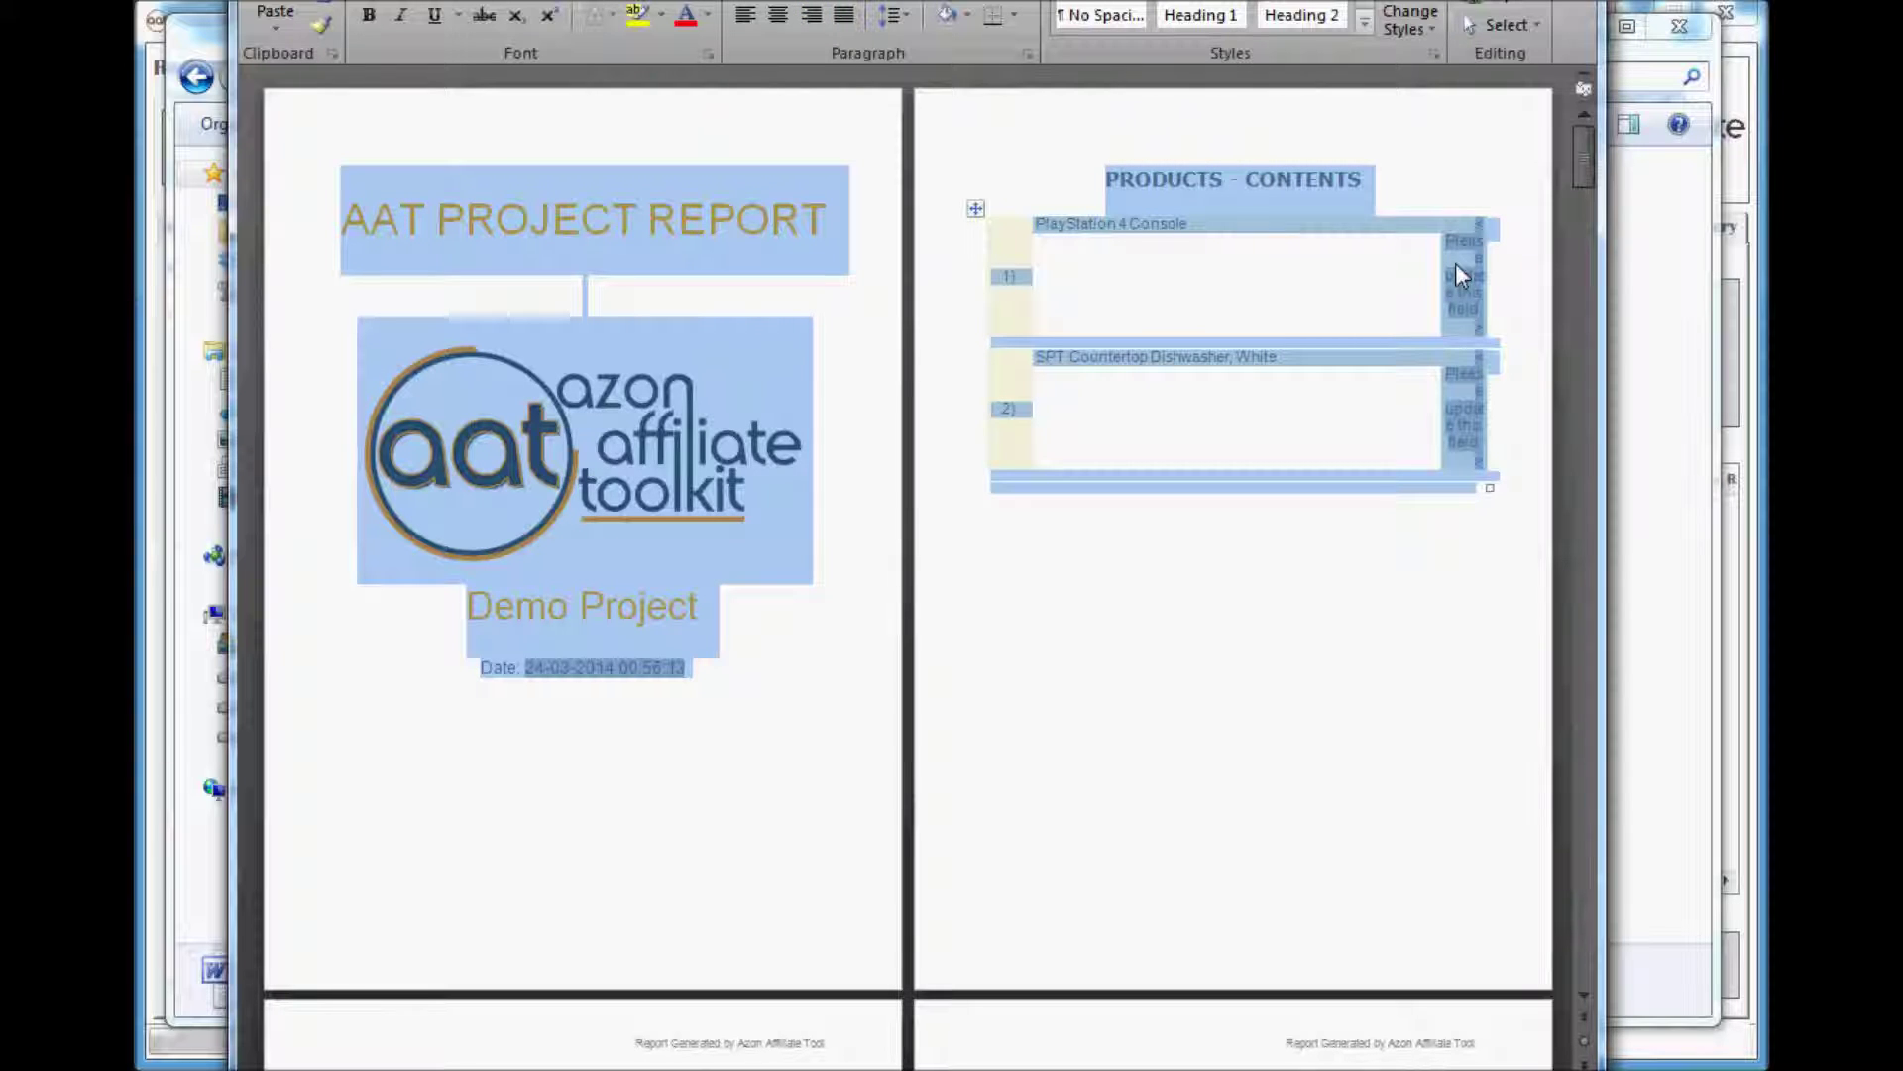
{"action": "right_click", "coordinate": [1456, 264]}
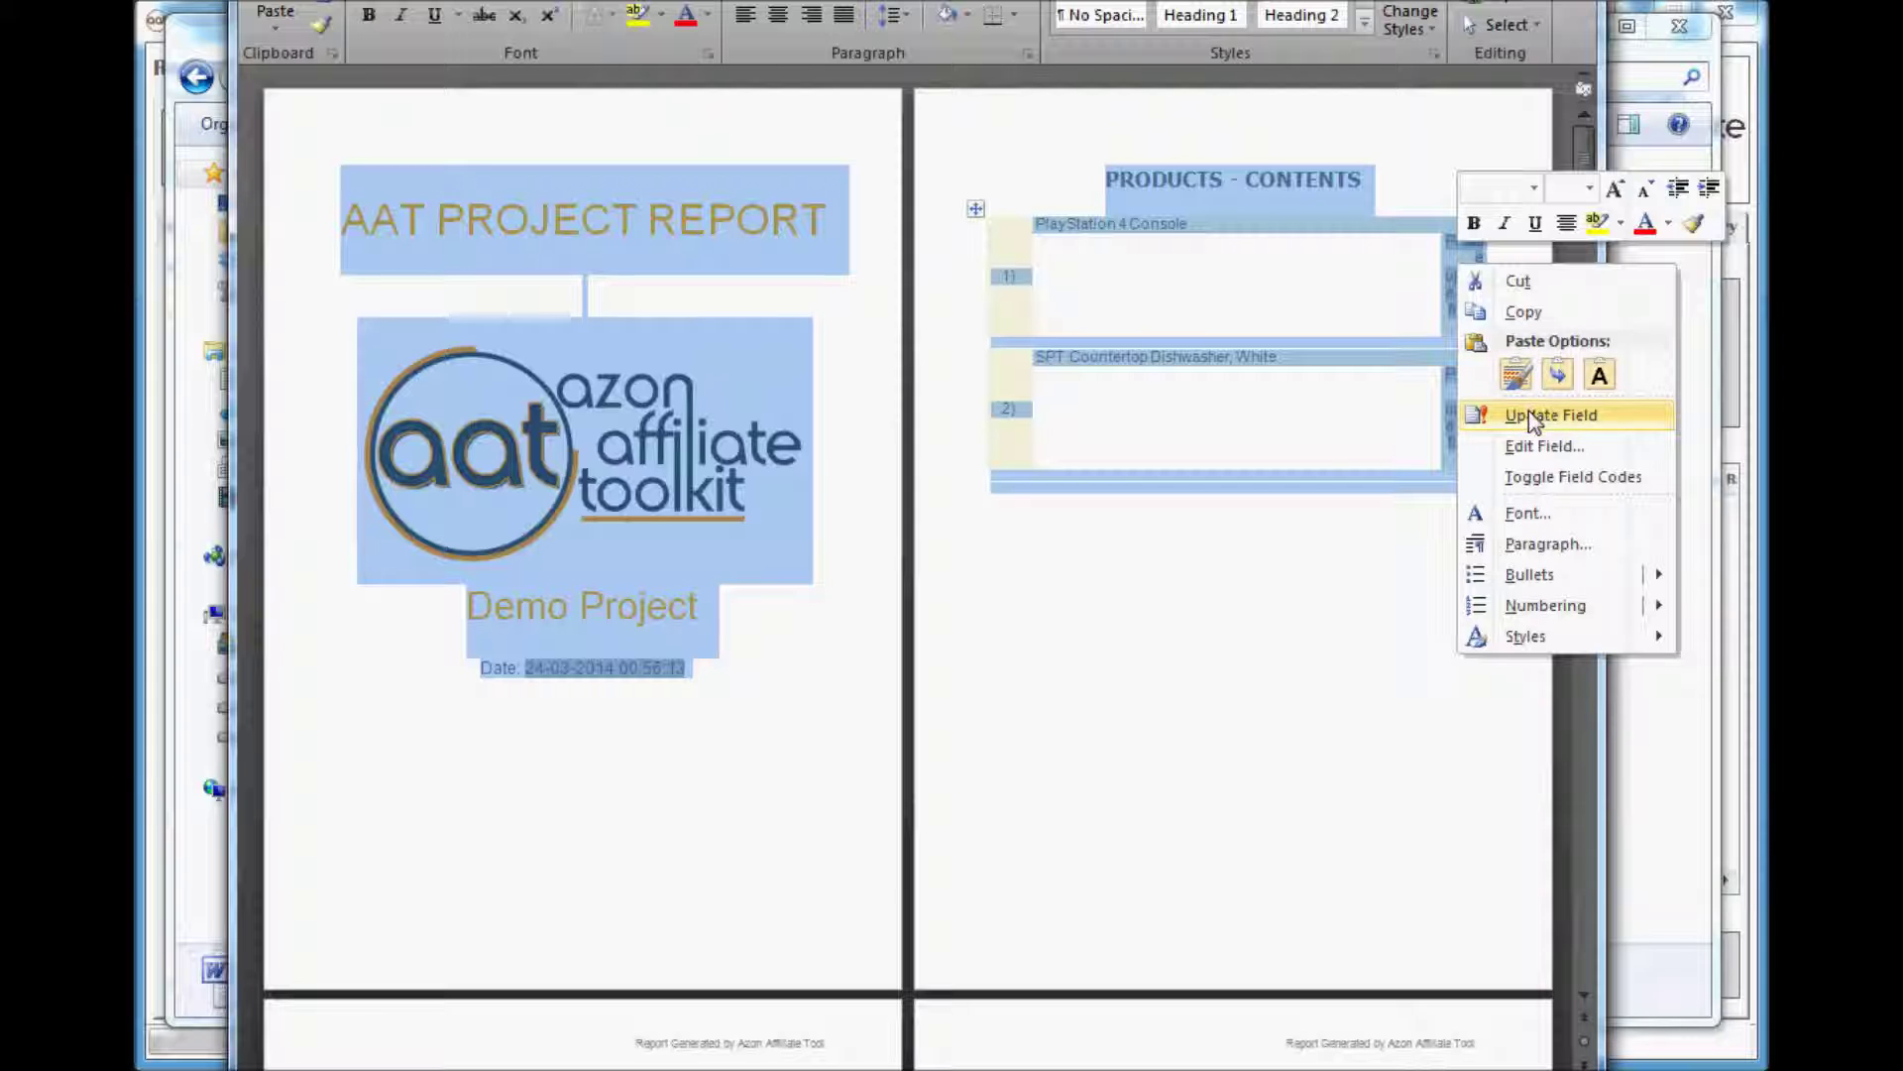
{"action": "left_click", "coordinate": [1529, 414]}
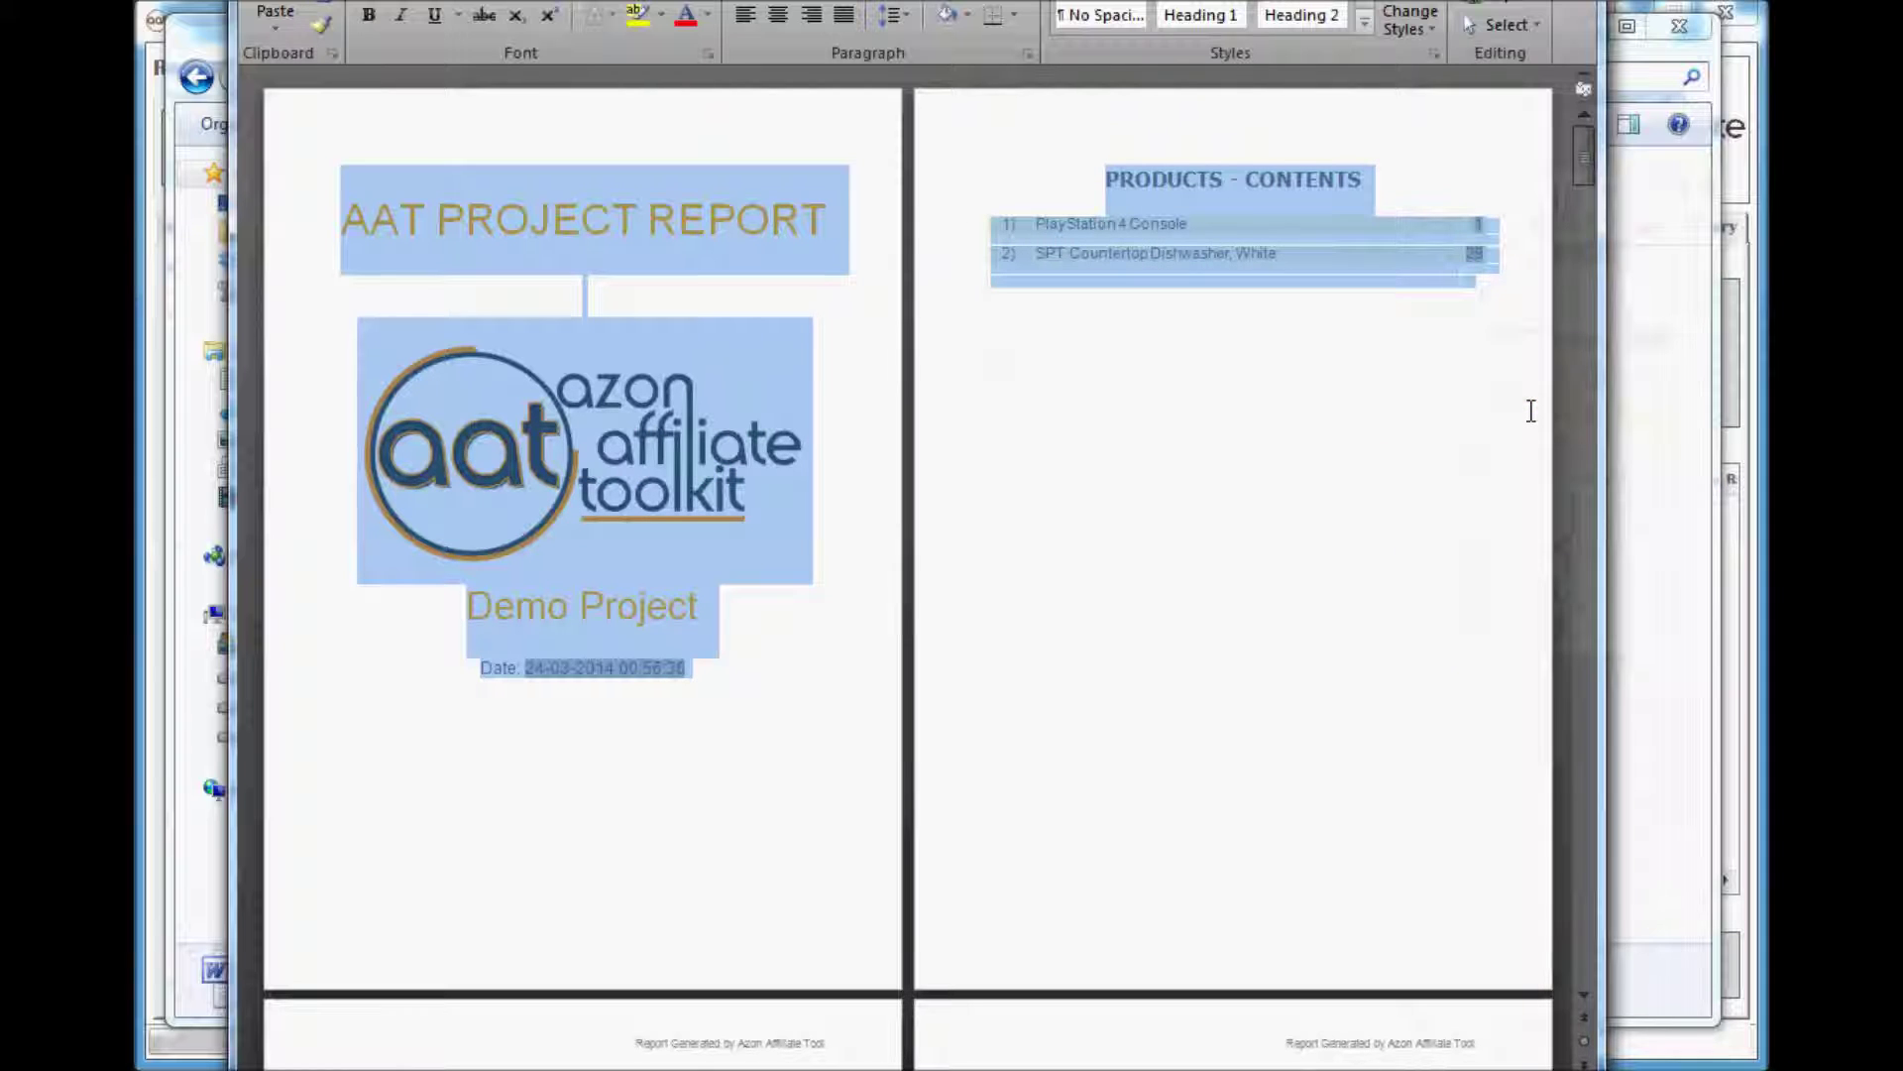
{"action": "left_click", "coordinate": [1530, 410]}
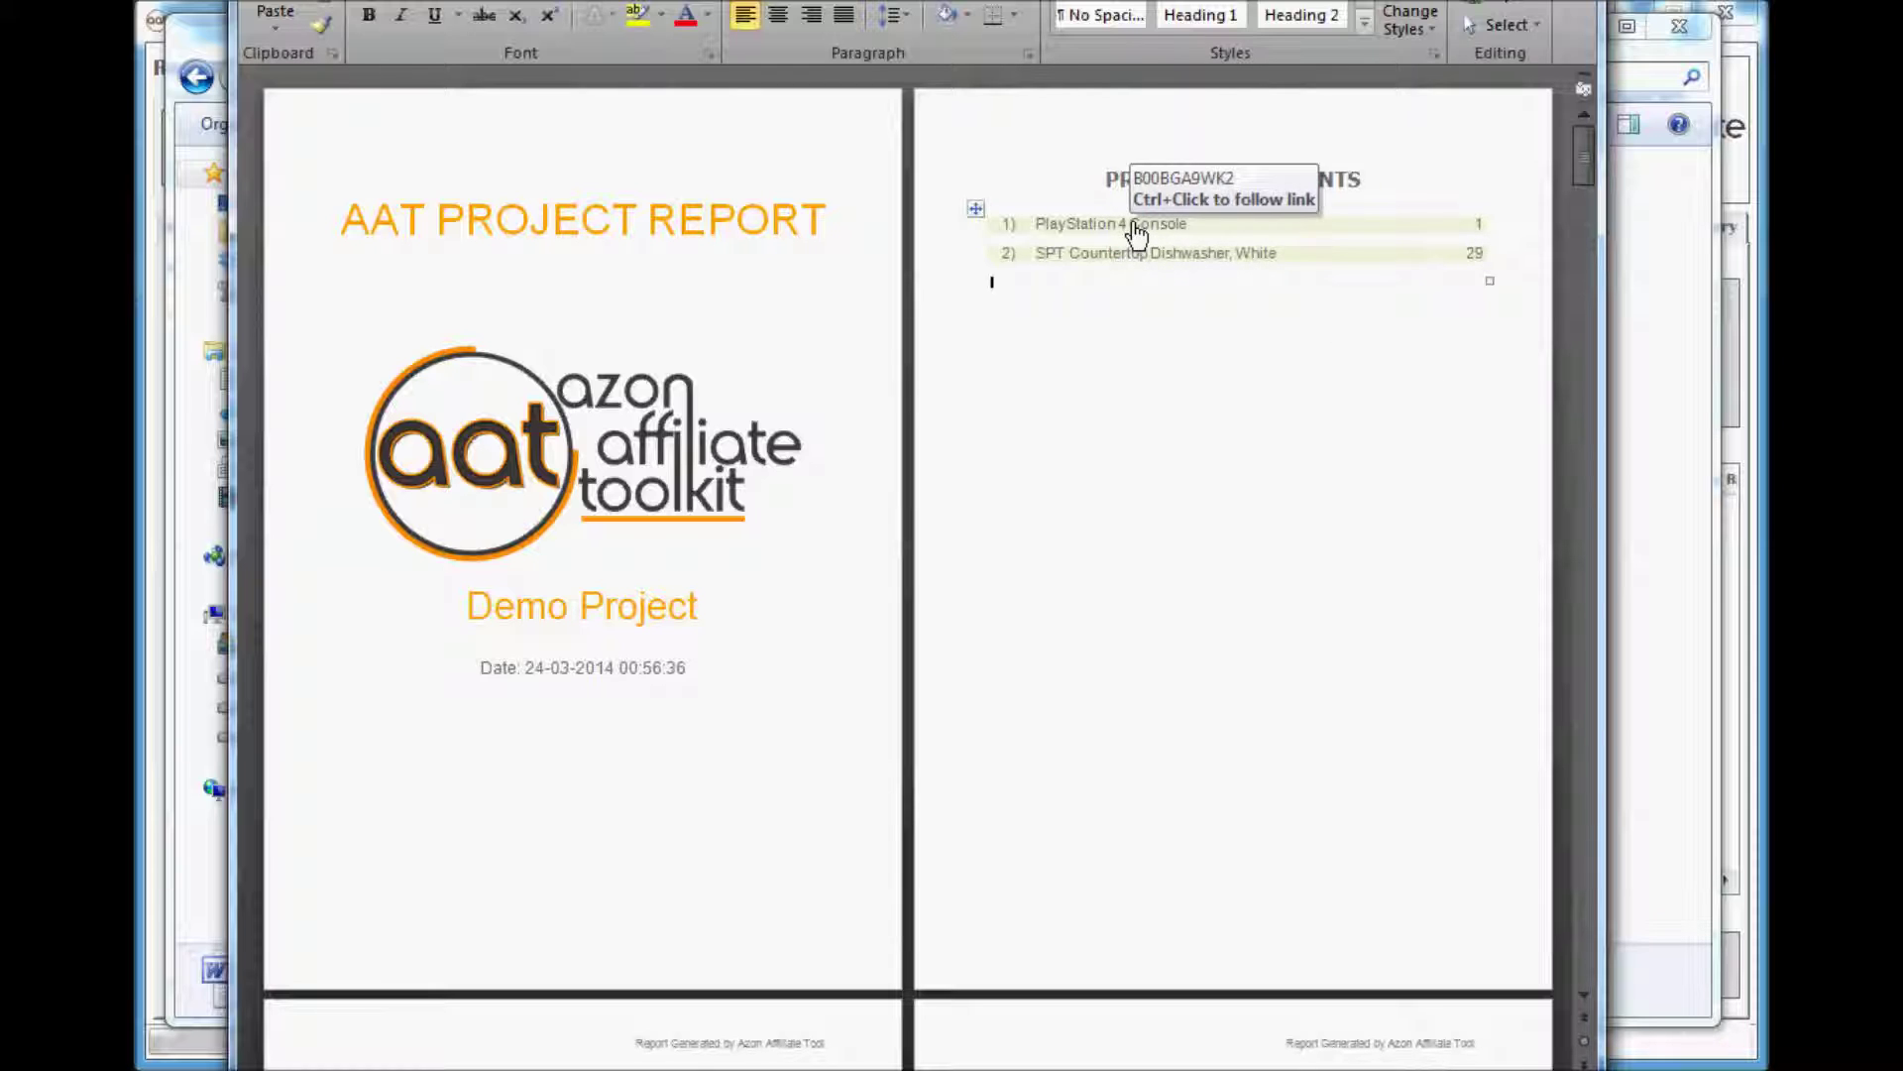
{"action": "left_click_drag", "start_coordinate": [1137, 233], "coordinate": [1140, 256]}
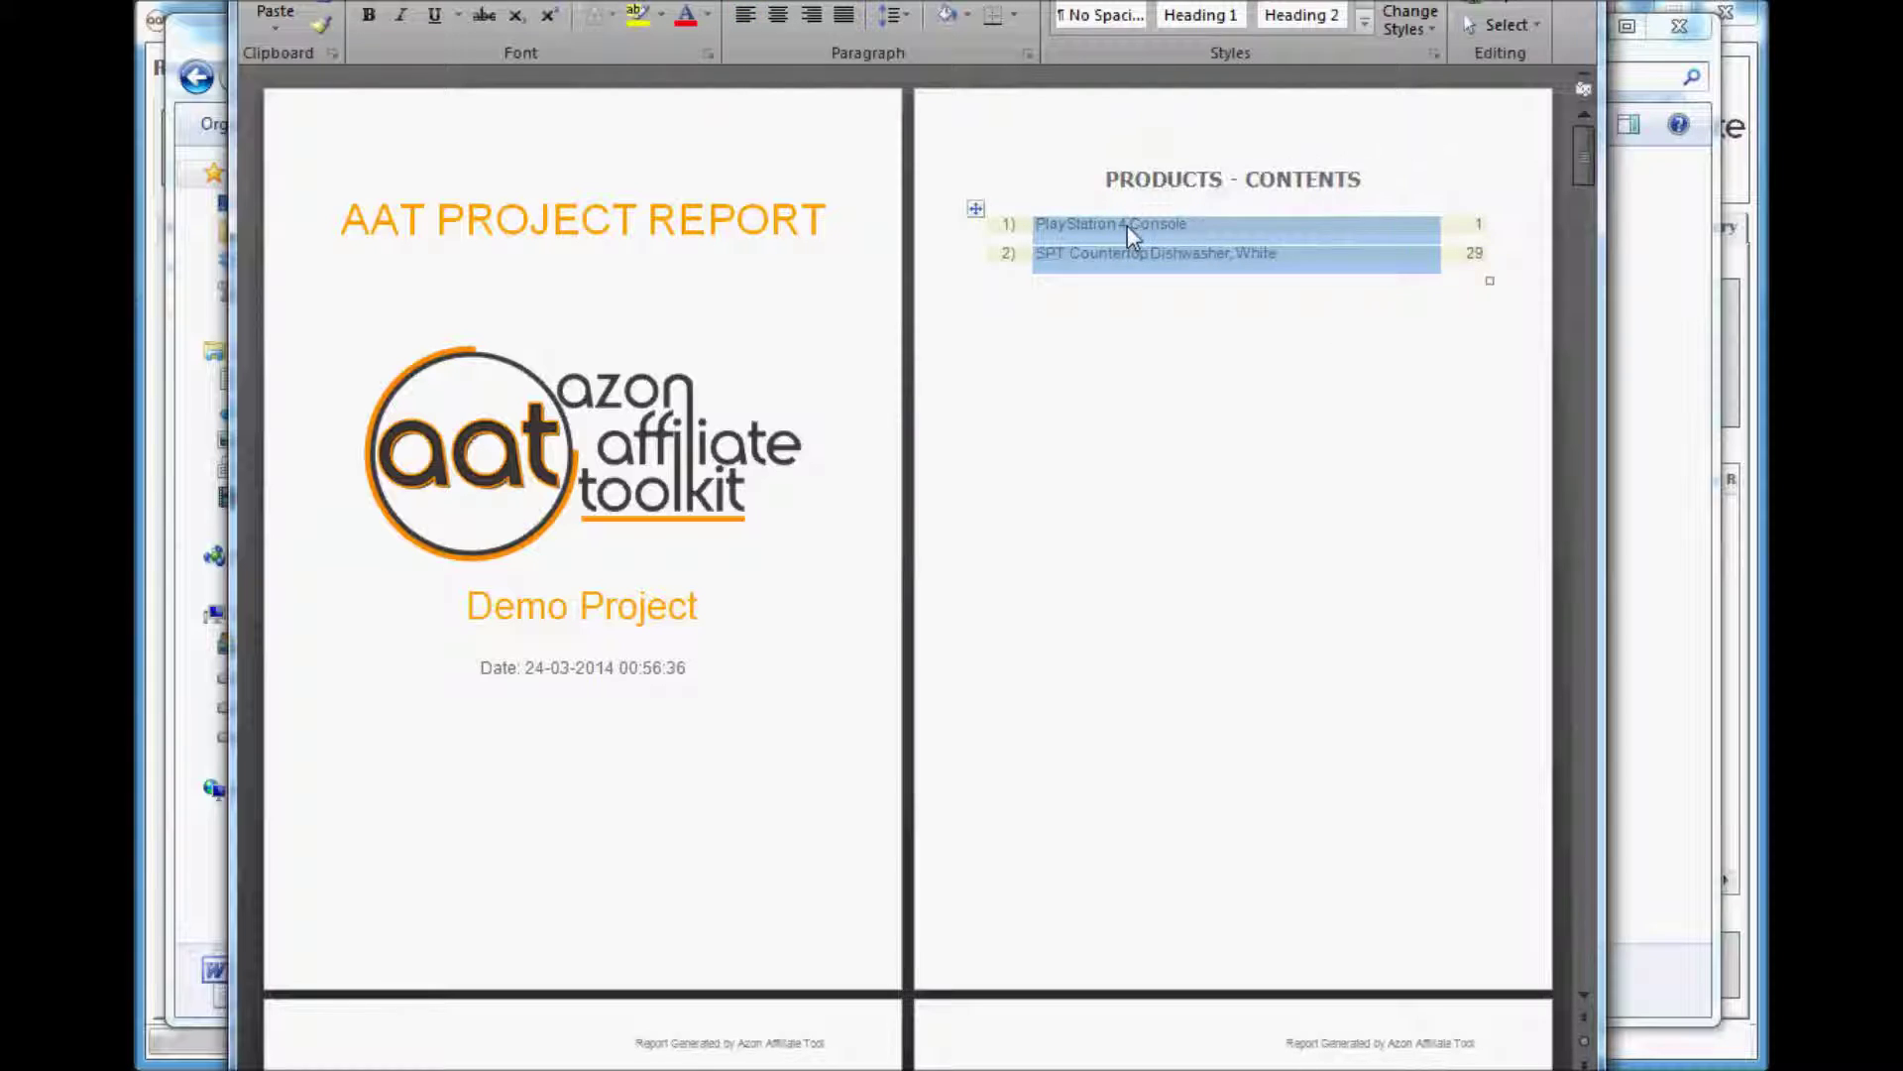
{"action": "left_click", "coordinate": [1128, 234]}
{"action": "left_click", "coordinate": [1140, 240], "text": "ctrl"}
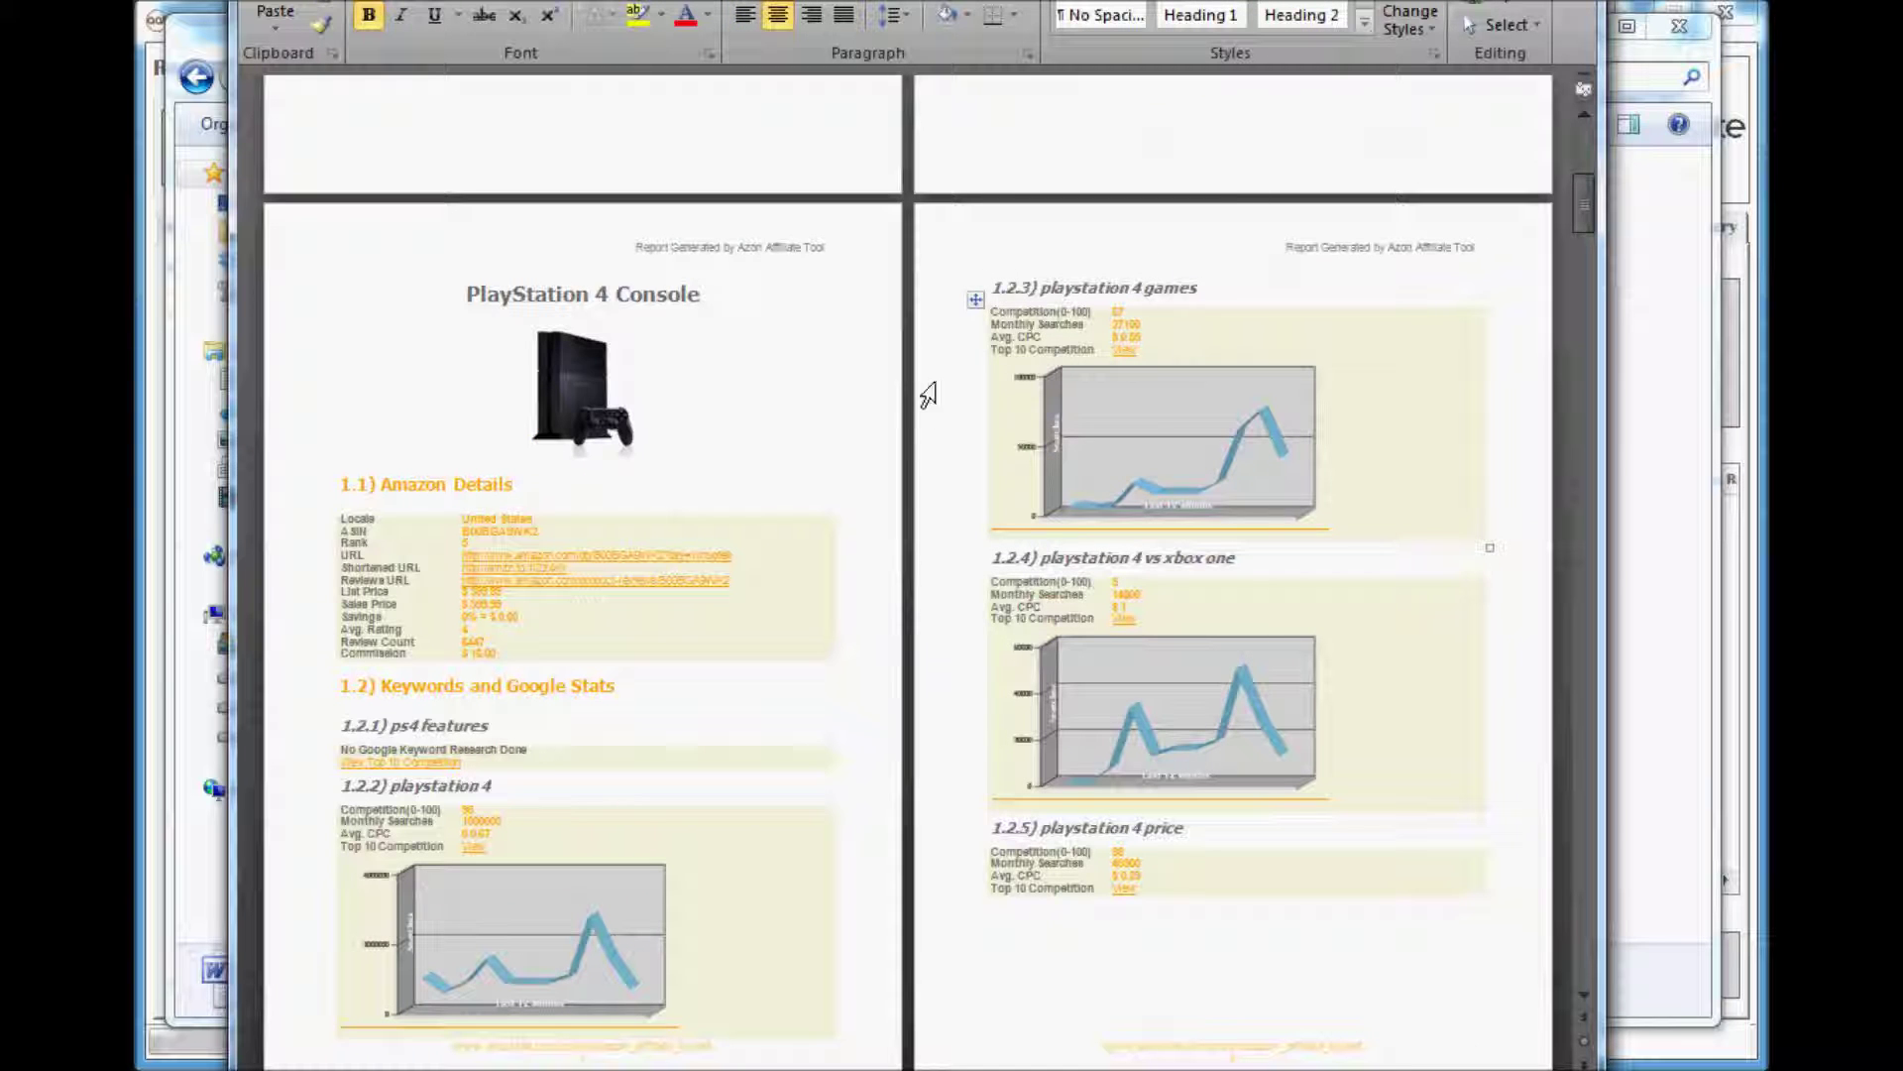
{"action": "scroll", "coordinate": [840, 493], "scroll_direction": "up", "scroll_amount": 4, "text": "ctrl"}
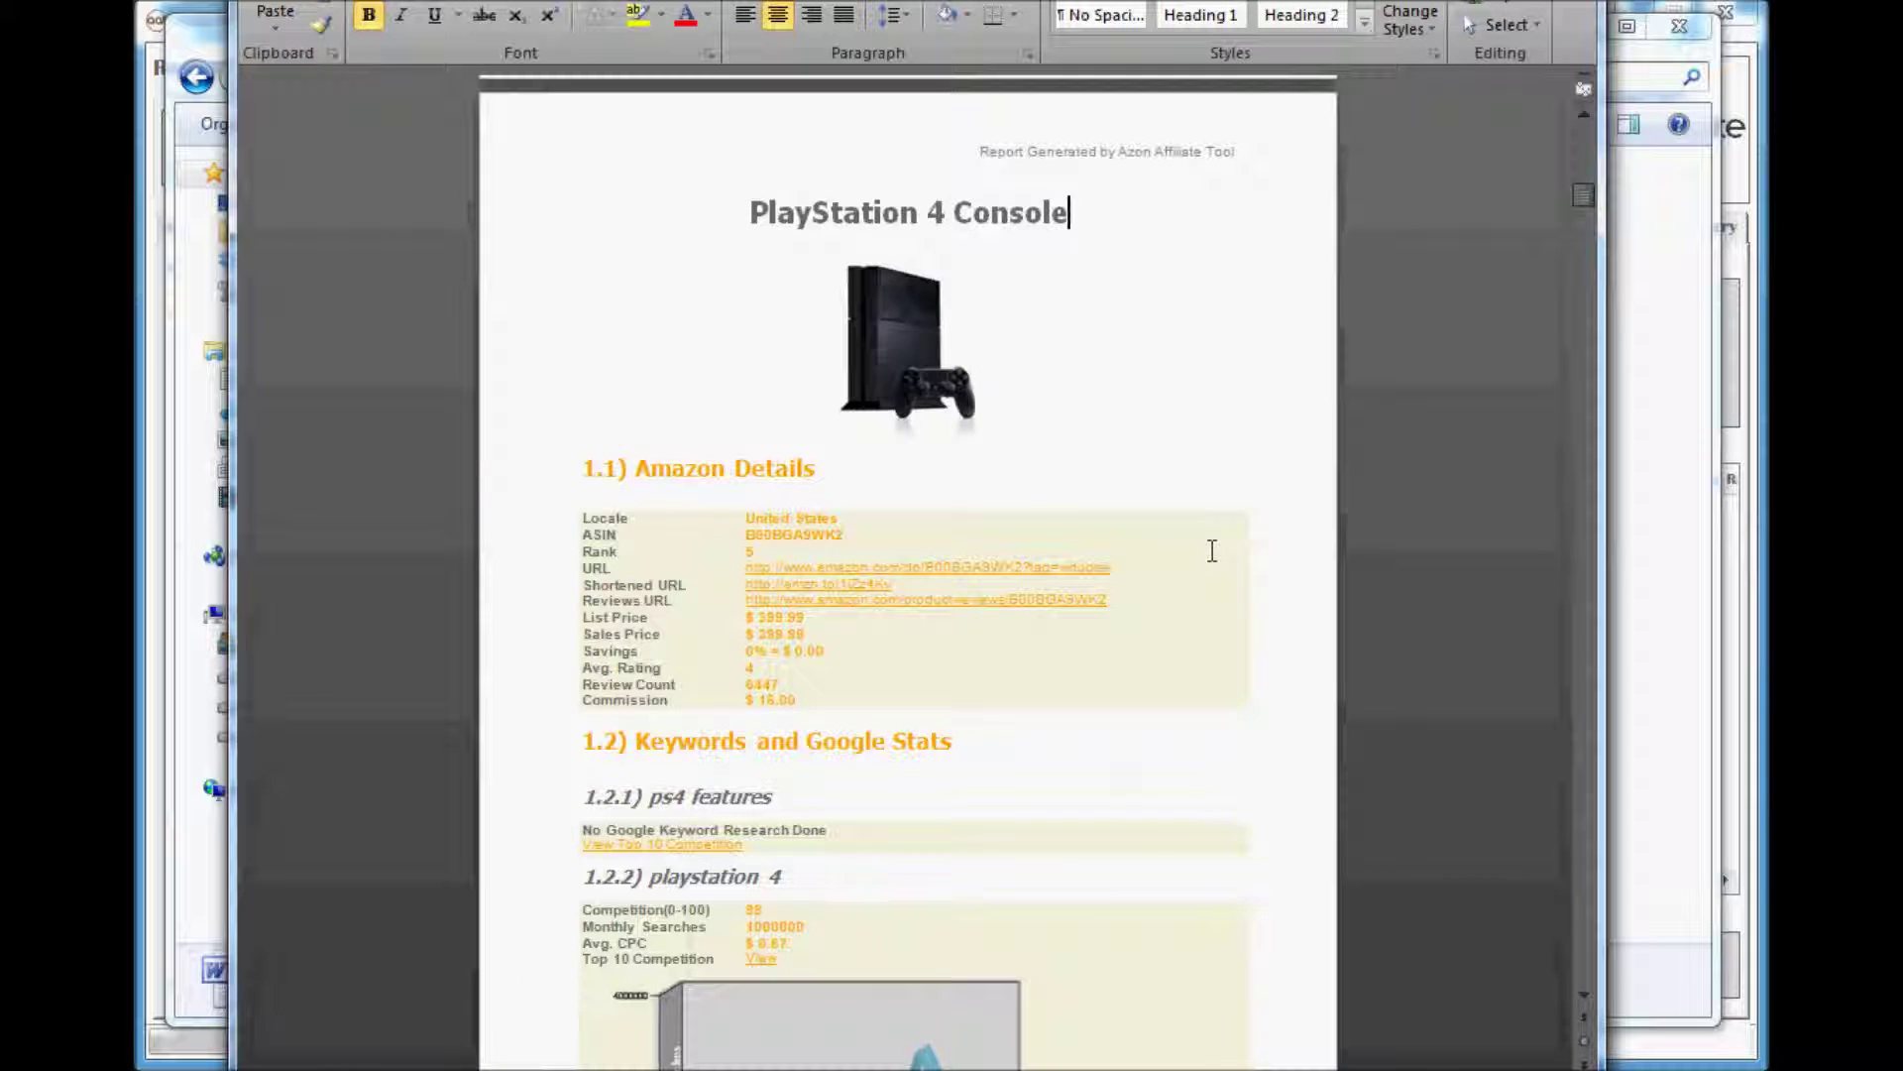
{"action": "scroll", "coordinate": [1239, 550], "scroll_direction": "down", "scroll_amount": 3}
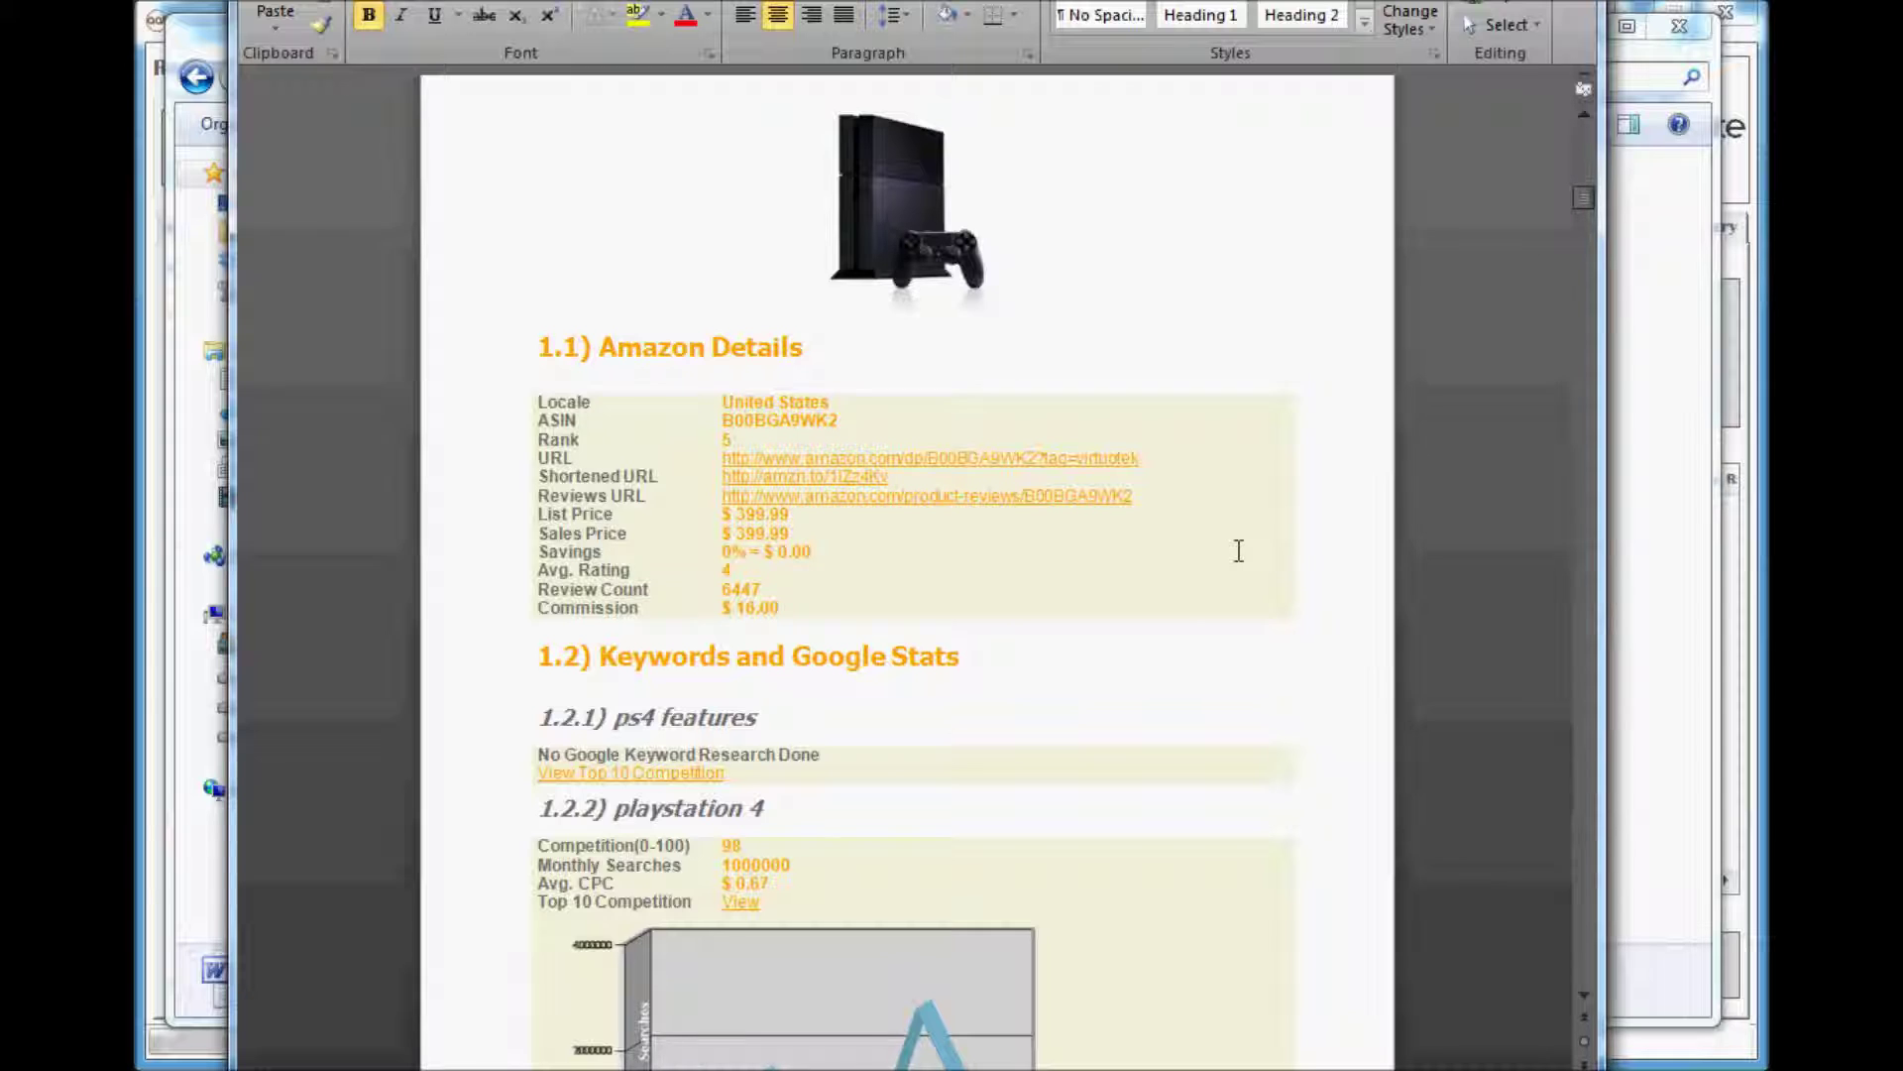
{"action": "scroll", "coordinate": [1238, 551], "scroll_direction": "down", "scroll_amount": 6}
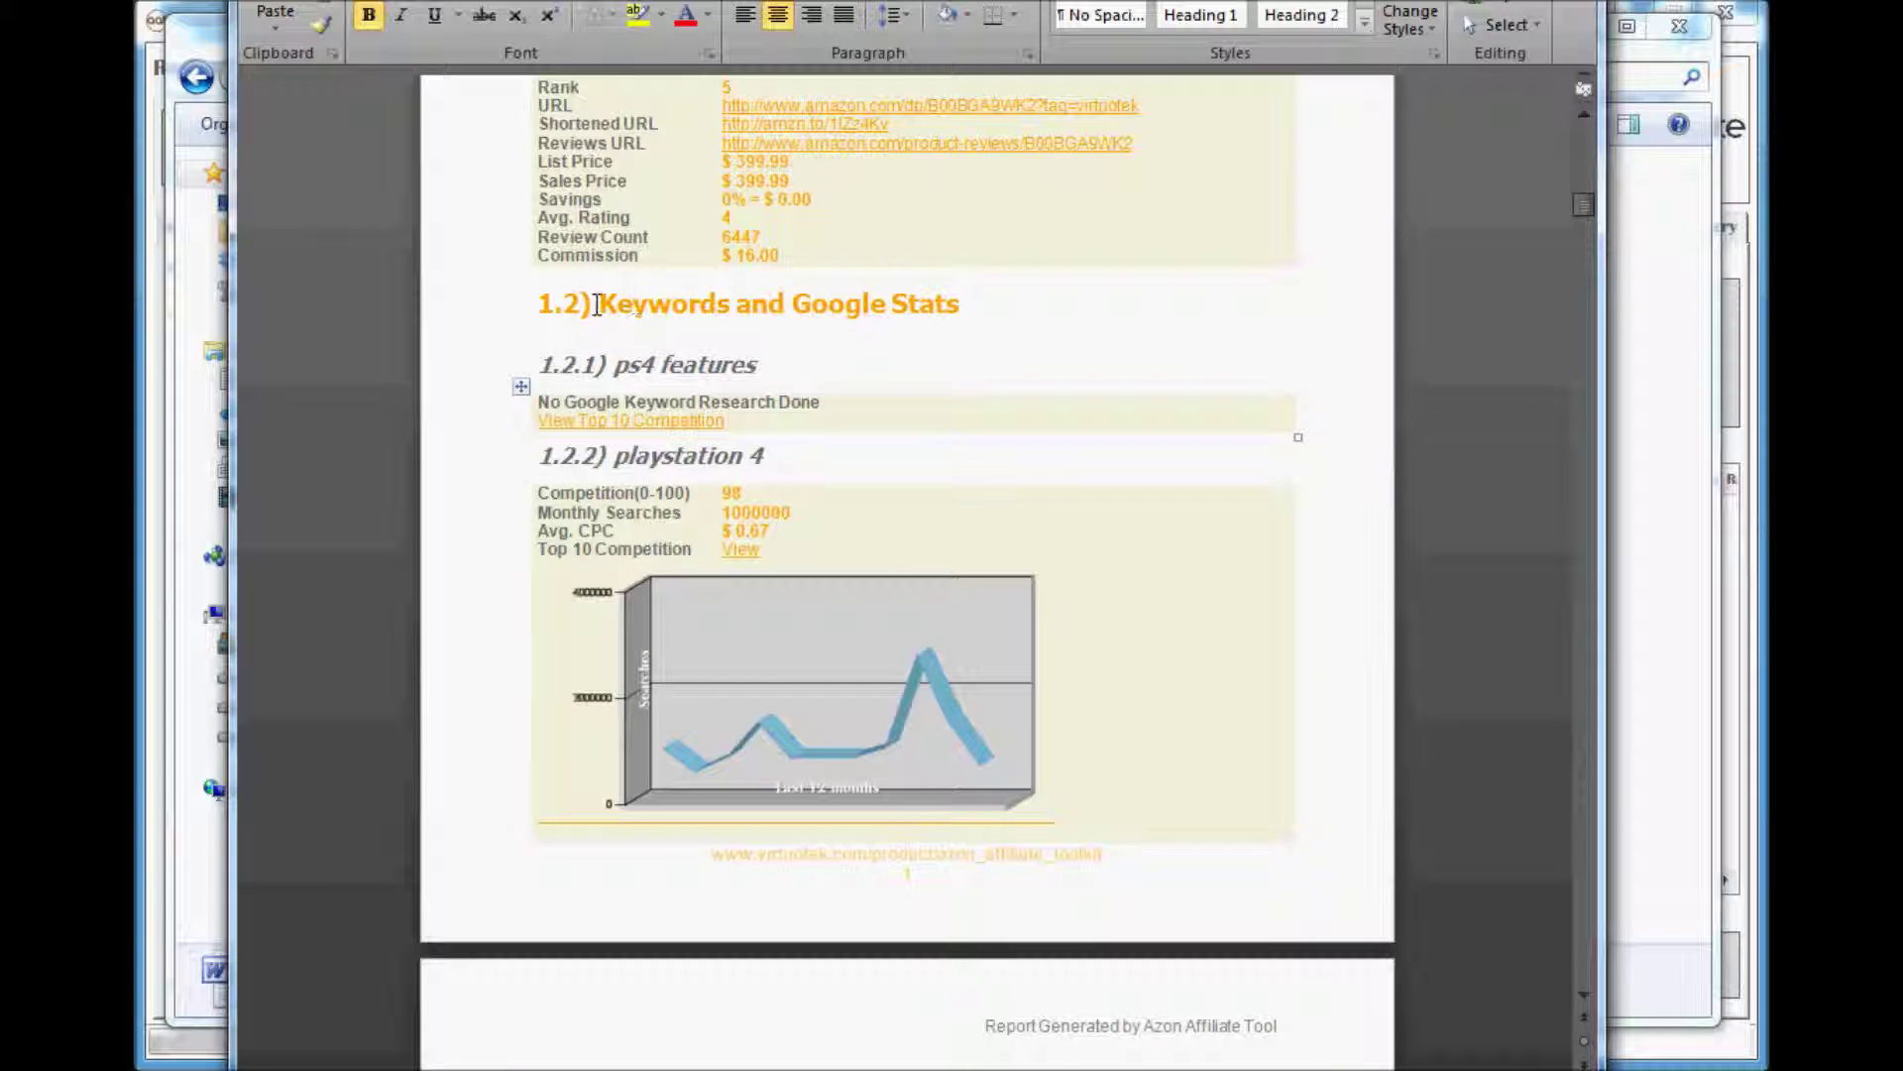
{"action": "left_click_drag", "start_coordinate": [596, 304], "coordinate": [1041, 318]}
{"action": "left_click_drag", "start_coordinate": [538, 363], "coordinate": [879, 359]}
{"action": "scroll", "coordinate": [879, 359], "scroll_direction": "down", "scroll_amount": 2}
{"action": "left_click", "coordinate": [739, 375], "text": "ctrl"}
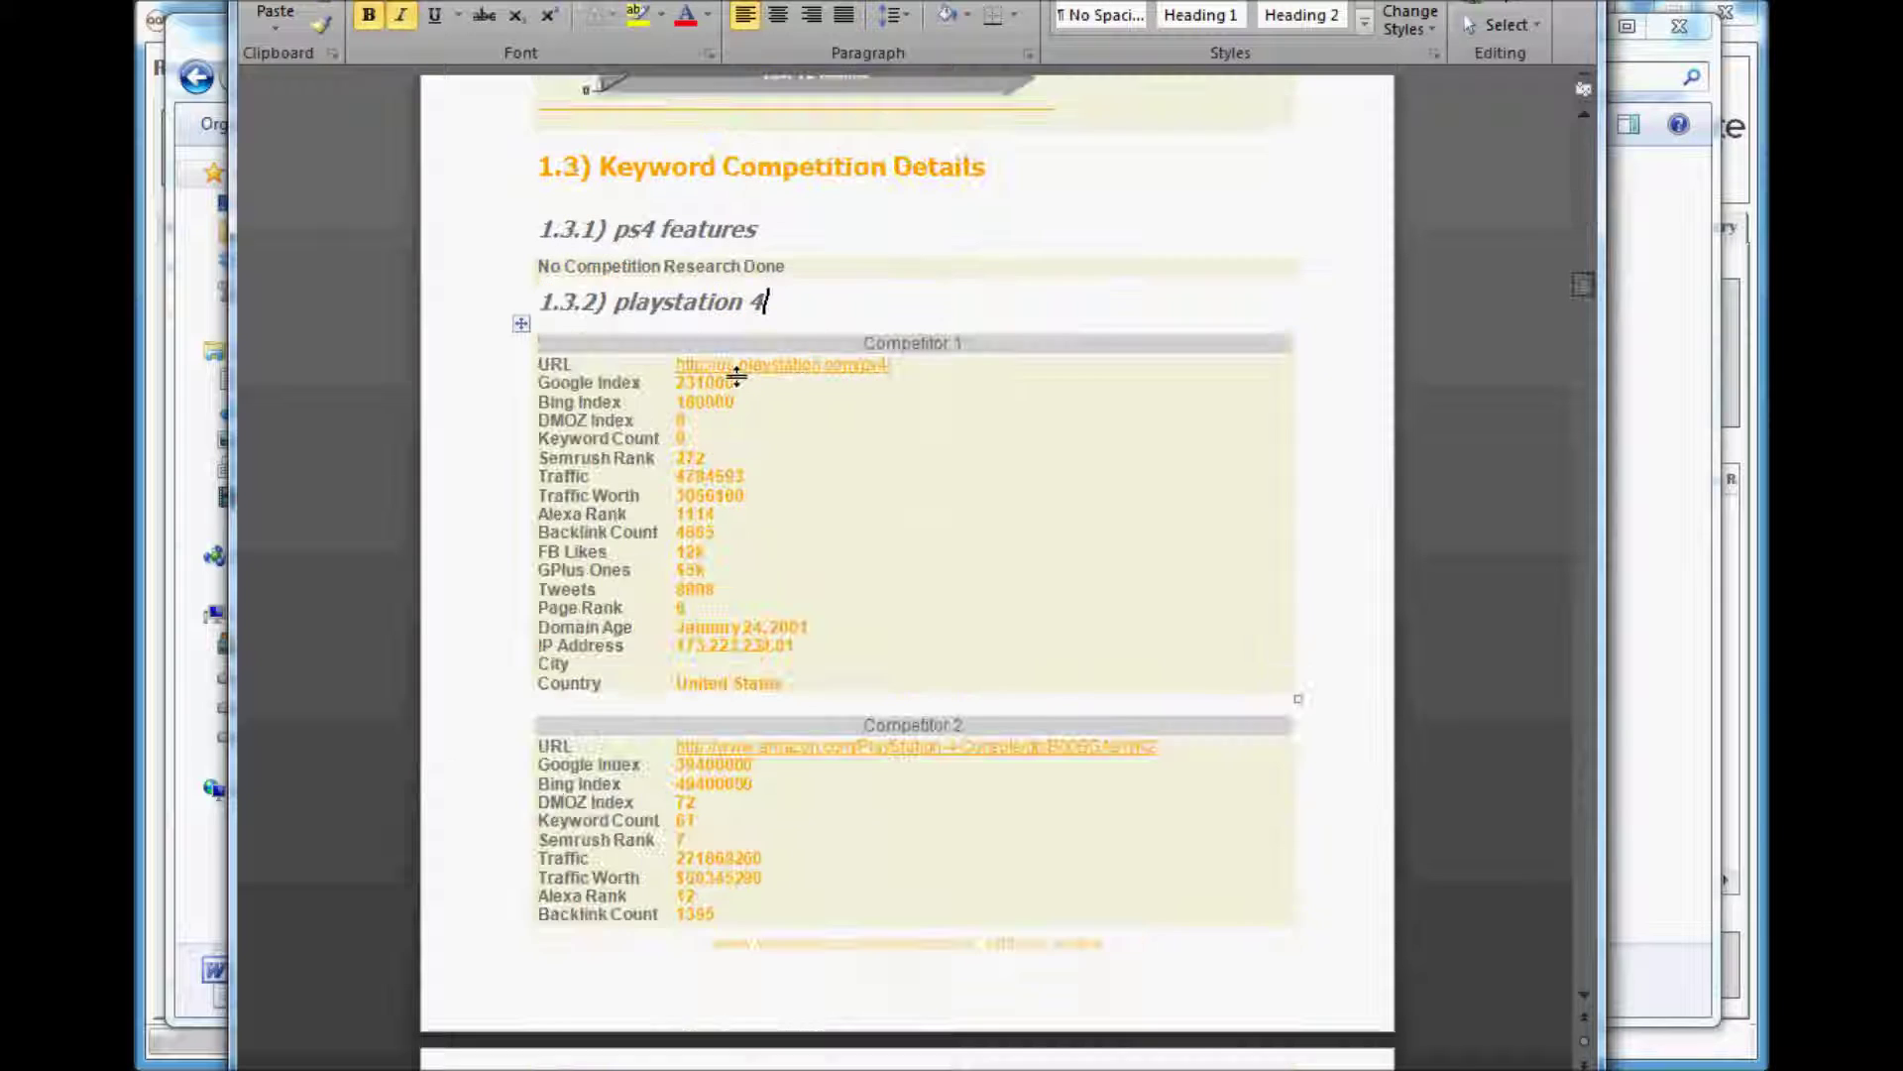
{"action": "left_click_drag", "start_coordinate": [768, 315], "coordinate": [479, 302]}
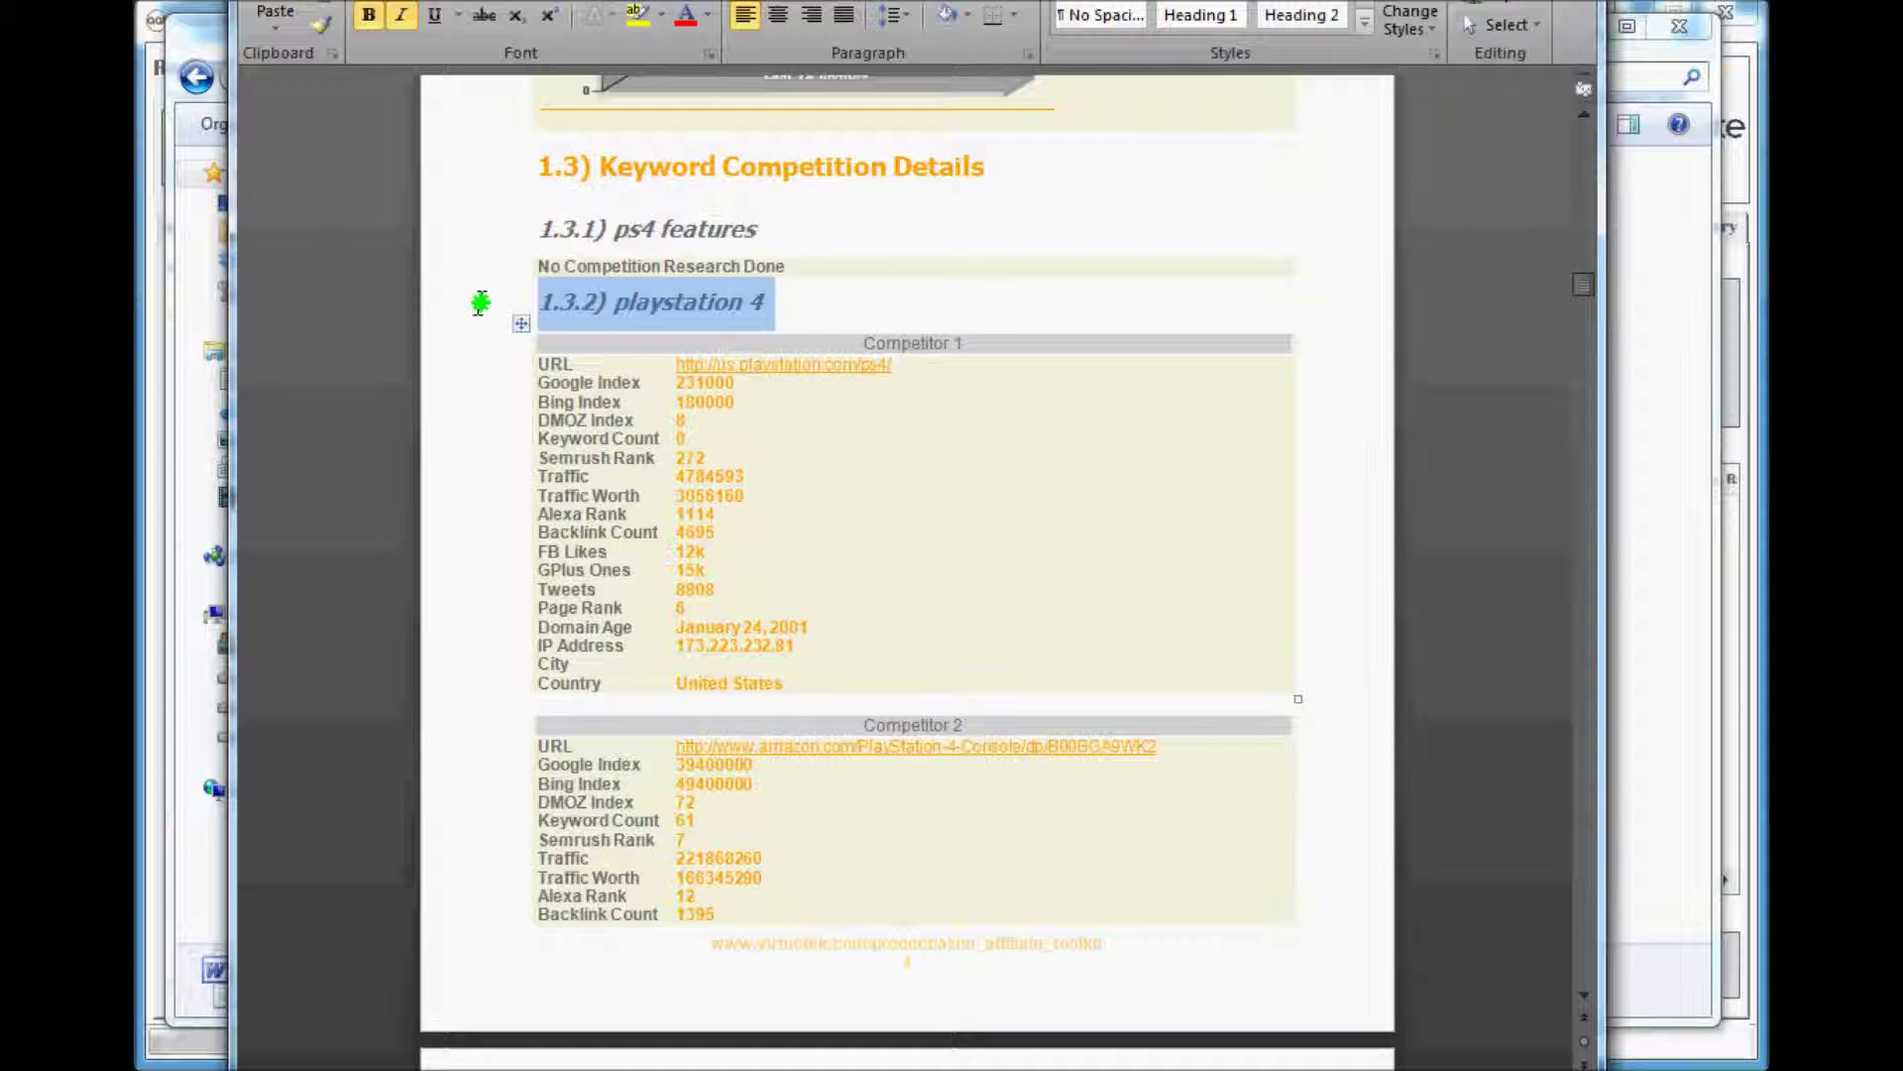
{"action": "scroll", "coordinate": [1037, 389], "scroll_direction": "down", "scroll_amount": 20}
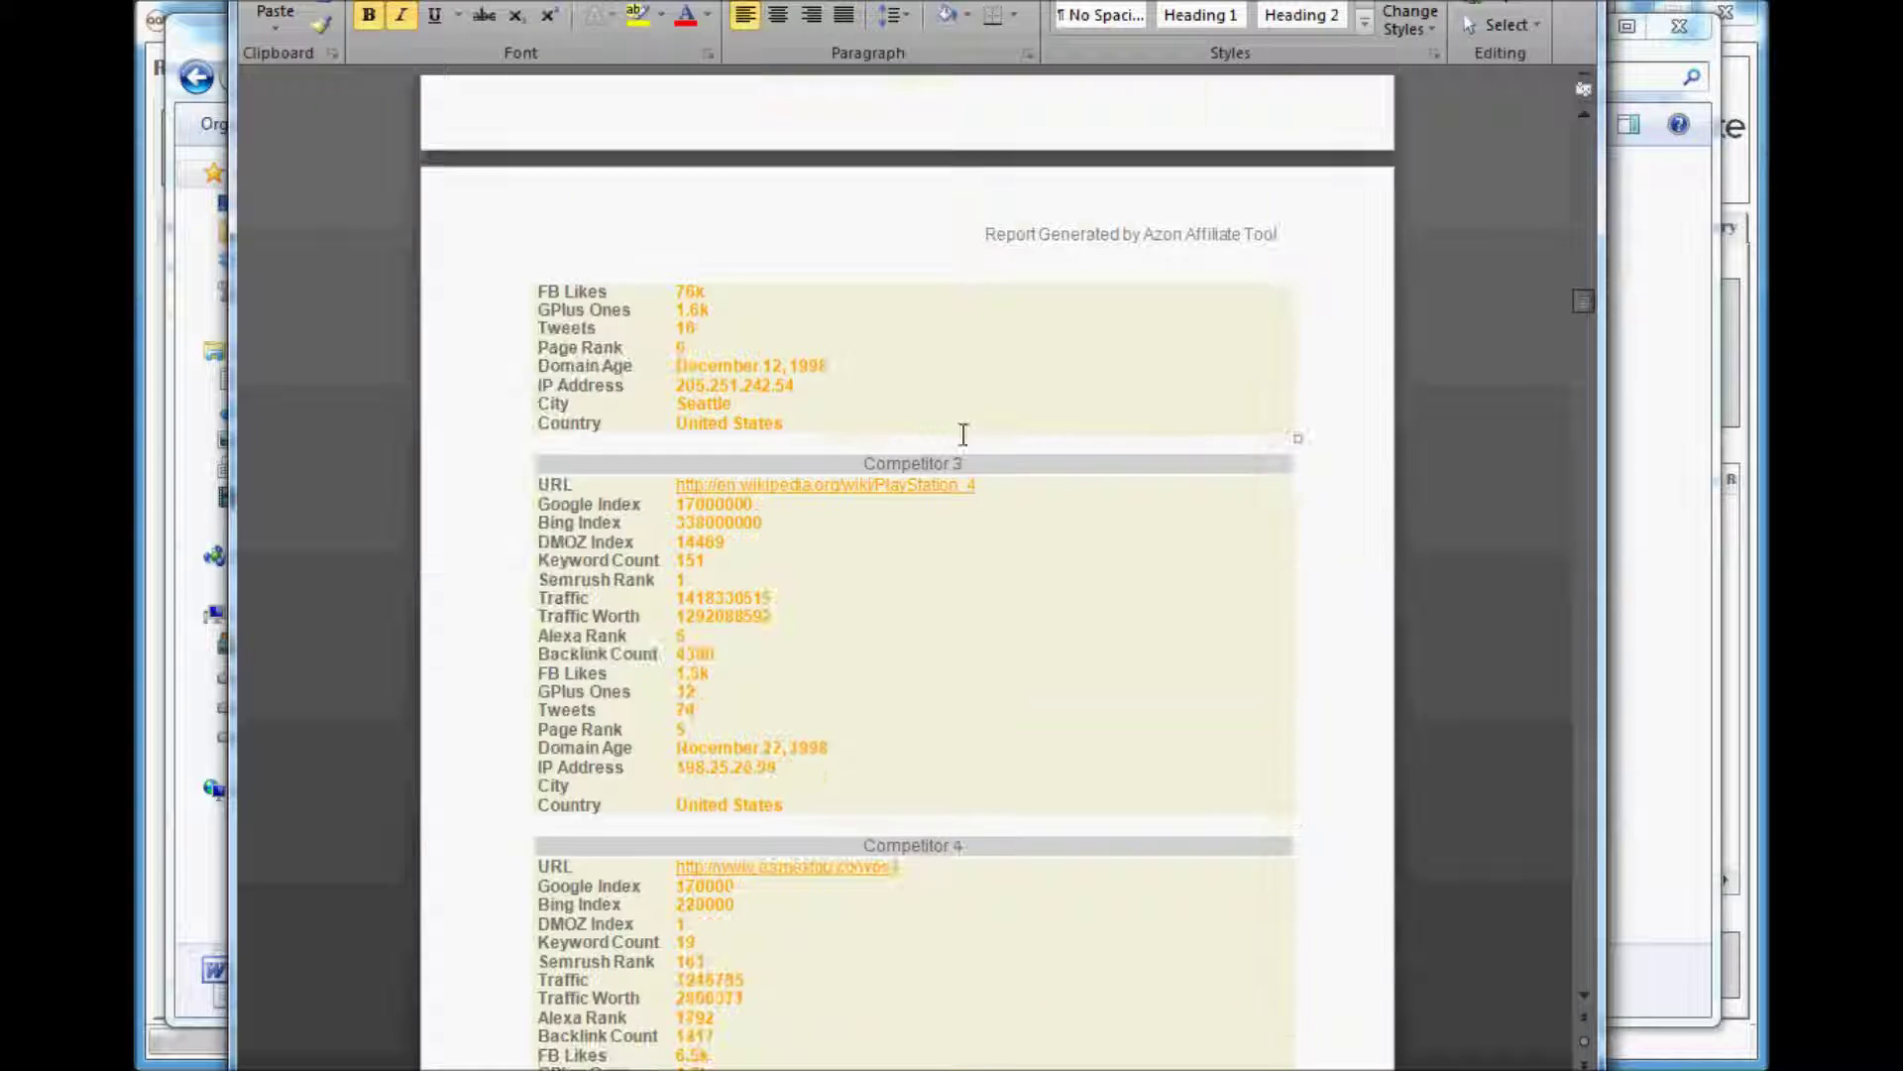
{"action": "scroll", "coordinate": [716, 511], "scroll_direction": "down", "scroll_amount": 20}
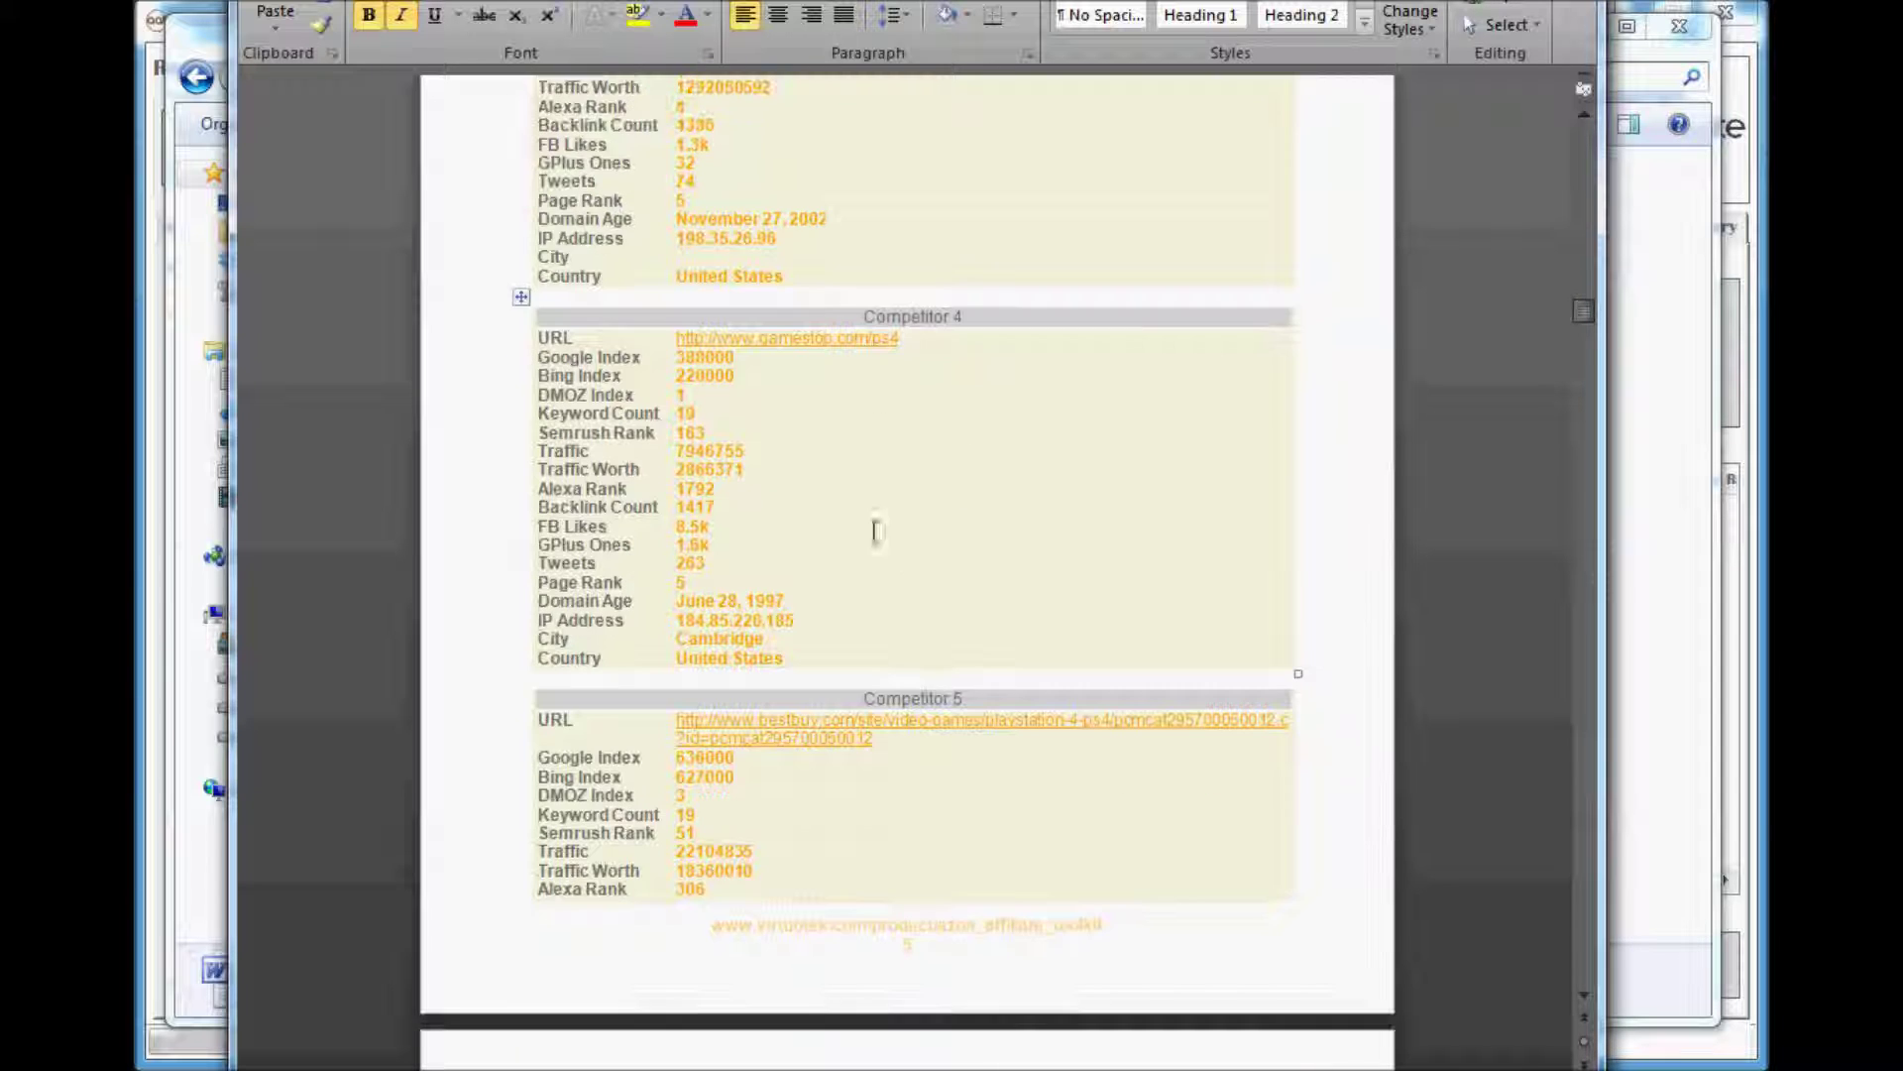
{"action": "scroll", "coordinate": [960, 592], "scroll_direction": "down", "scroll_amount": 20}
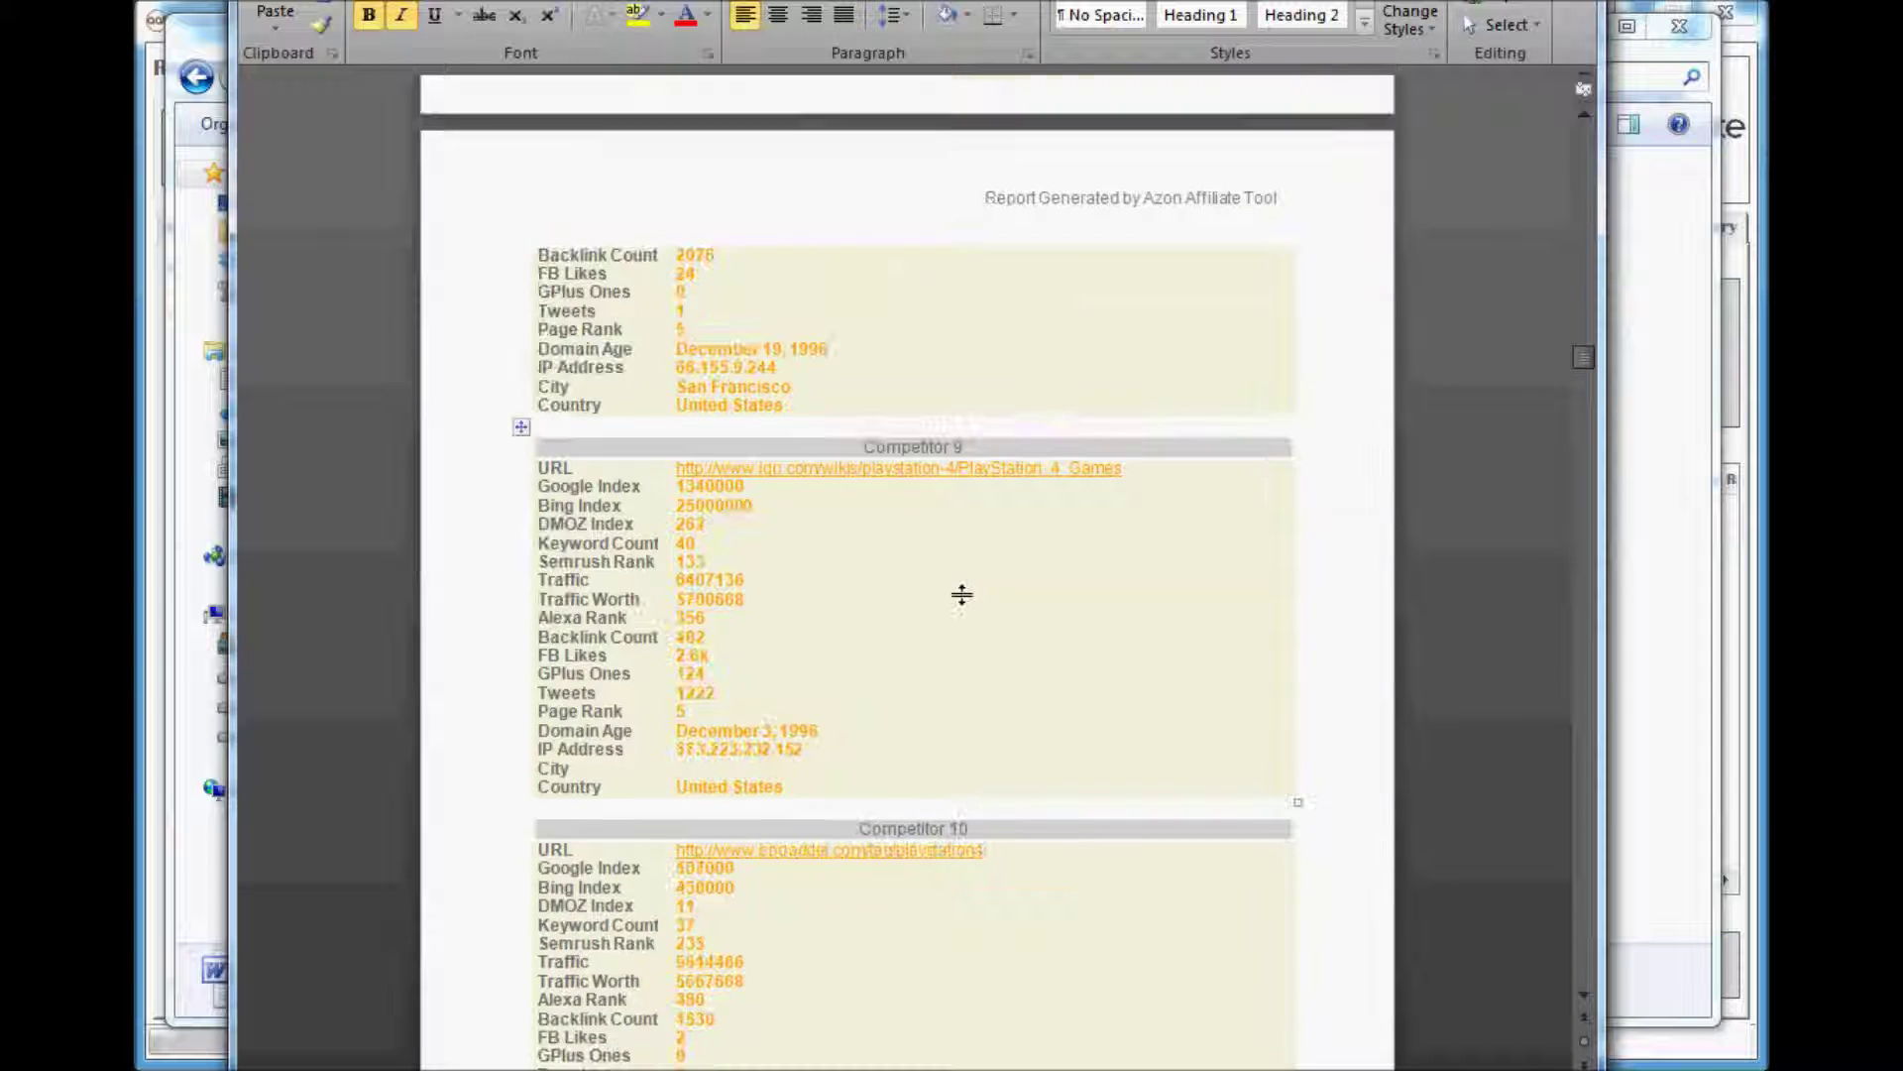
{"action": "scroll", "coordinate": [872, 595], "scroll_direction": "down", "scroll_amount": 6}
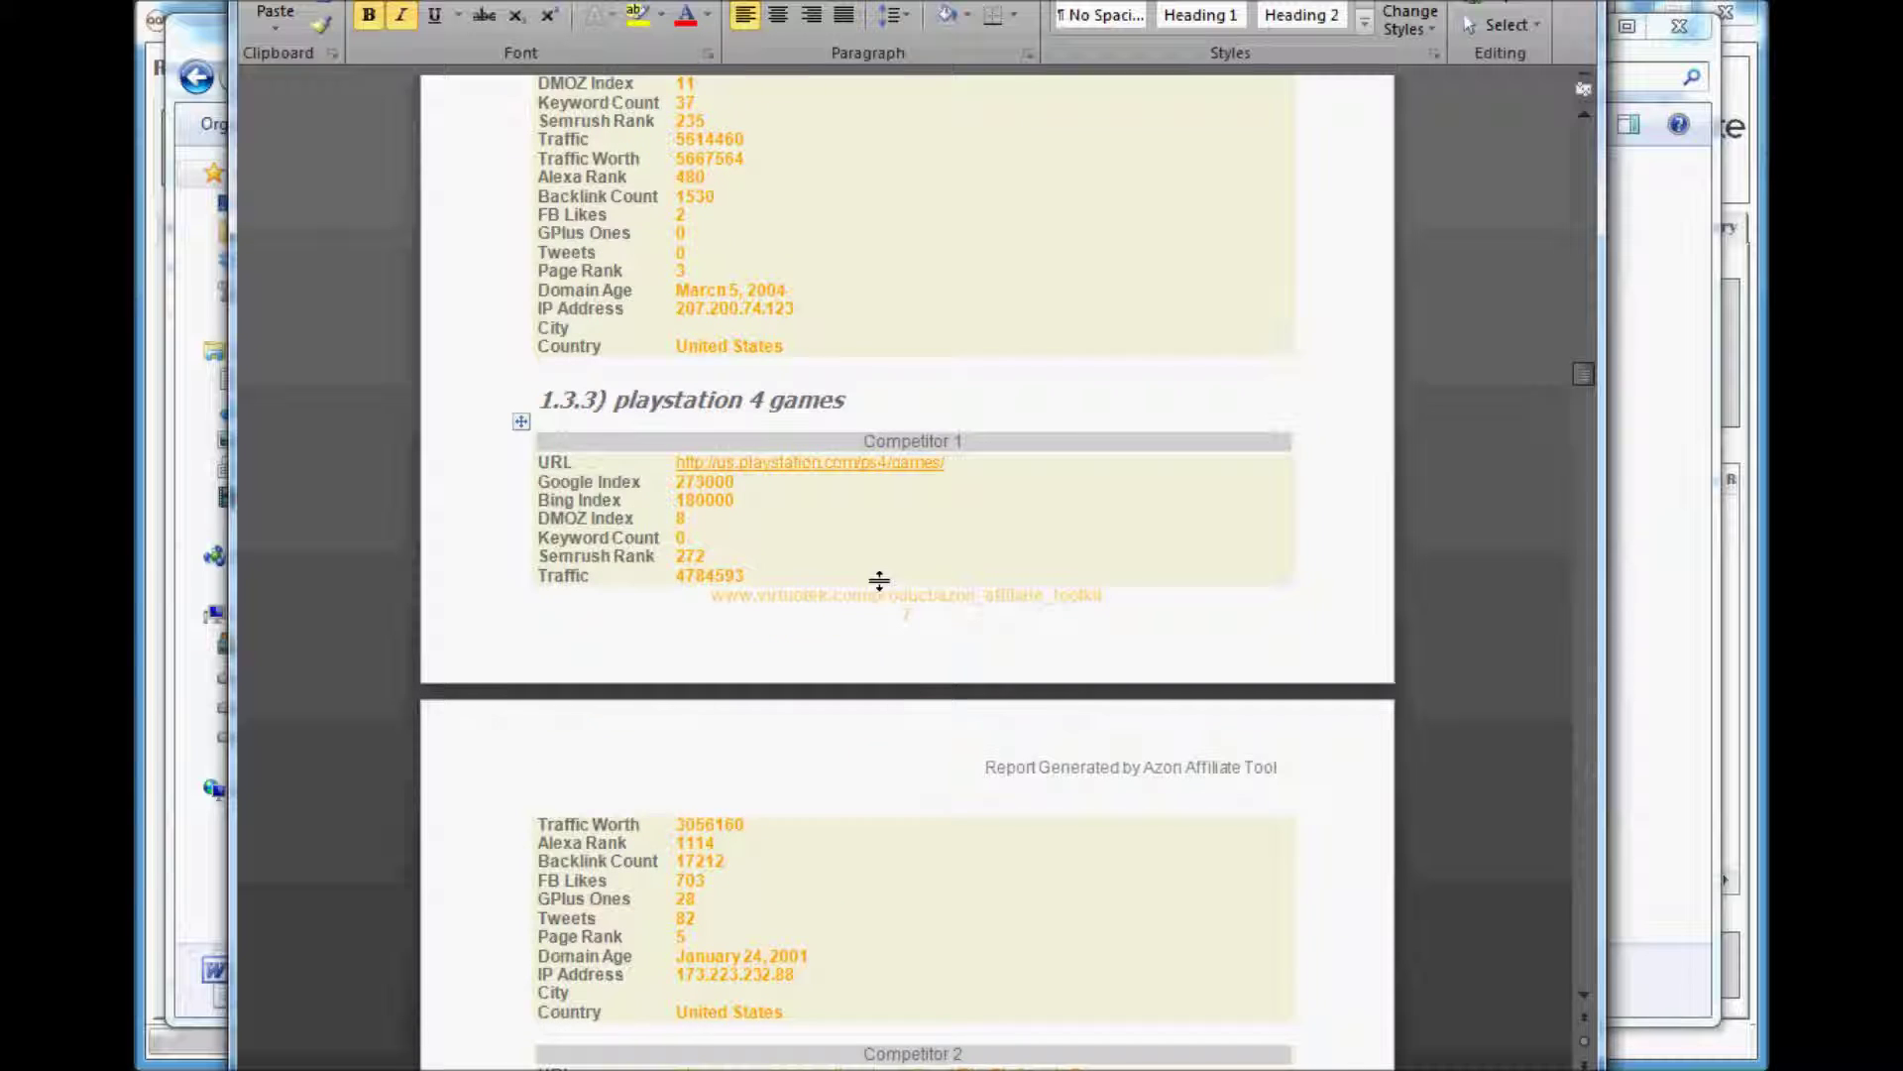
{"action": "left_click_drag", "start_coordinate": [1580, 381], "coordinate": [1614, 160]}
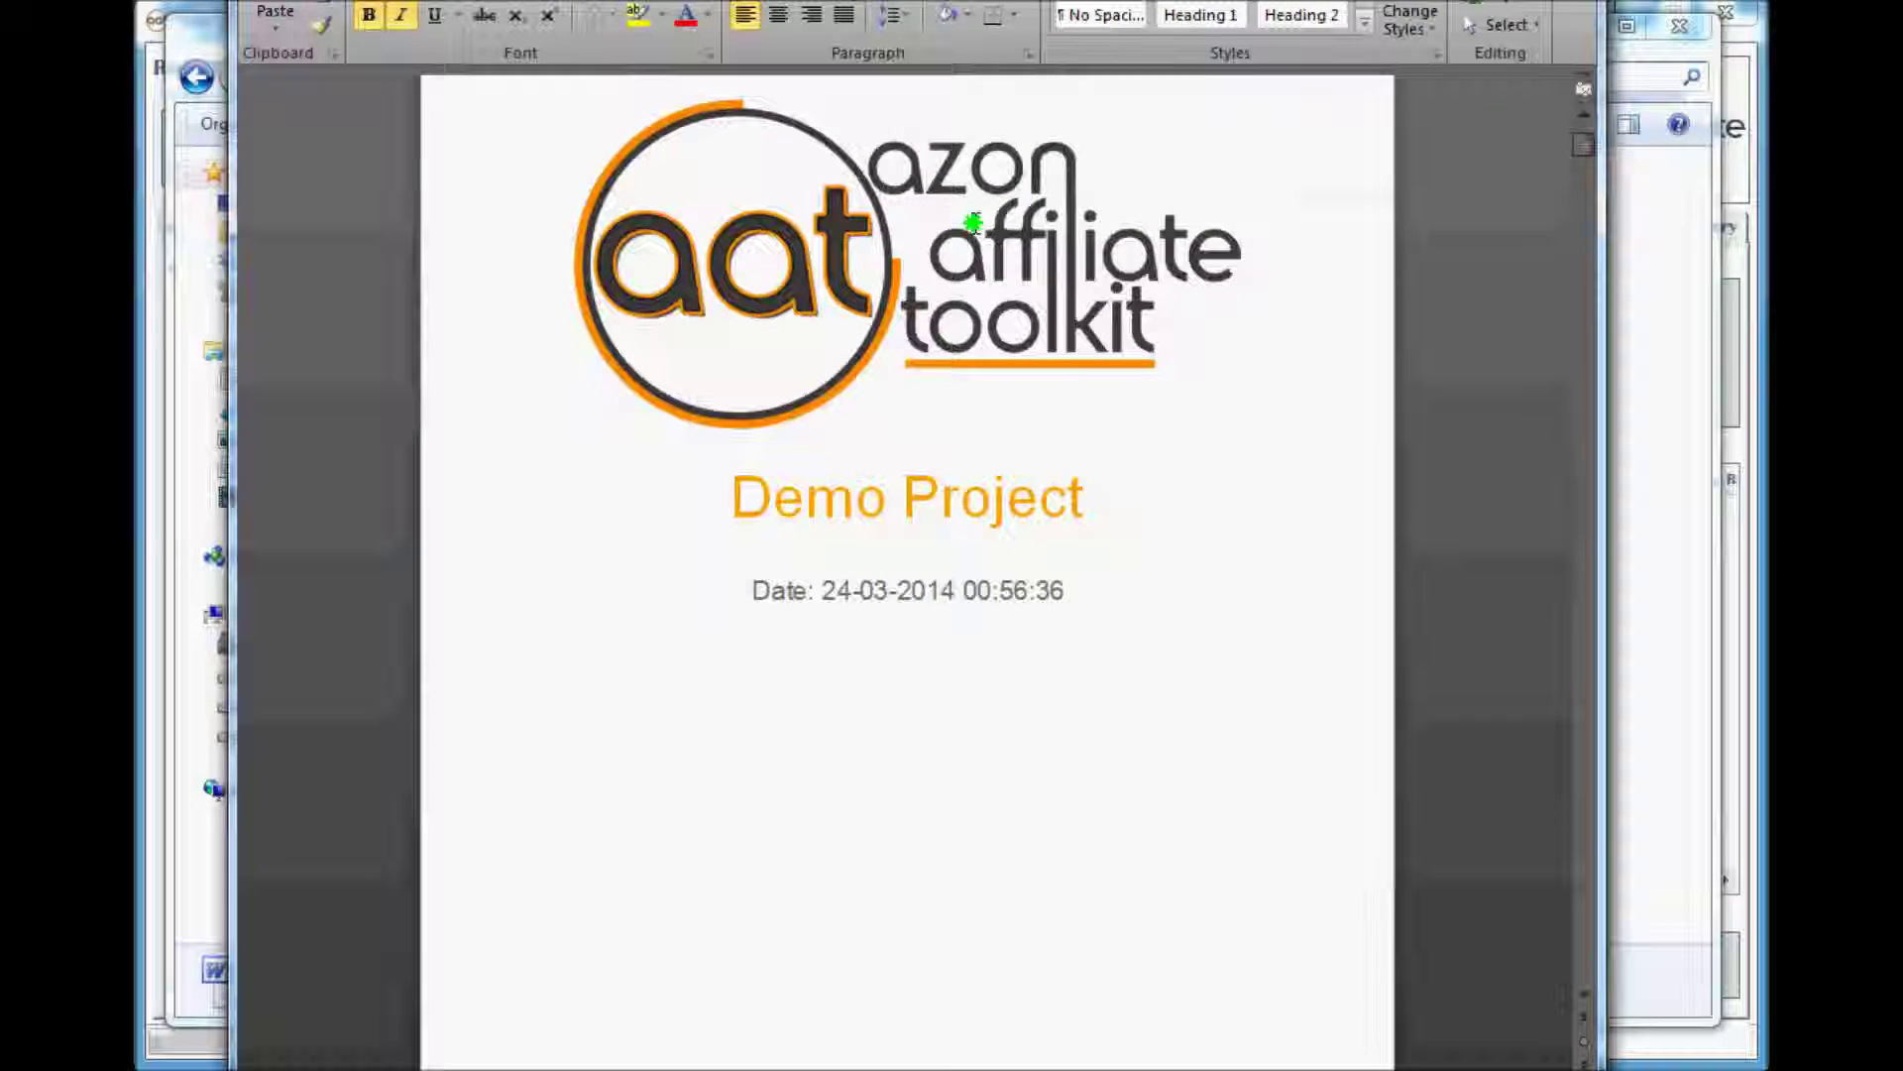
{"action": "key", "text": "alt+Tab"}
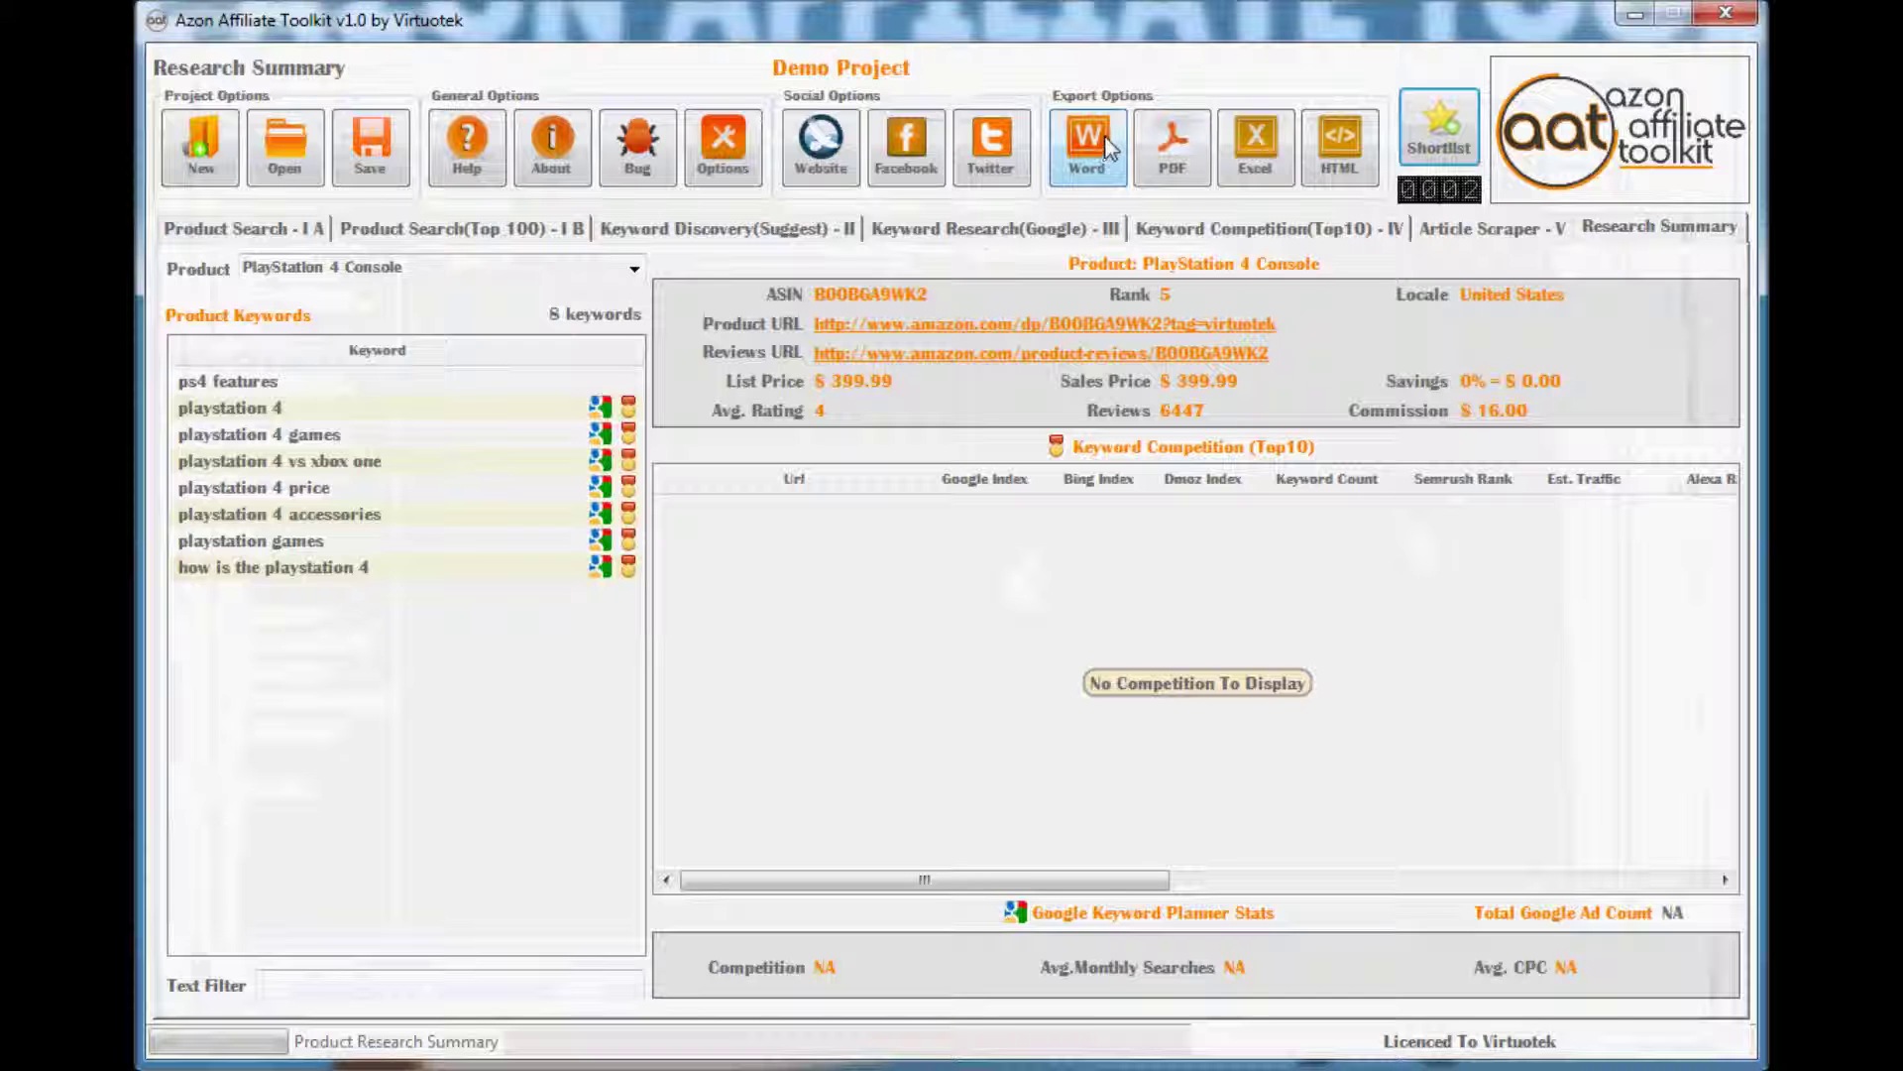
Export the report as ProjectReport.pdf to the Desktop and open it in Adobe Reader
{"action": "left_click", "coordinate": [1178, 149]}
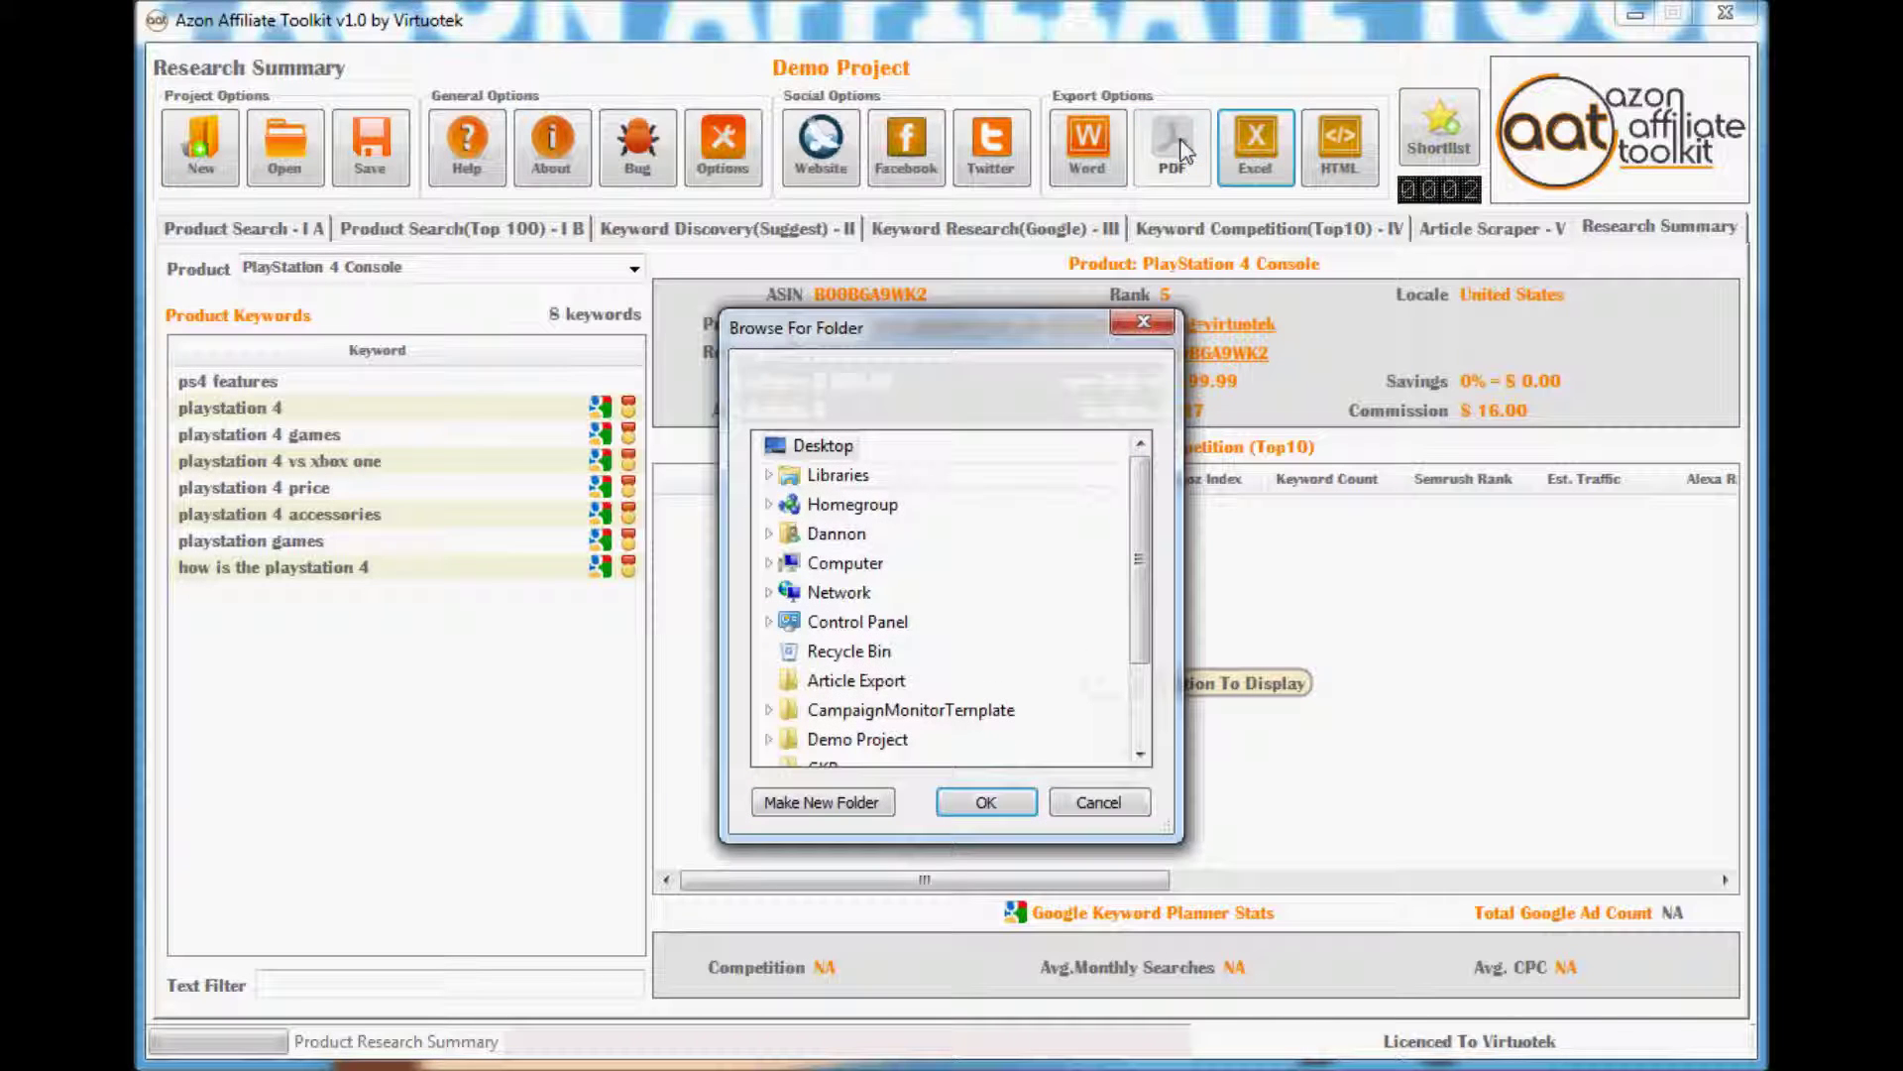
{"action": "left_click", "coordinate": [790, 446]}
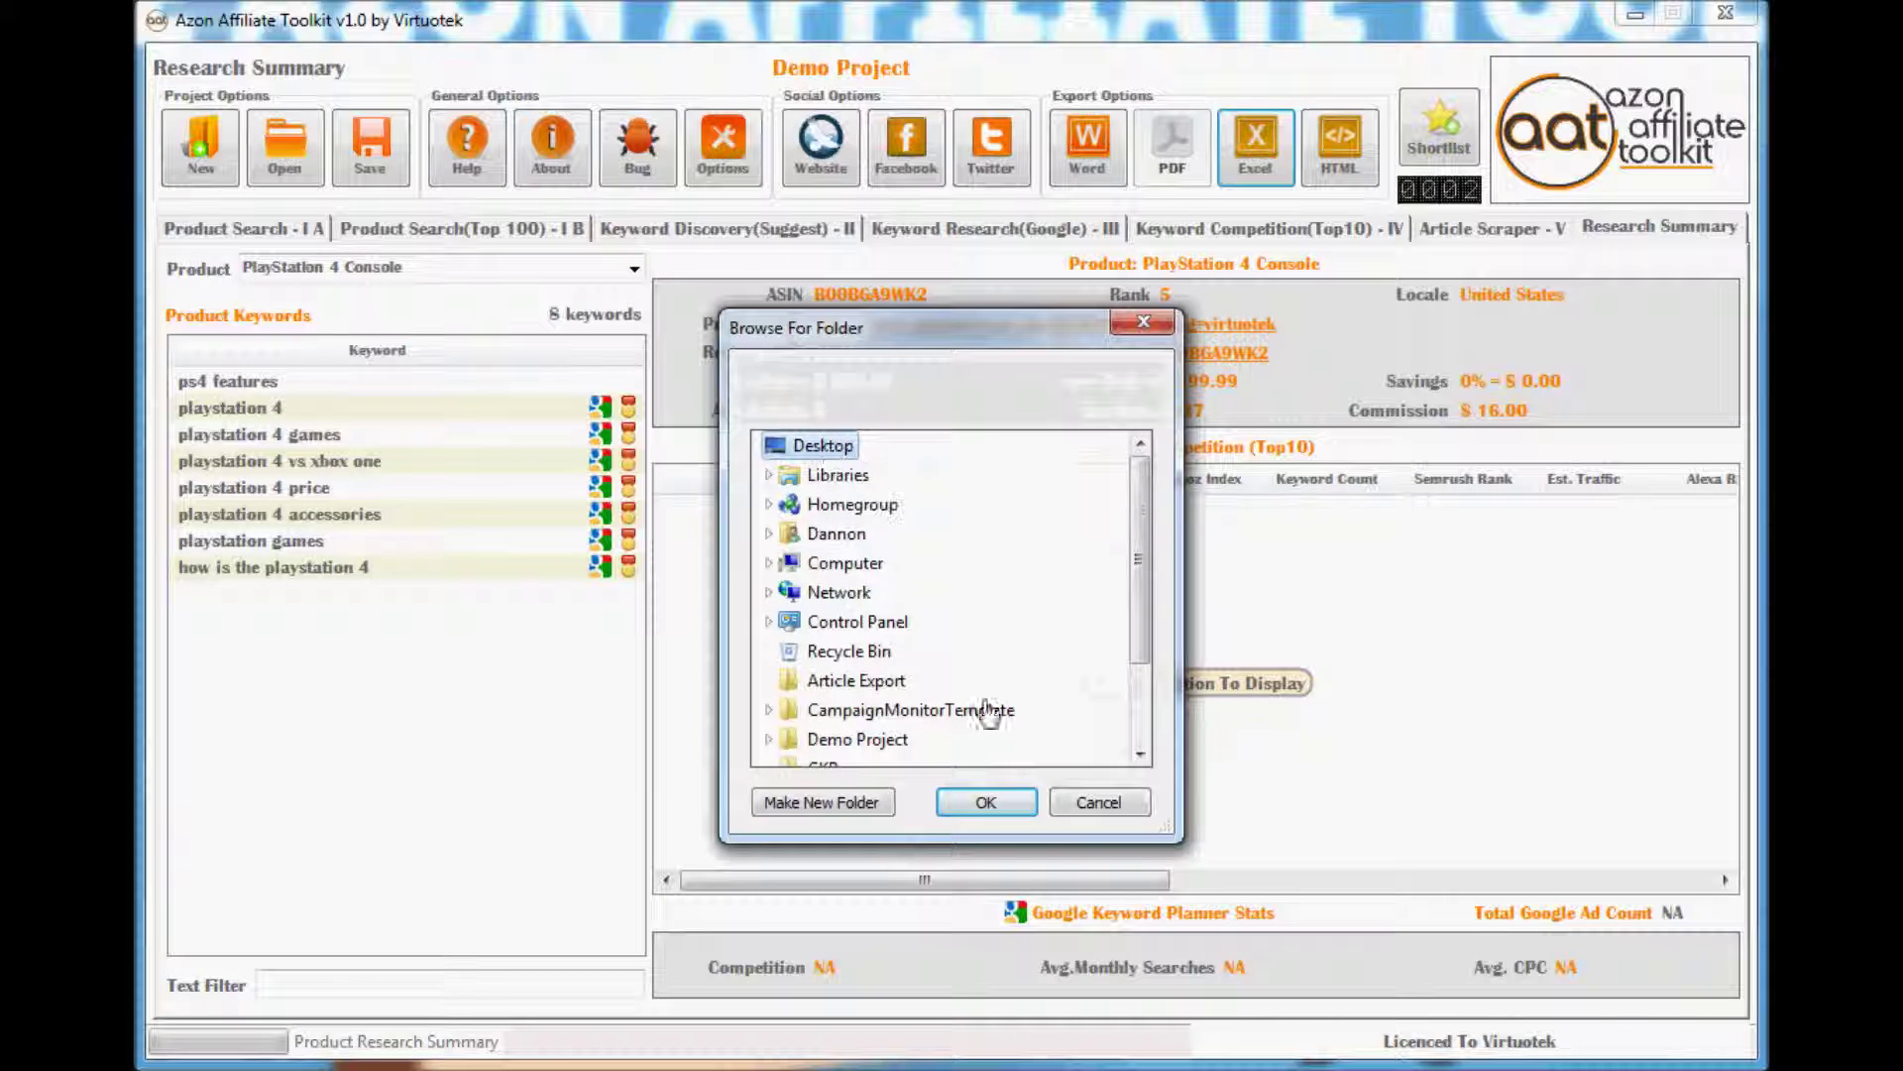
{"action": "left_click", "coordinate": [989, 805]}
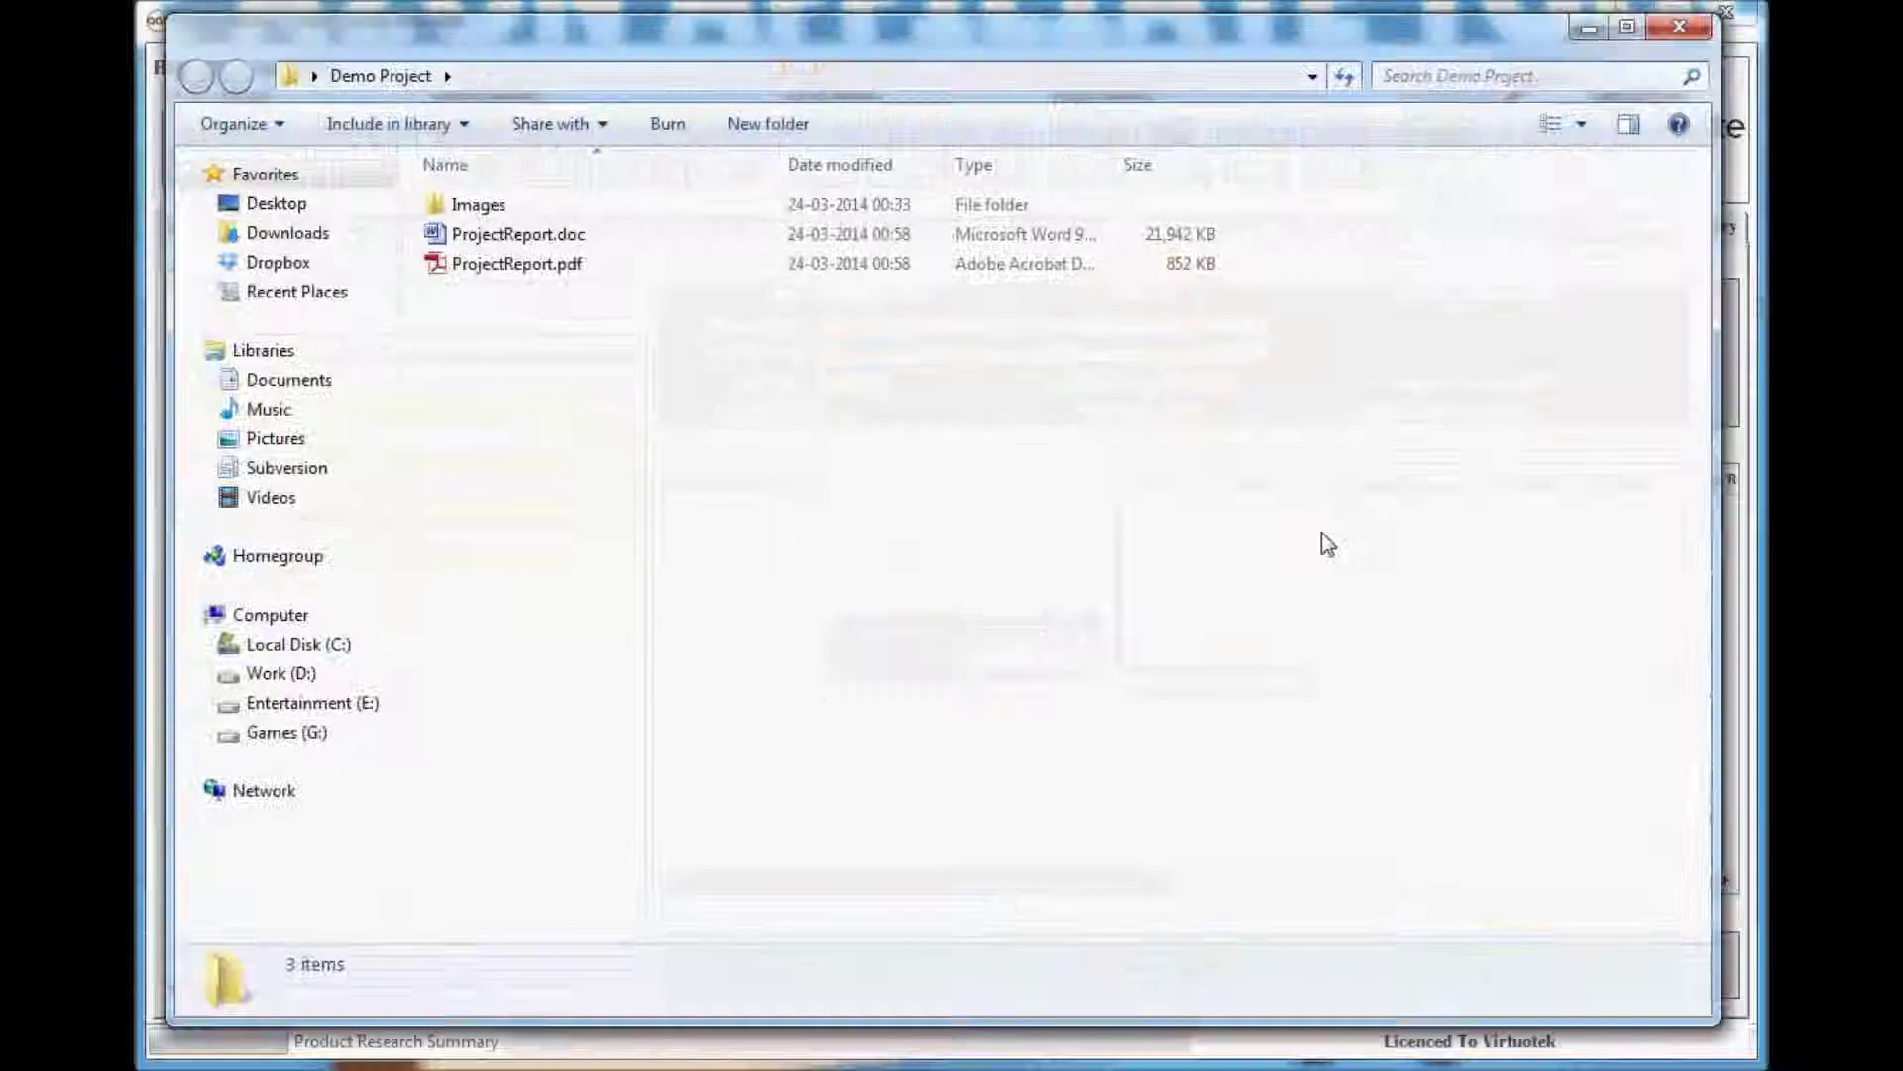
{"action": "double_click", "coordinate": [558, 266]}
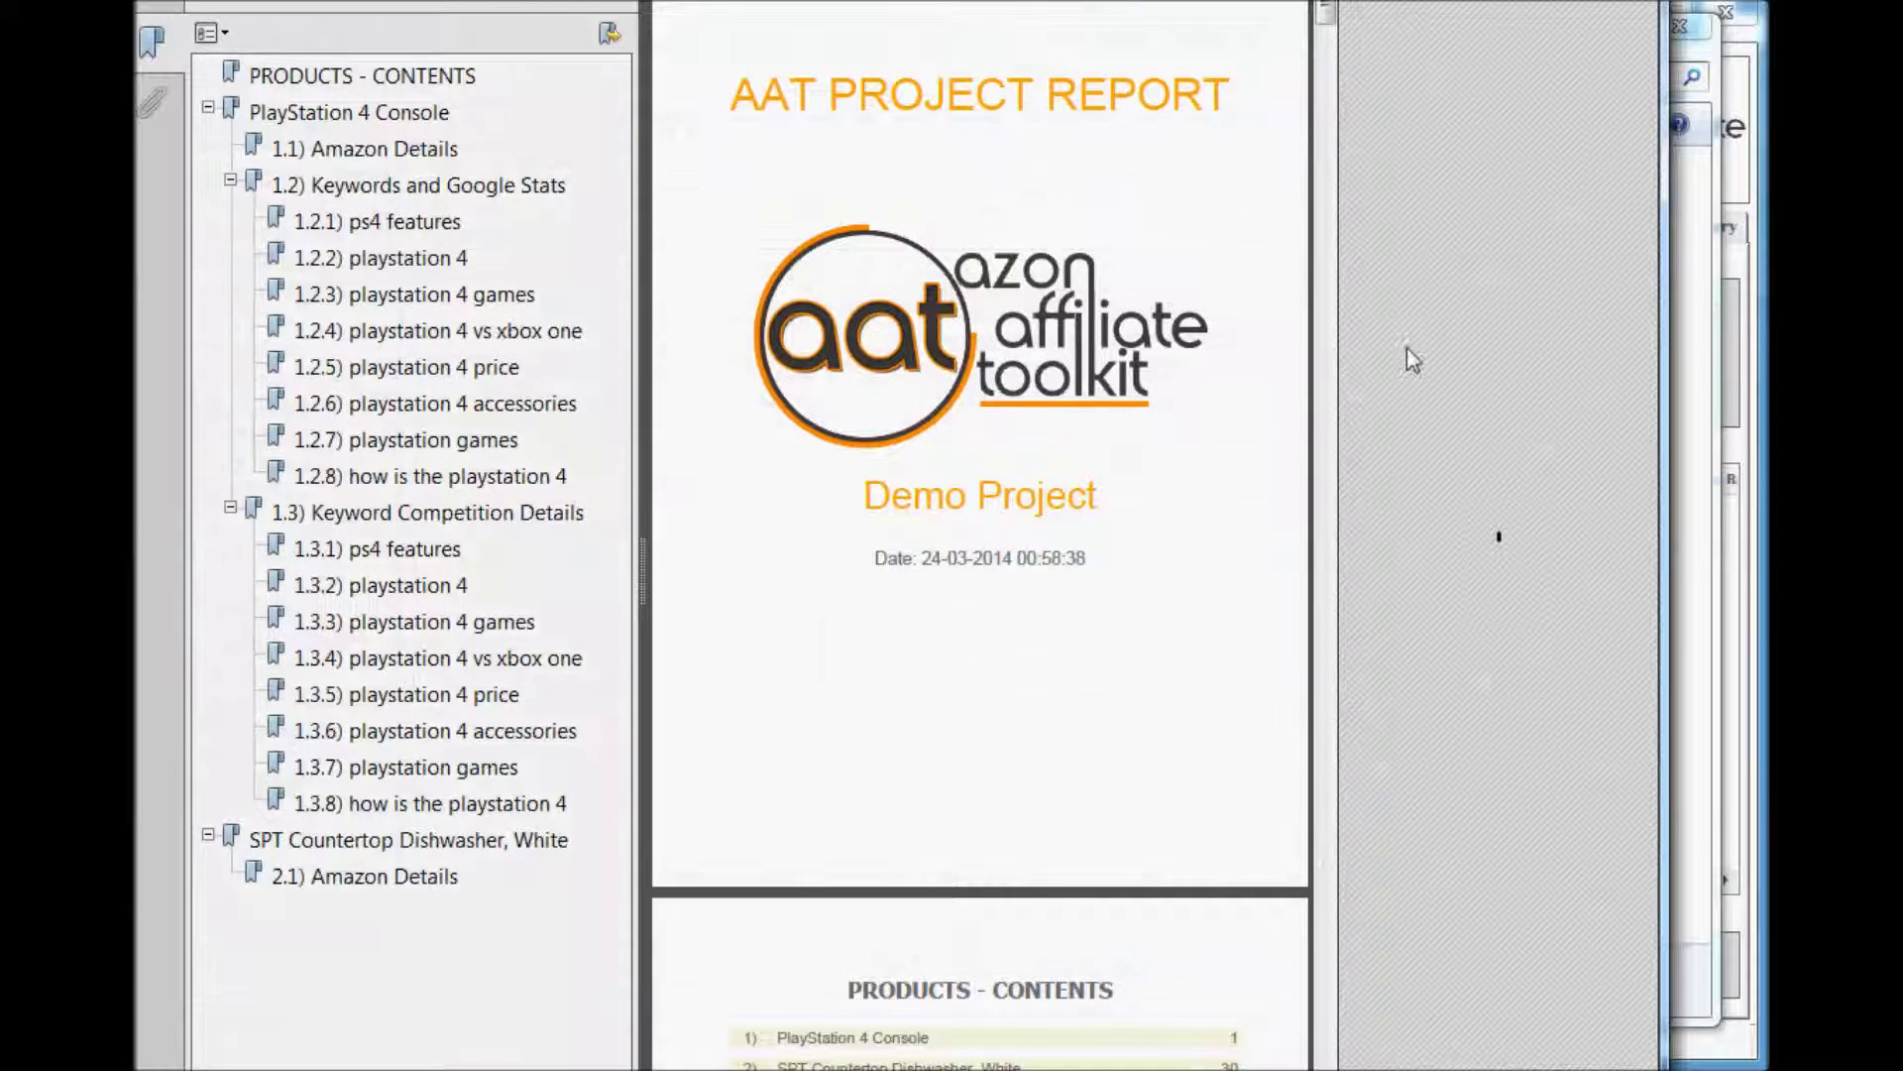
Browse the PDF's keyword bookmarks: playstation 4, how is the playstation 4, playstation games, accessories, price
{"action": "mouse_move", "coordinate": [1324, 69]}
{"action": "left_mouse_down"}
{"action": "mouse_move", "coordinate": [1325, 298]}
{"action": "mouse_move", "coordinate": [1324, 131]}
{"action": "left_mouse_up"}
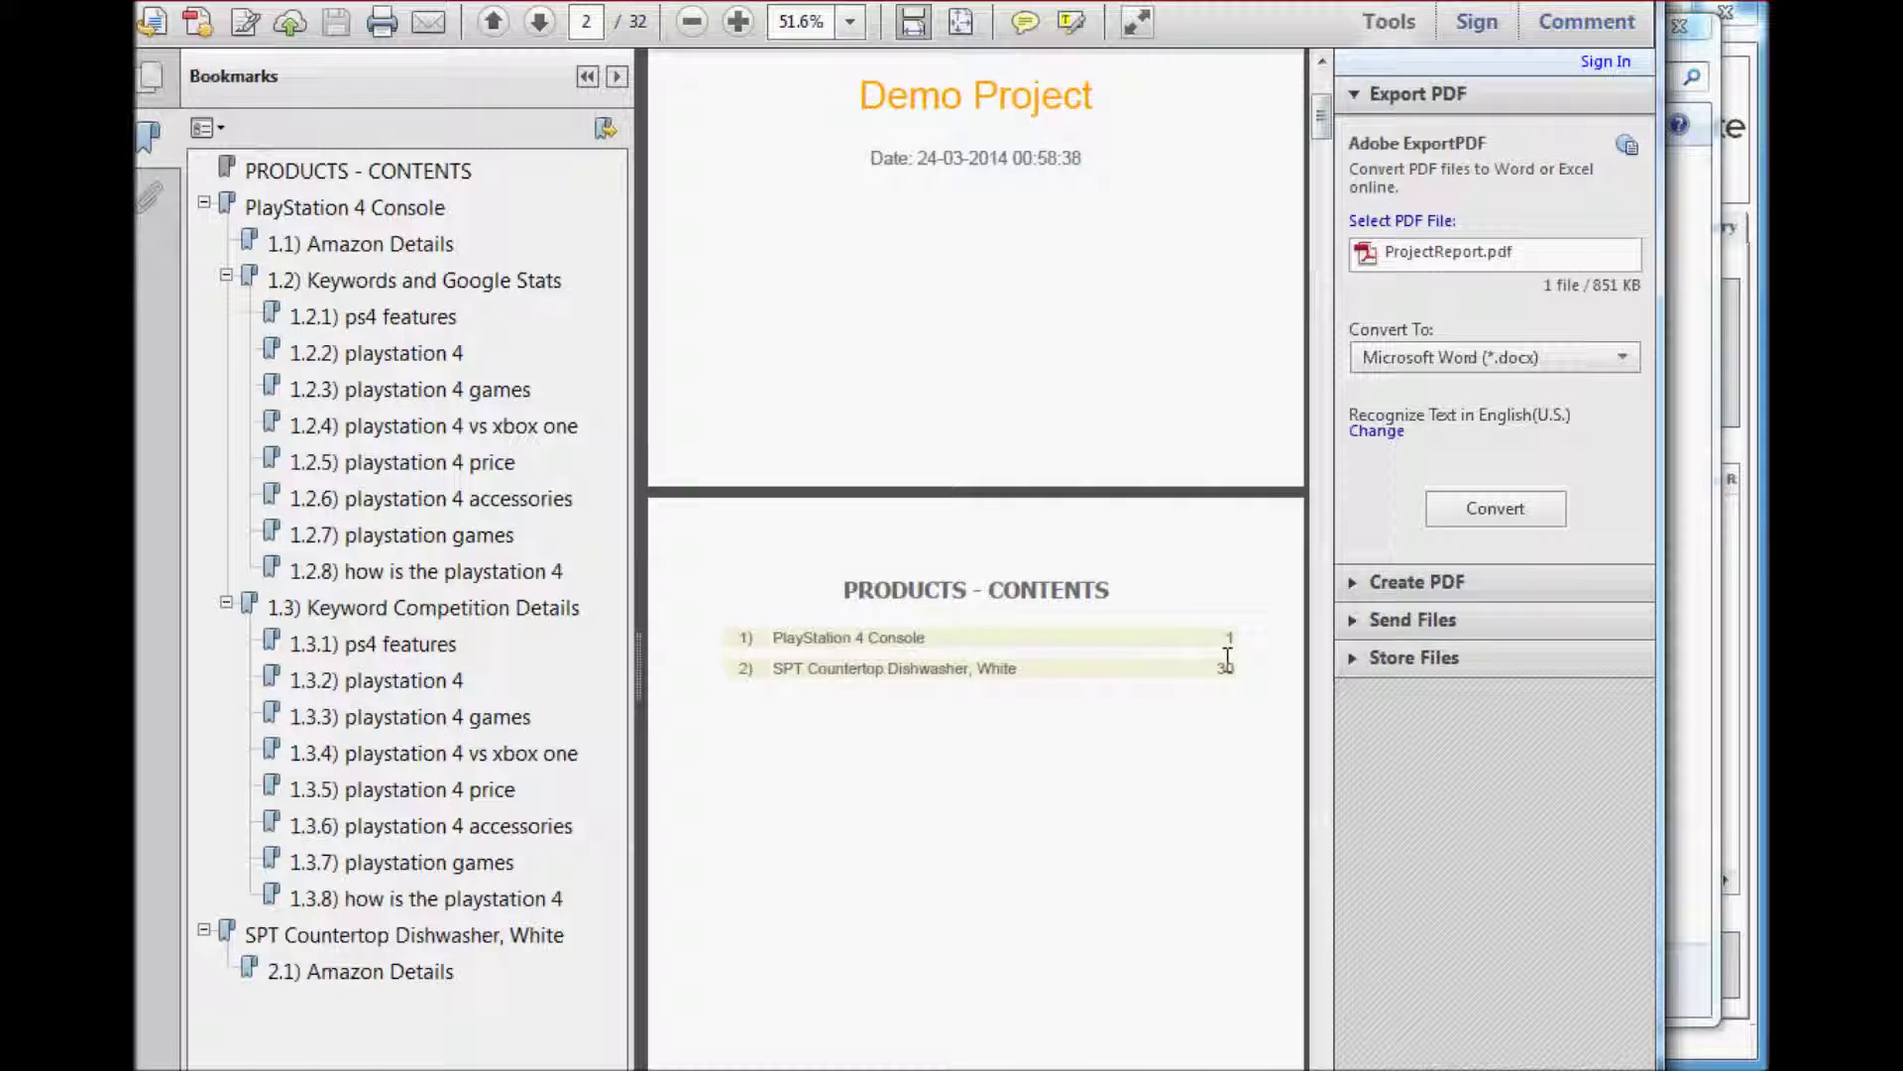
{"action": "left_click", "coordinate": [377, 353]}
{"action": "left_click", "coordinate": [383, 573]}
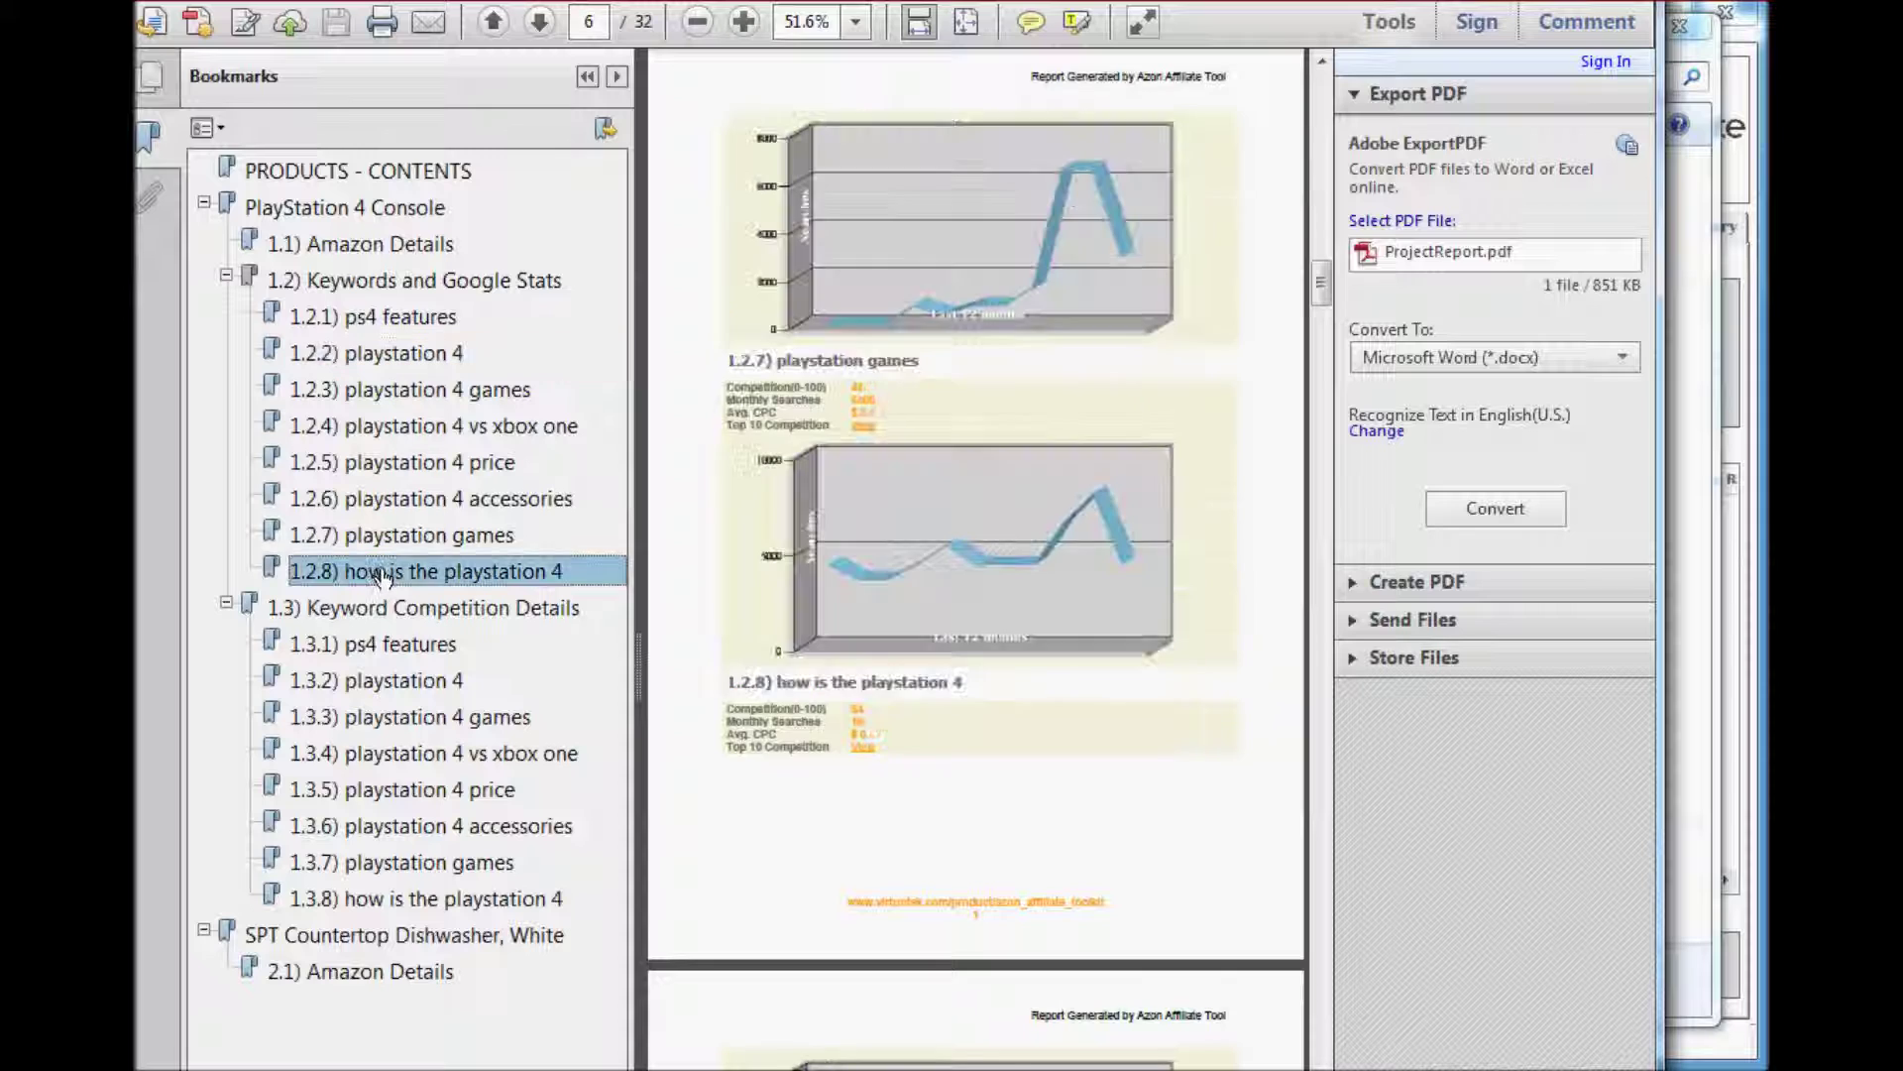
{"action": "left_click", "coordinate": [461, 540]}
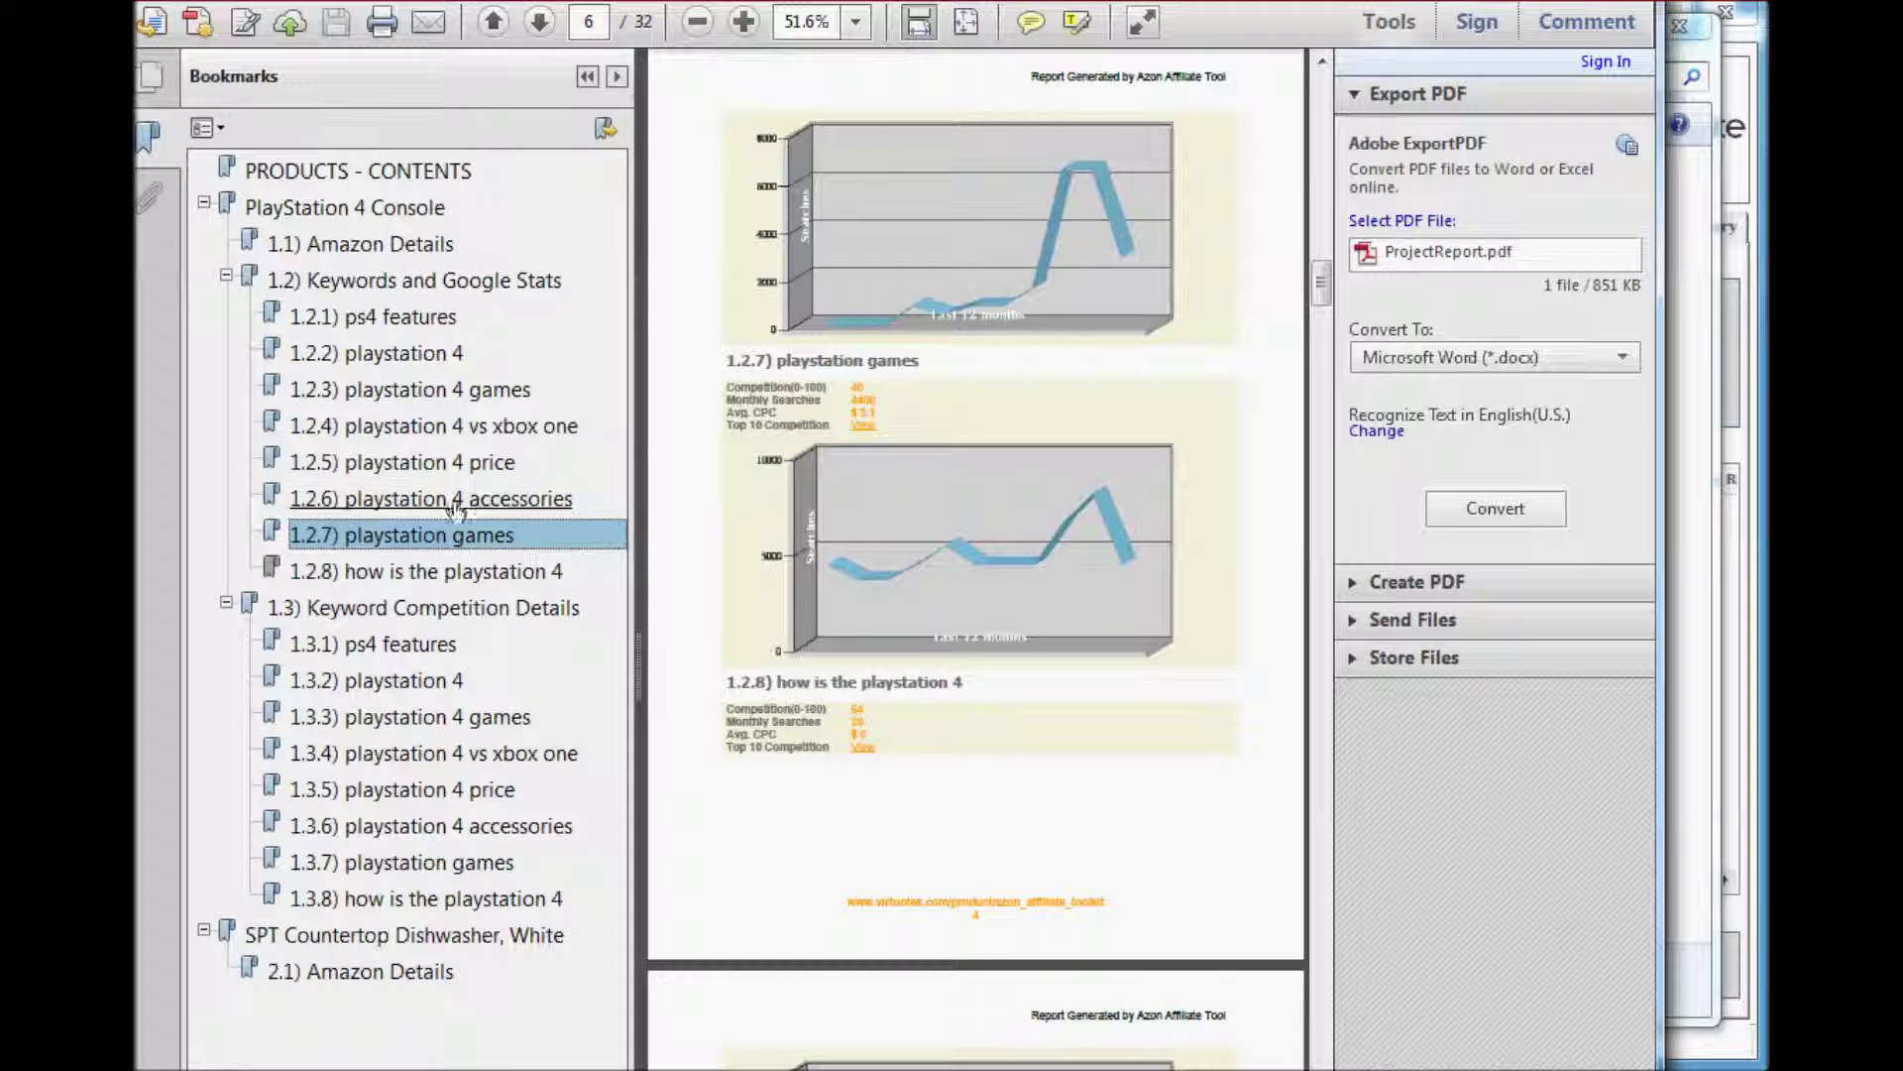
{"action": "left_click", "coordinate": [454, 500]}
{"action": "left_click", "coordinate": [455, 464]}
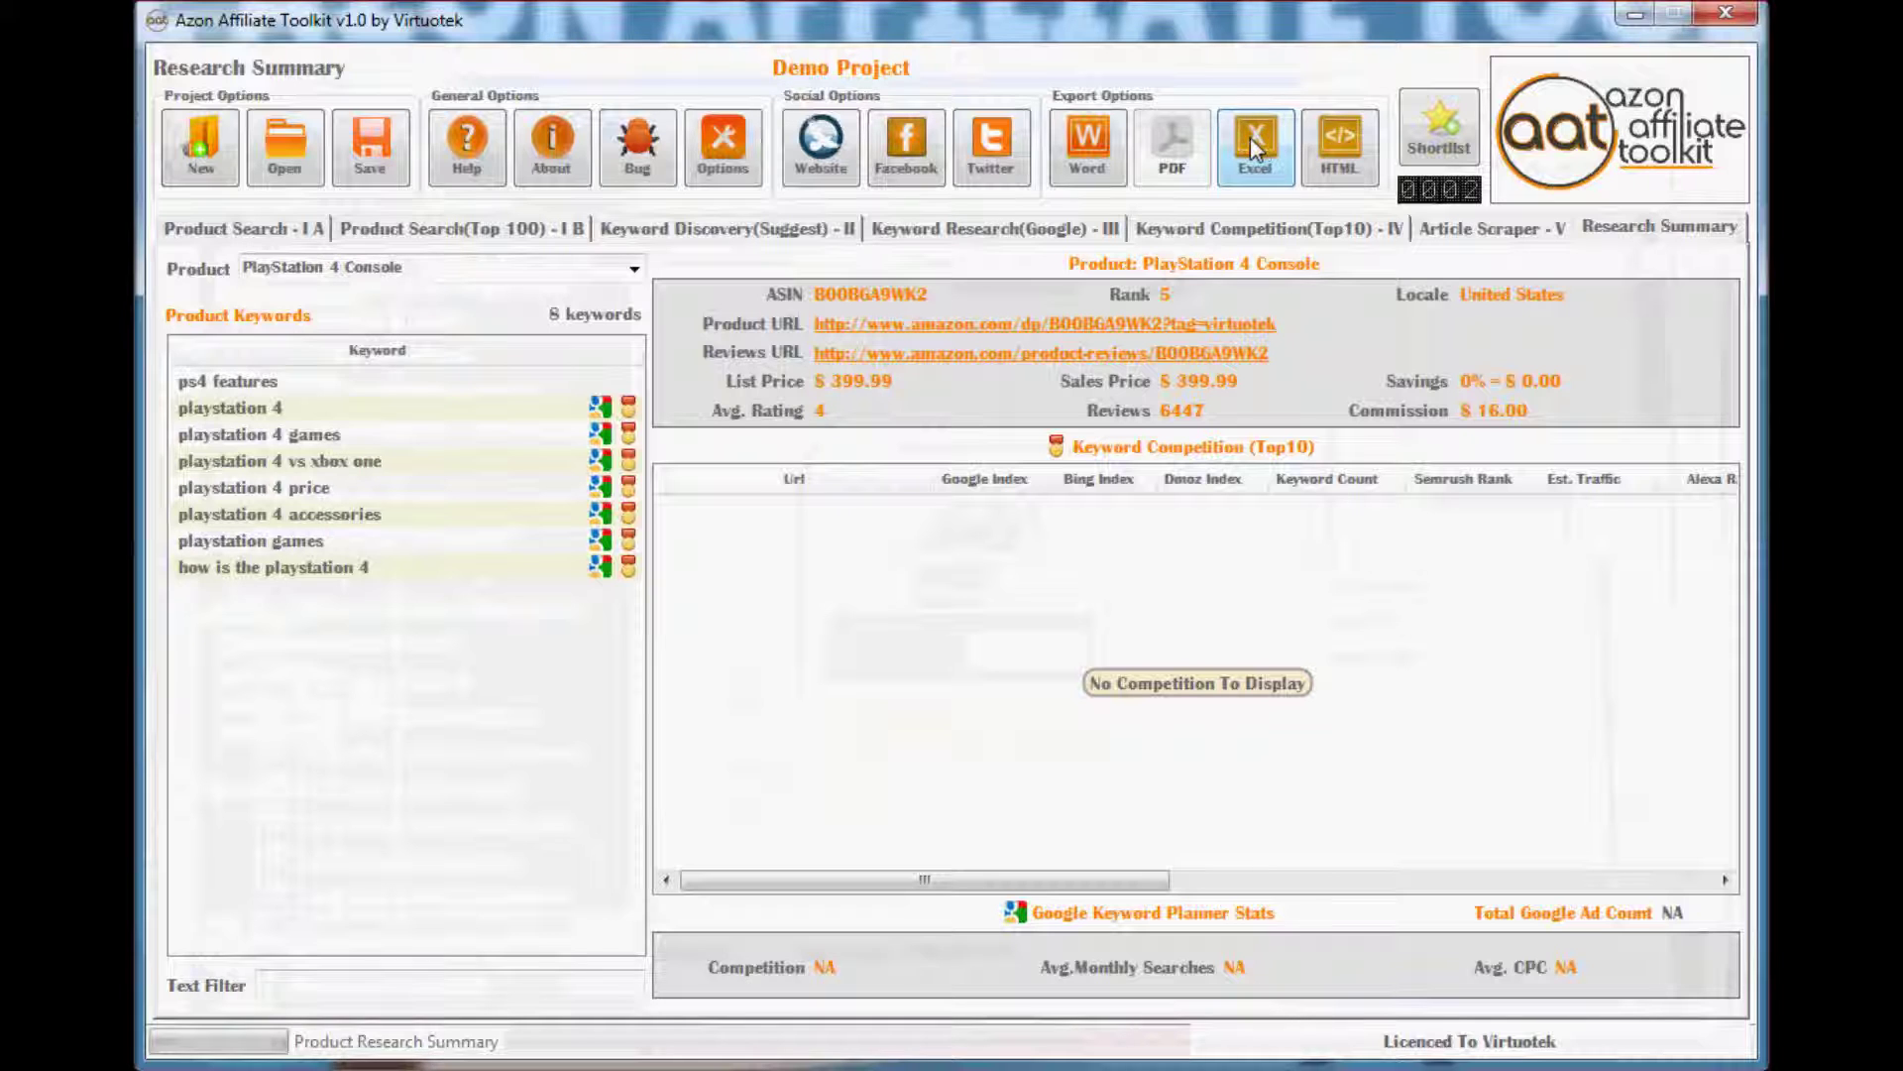
Export each product to its own .xlsx workbook in the Demo Project folder
{"action": "left_click", "coordinate": [1251, 144]}
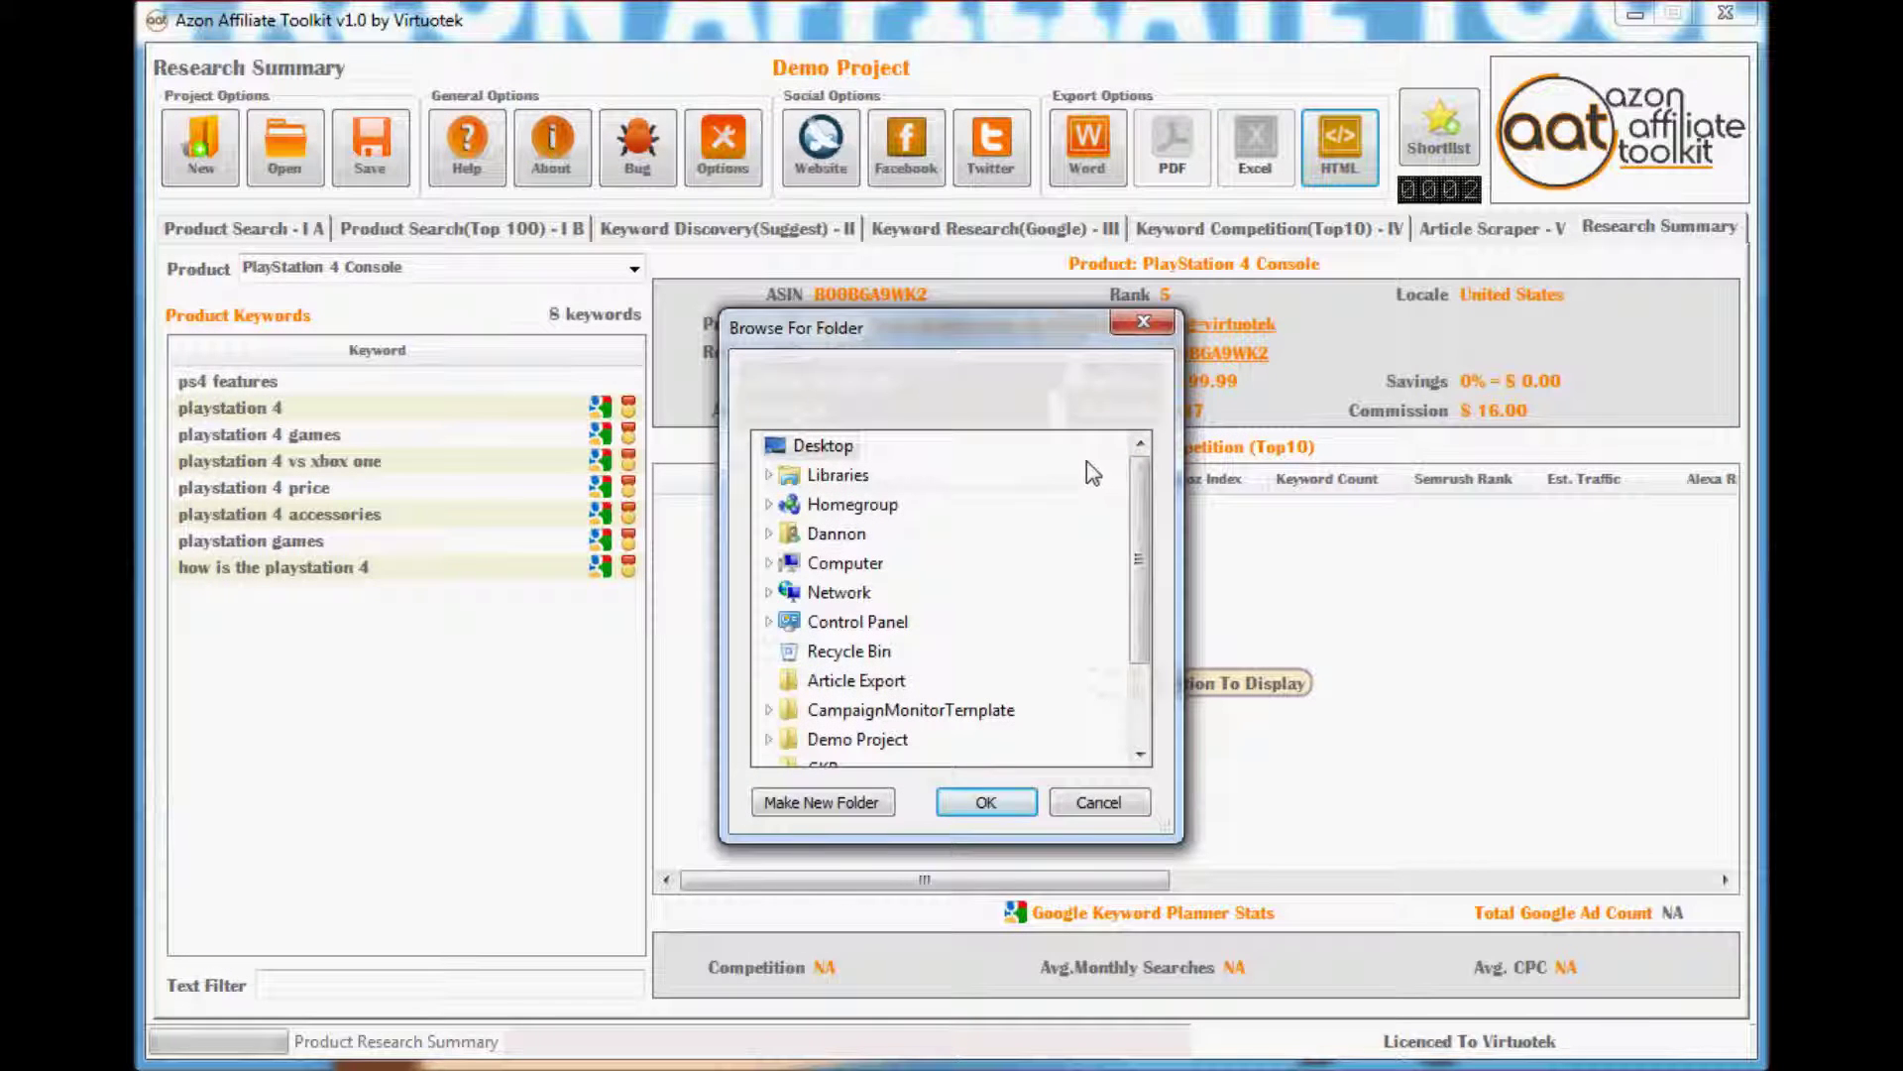
{"action": "left_click", "coordinate": [1010, 809]}
Point out the two exported workbooks, then open PlayStation 4 Console.xlsx in Excel
{"action": "left_click", "coordinate": [482, 238]}
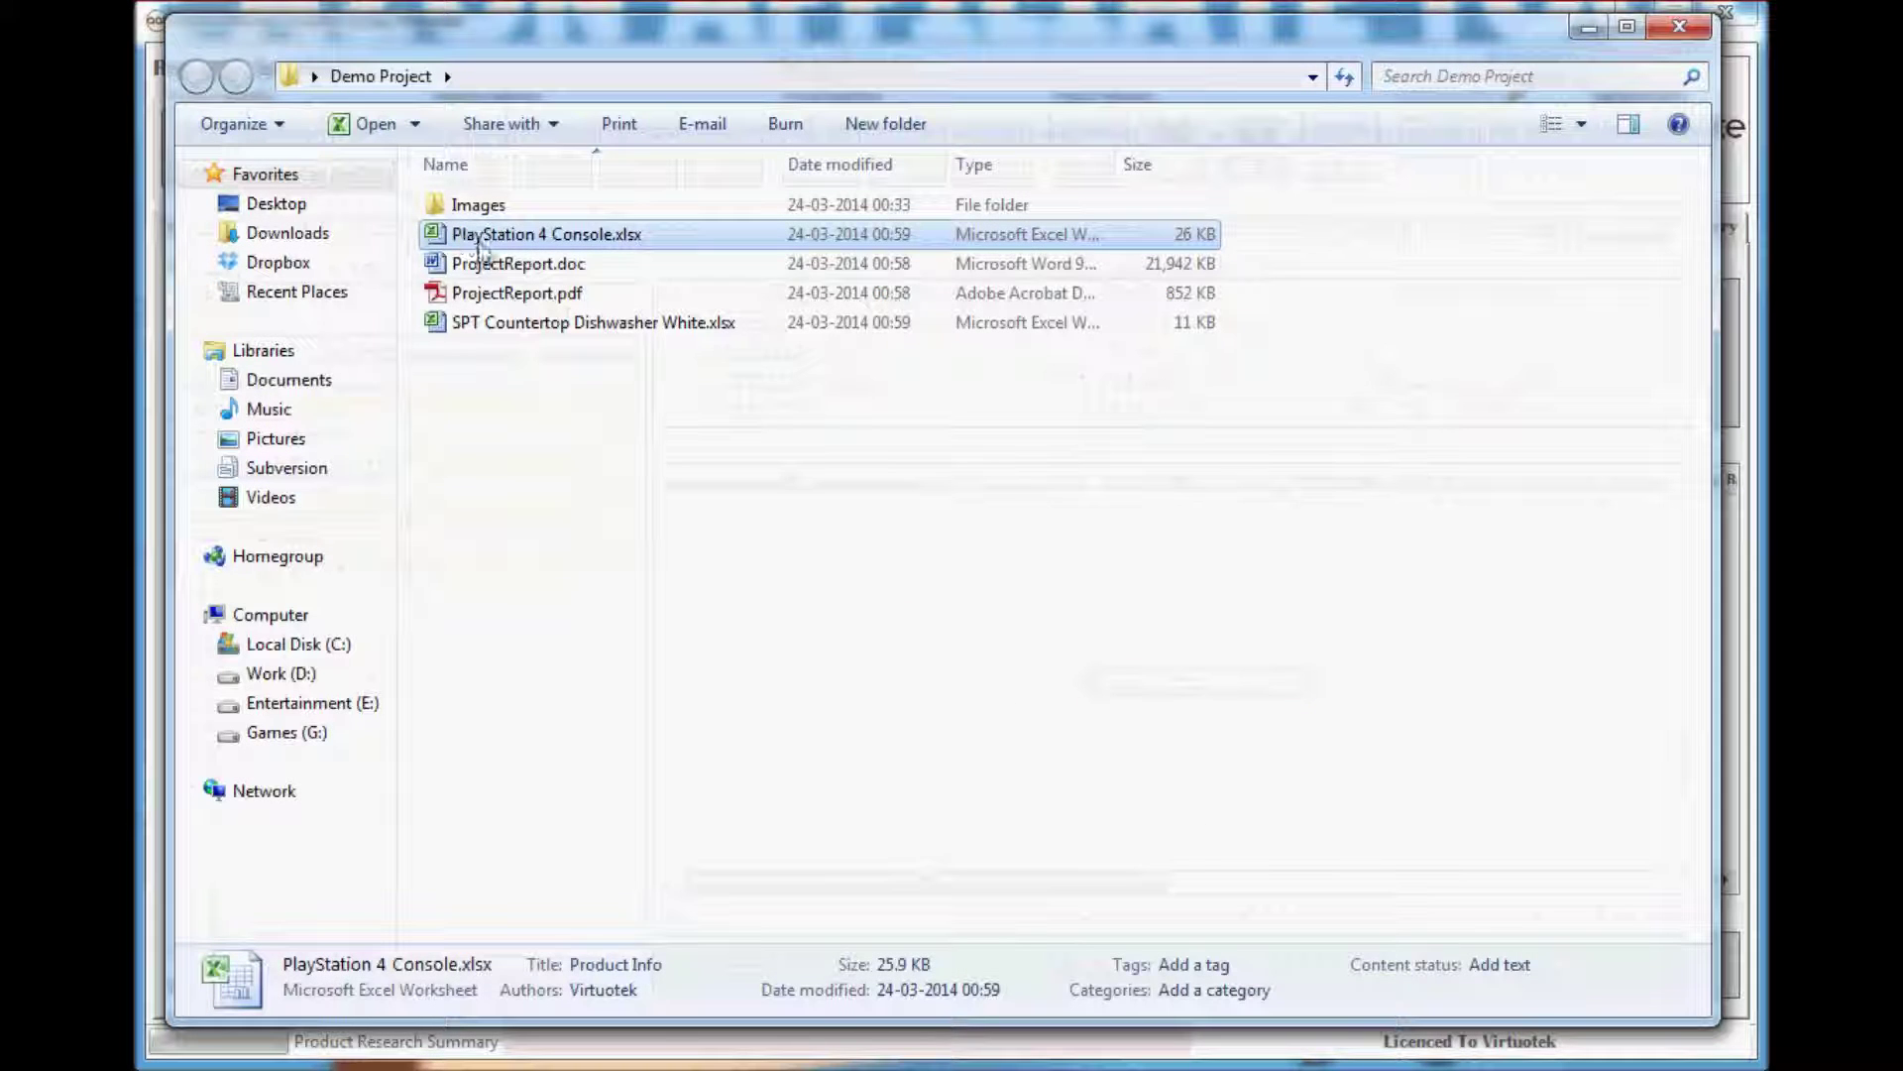
{"action": "left_click", "coordinate": [555, 322]}
{"action": "left_click", "coordinate": [545, 238]}
{"action": "left_click", "coordinate": [583, 327]}
{"action": "left_click", "coordinate": [540, 240]}
{"action": "left_click", "coordinate": [536, 325]}
{"action": "left_click", "coordinate": [535, 236]}
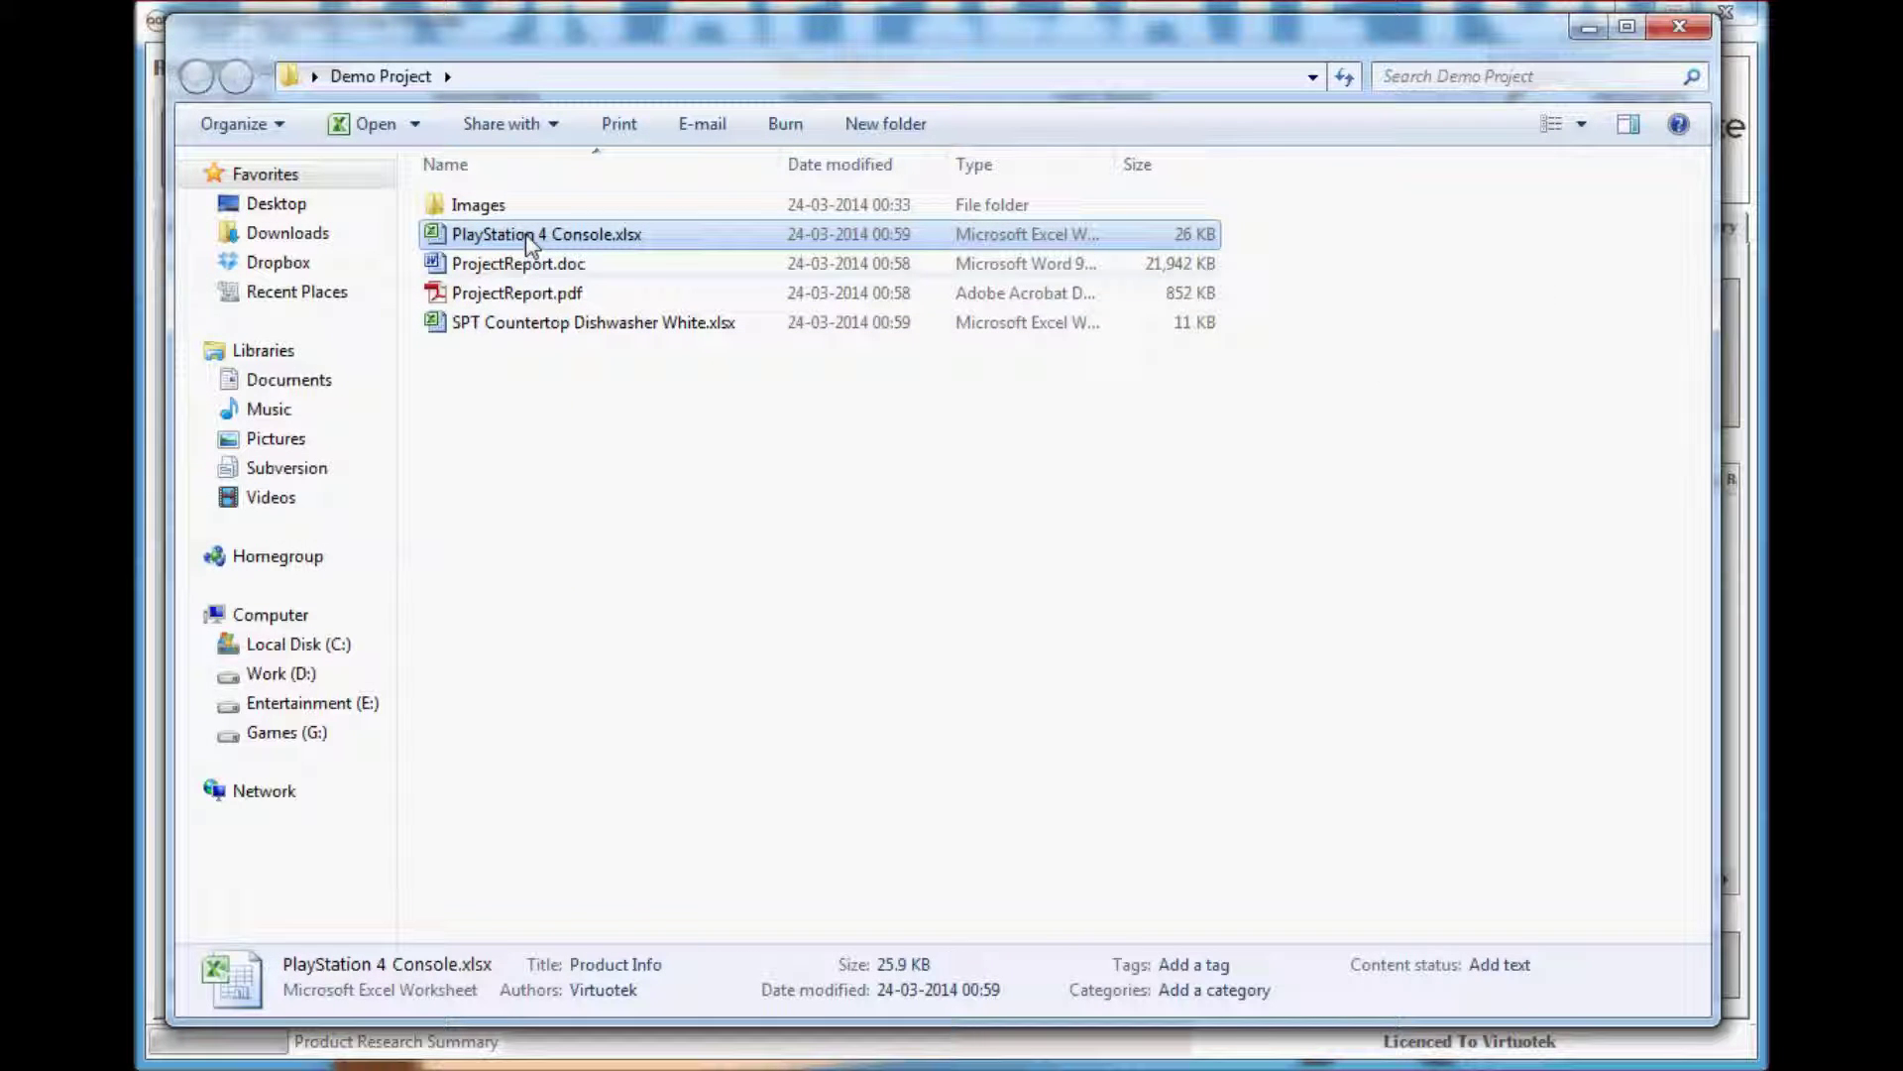
{"action": "double_click", "coordinate": [533, 245]}
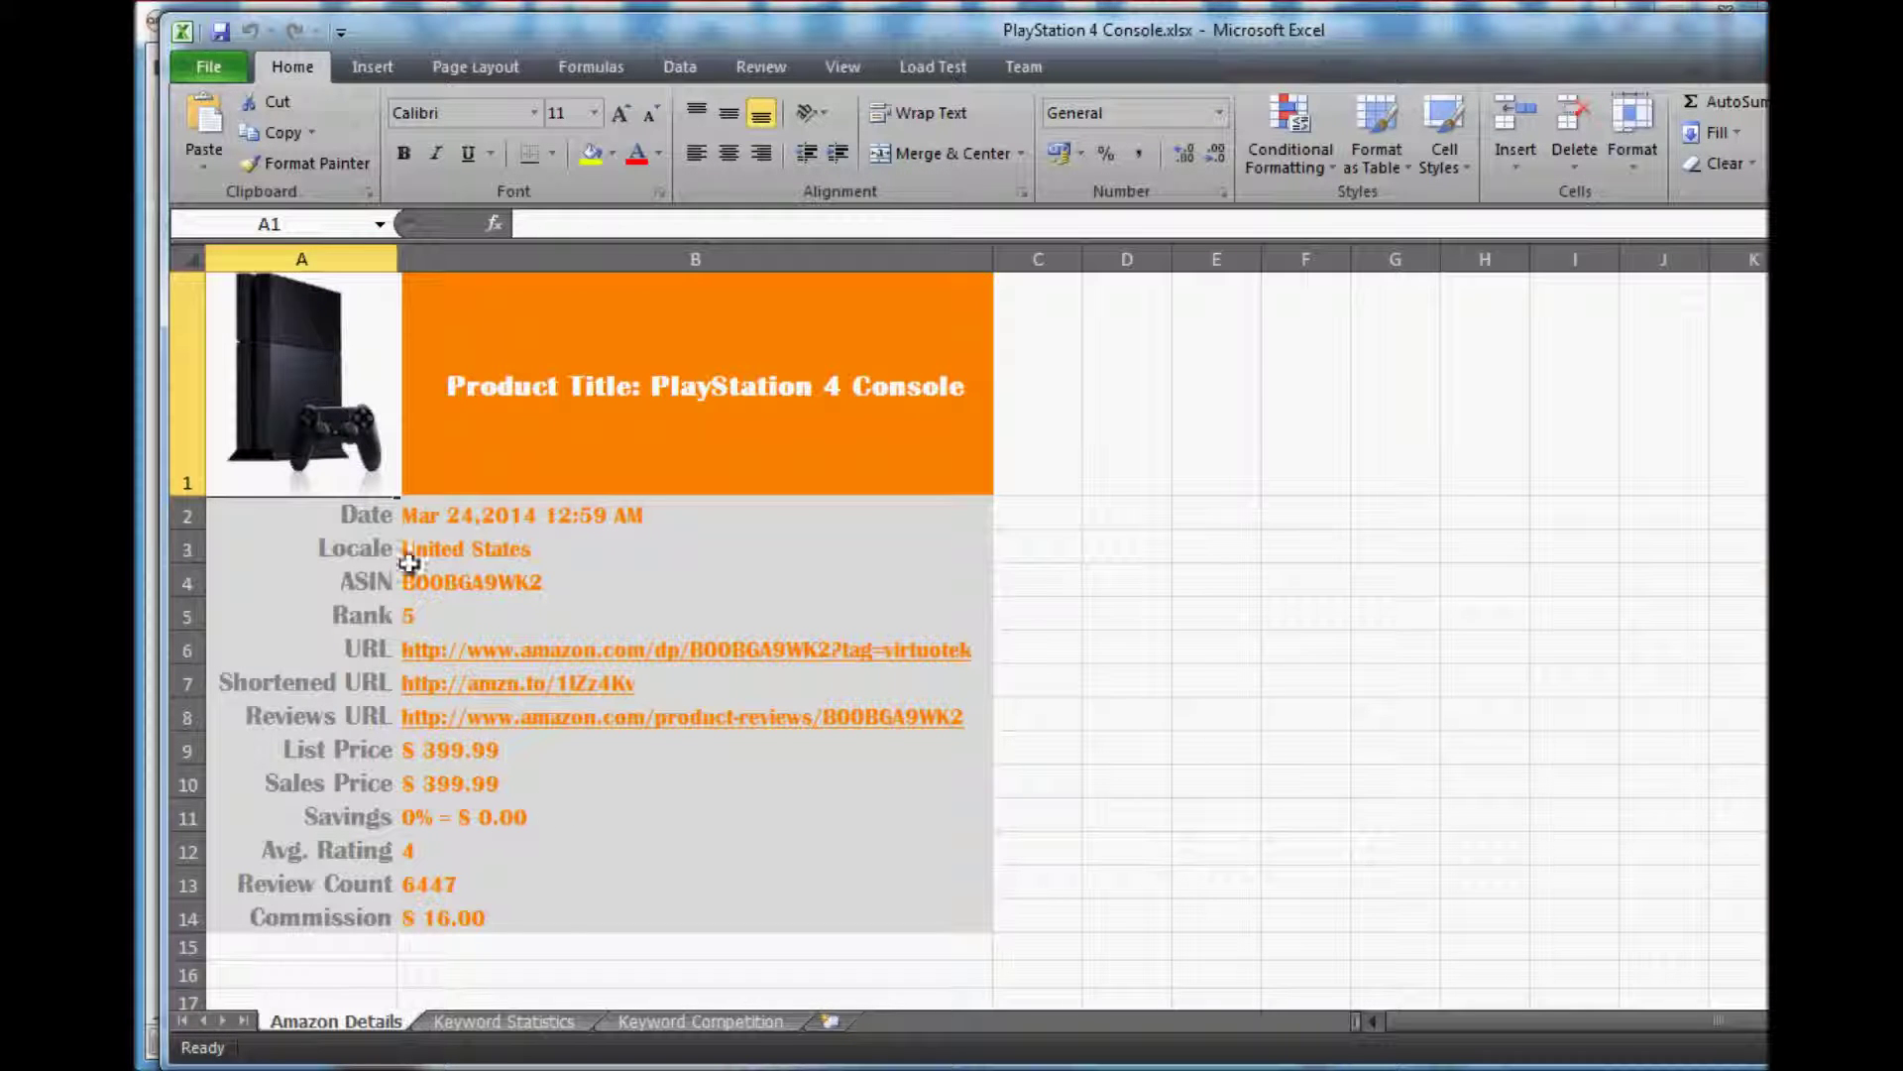
Review the Amazon URL cells B6 and B7, then the Keyword Statistics and Keyword Competition sheets
{"action": "left_click", "coordinate": [932, 650]}
{"action": "left_click", "coordinate": [932, 680]}
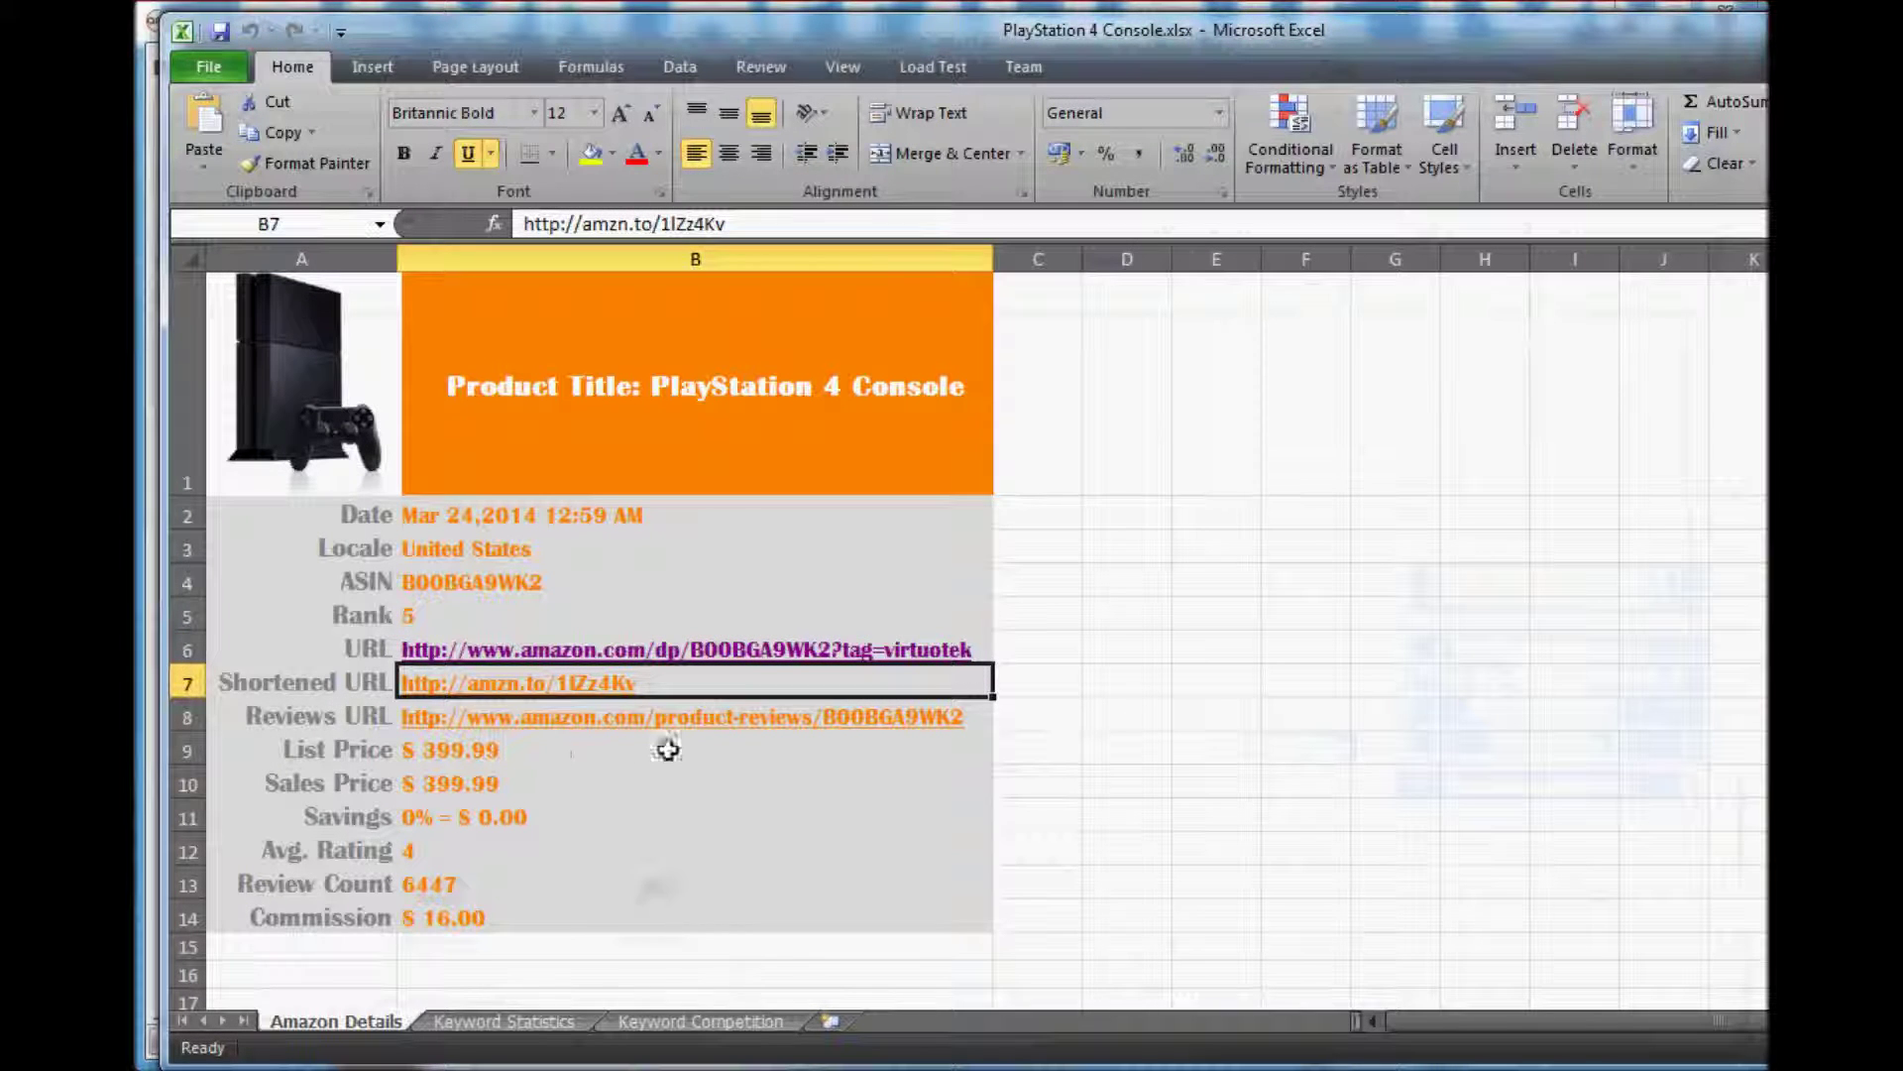
{"action": "left_click", "coordinate": [498, 1021]}
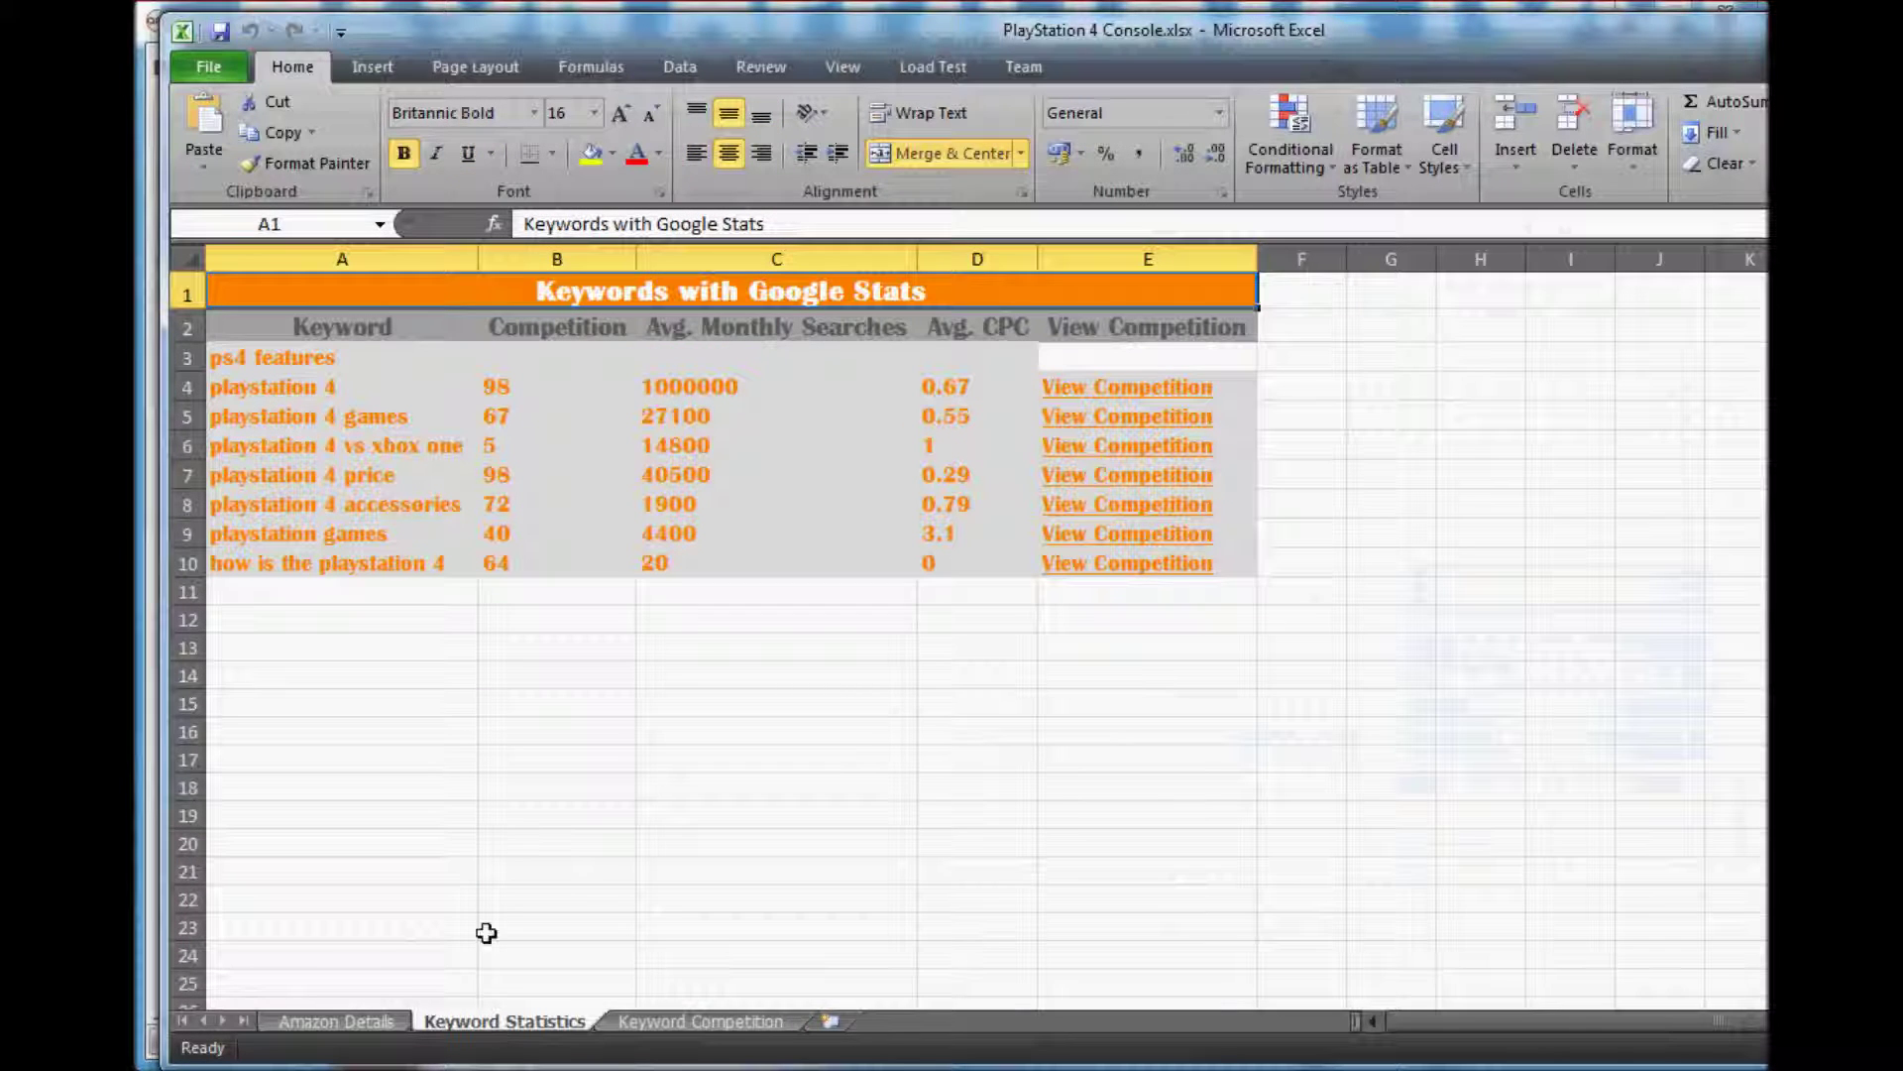
{"action": "left_click", "coordinate": [1214, 361]}
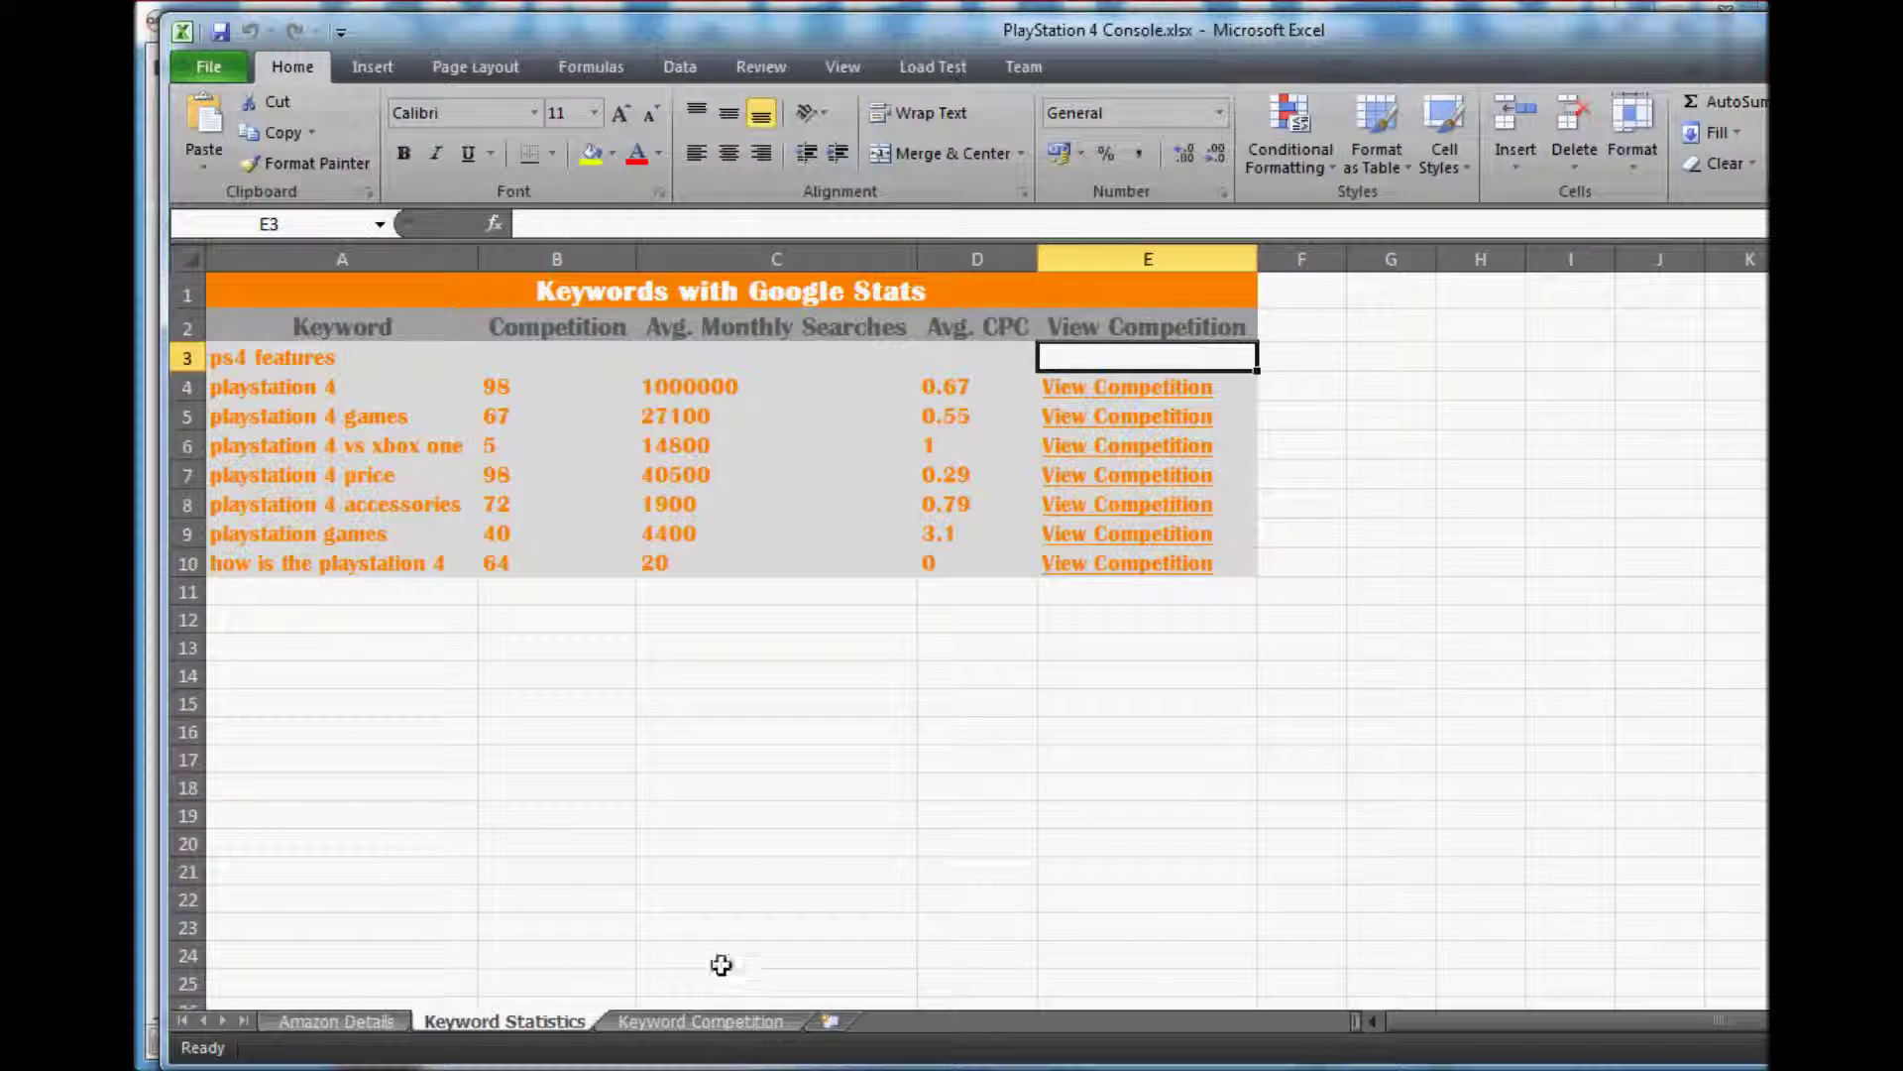
{"action": "left_click", "coordinate": [734, 1019]}
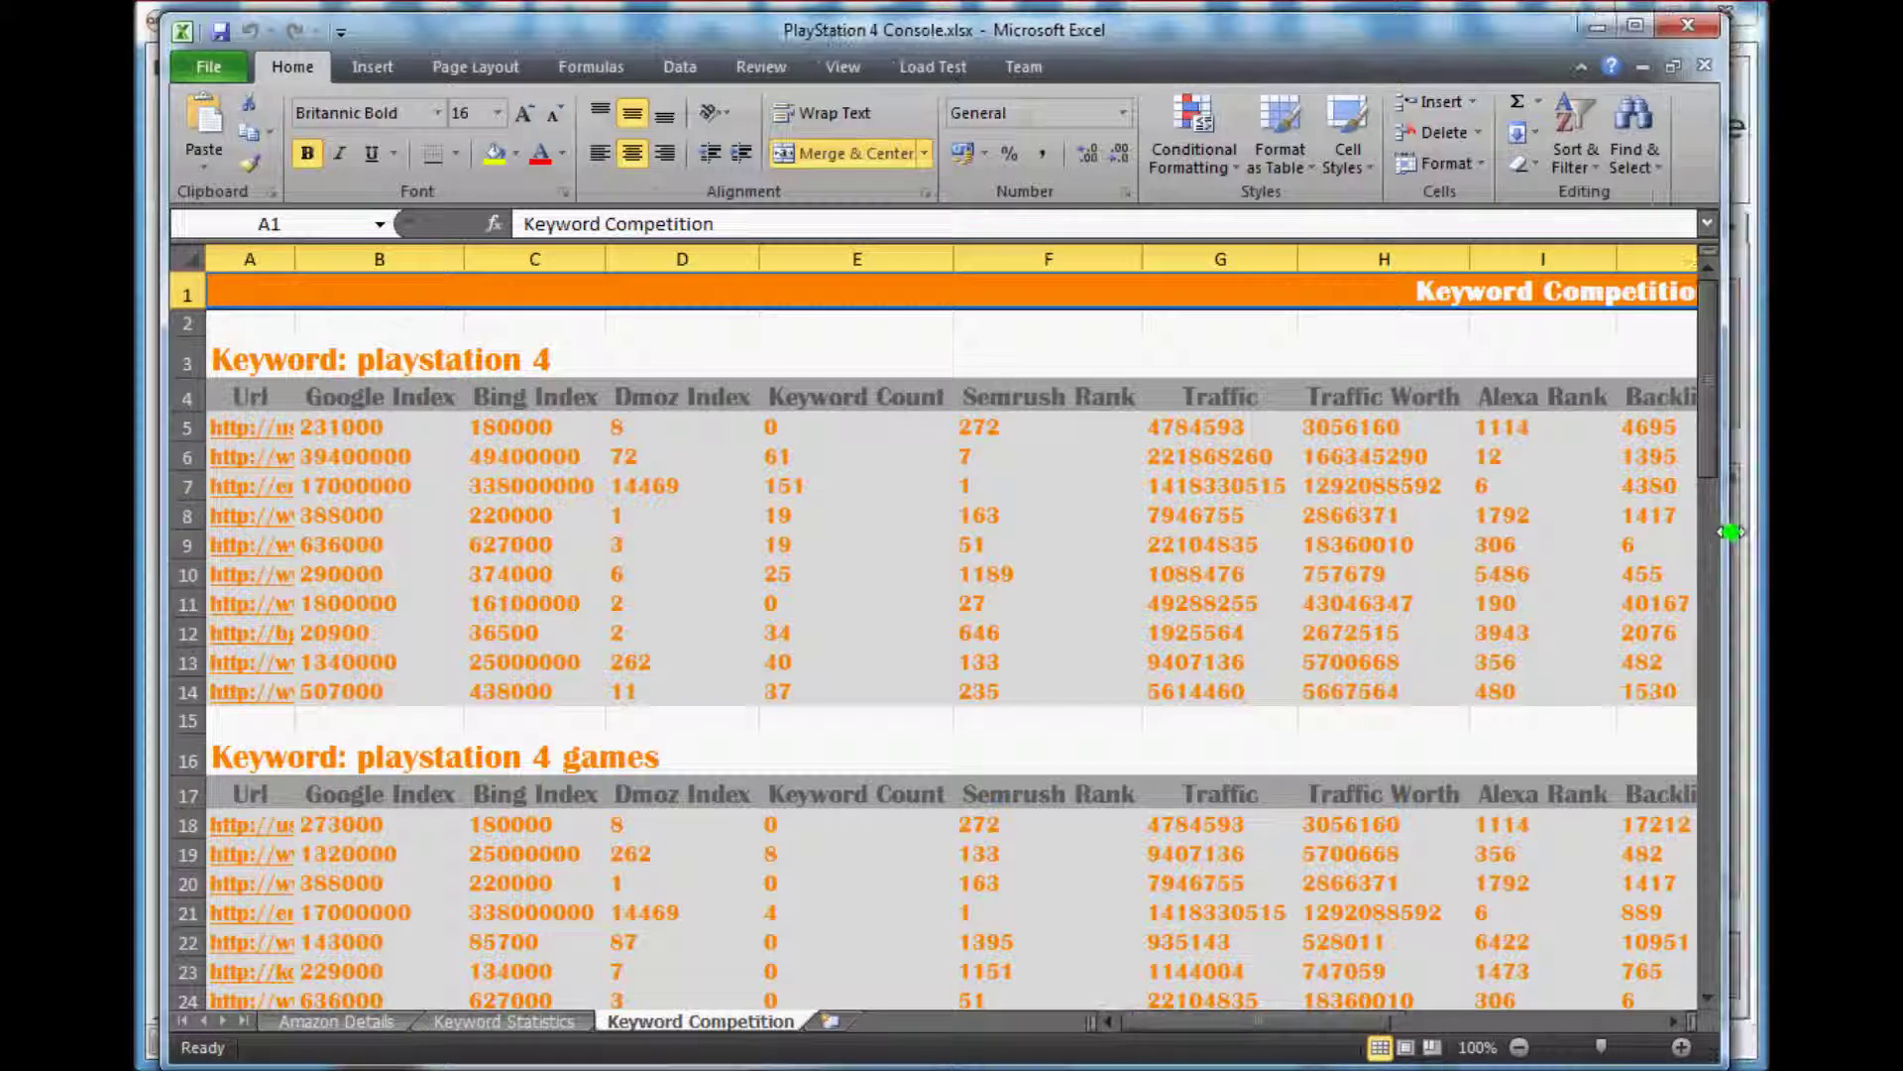
{"action": "left_click_drag", "start_coordinate": [1730, 532], "coordinate": [1747, 530]}
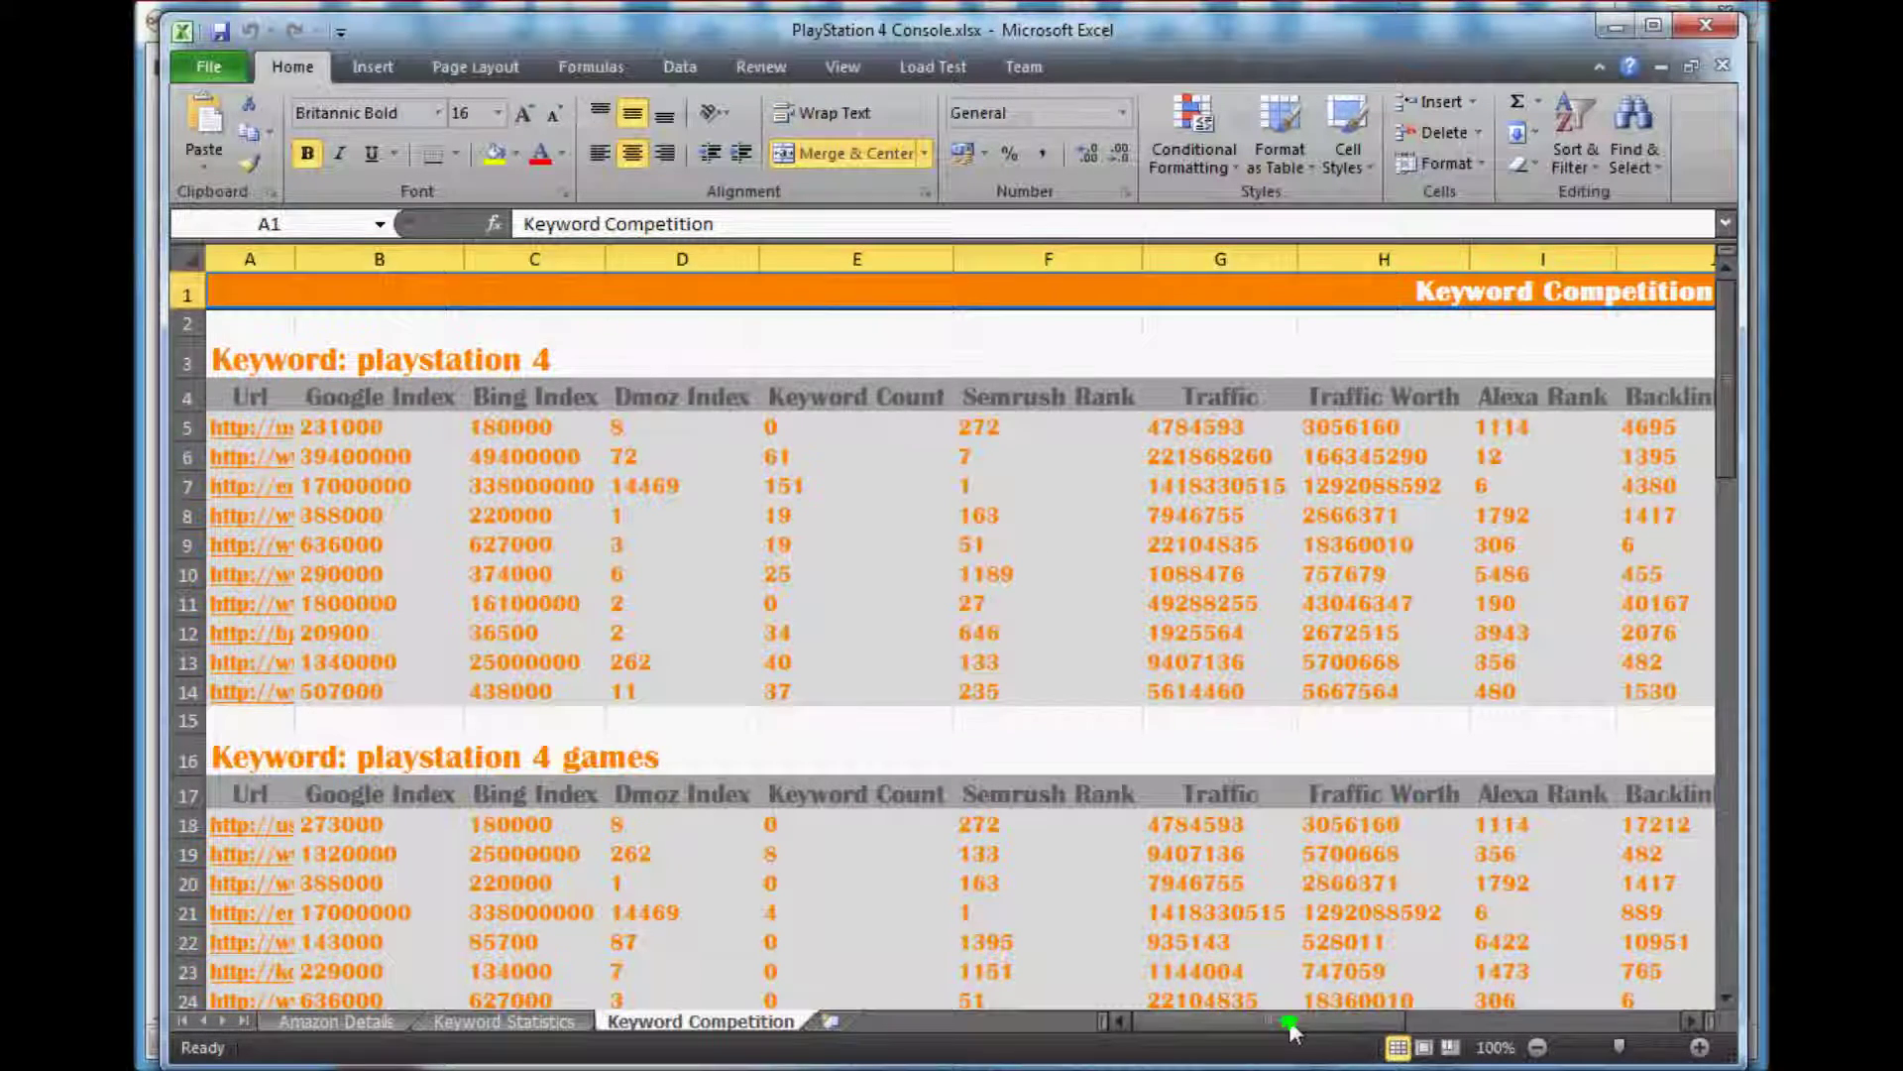
{"action": "mouse_move", "coordinate": [1289, 1028]}
{"action": "left_mouse_down"}
{"action": "mouse_move", "coordinate": [1552, 1021]}
{"action": "mouse_move", "coordinate": [1279, 1021]}
{"action": "left_mouse_up"}
{"action": "left_click_drag", "start_coordinate": [1730, 444], "coordinate": [1740, 783]}
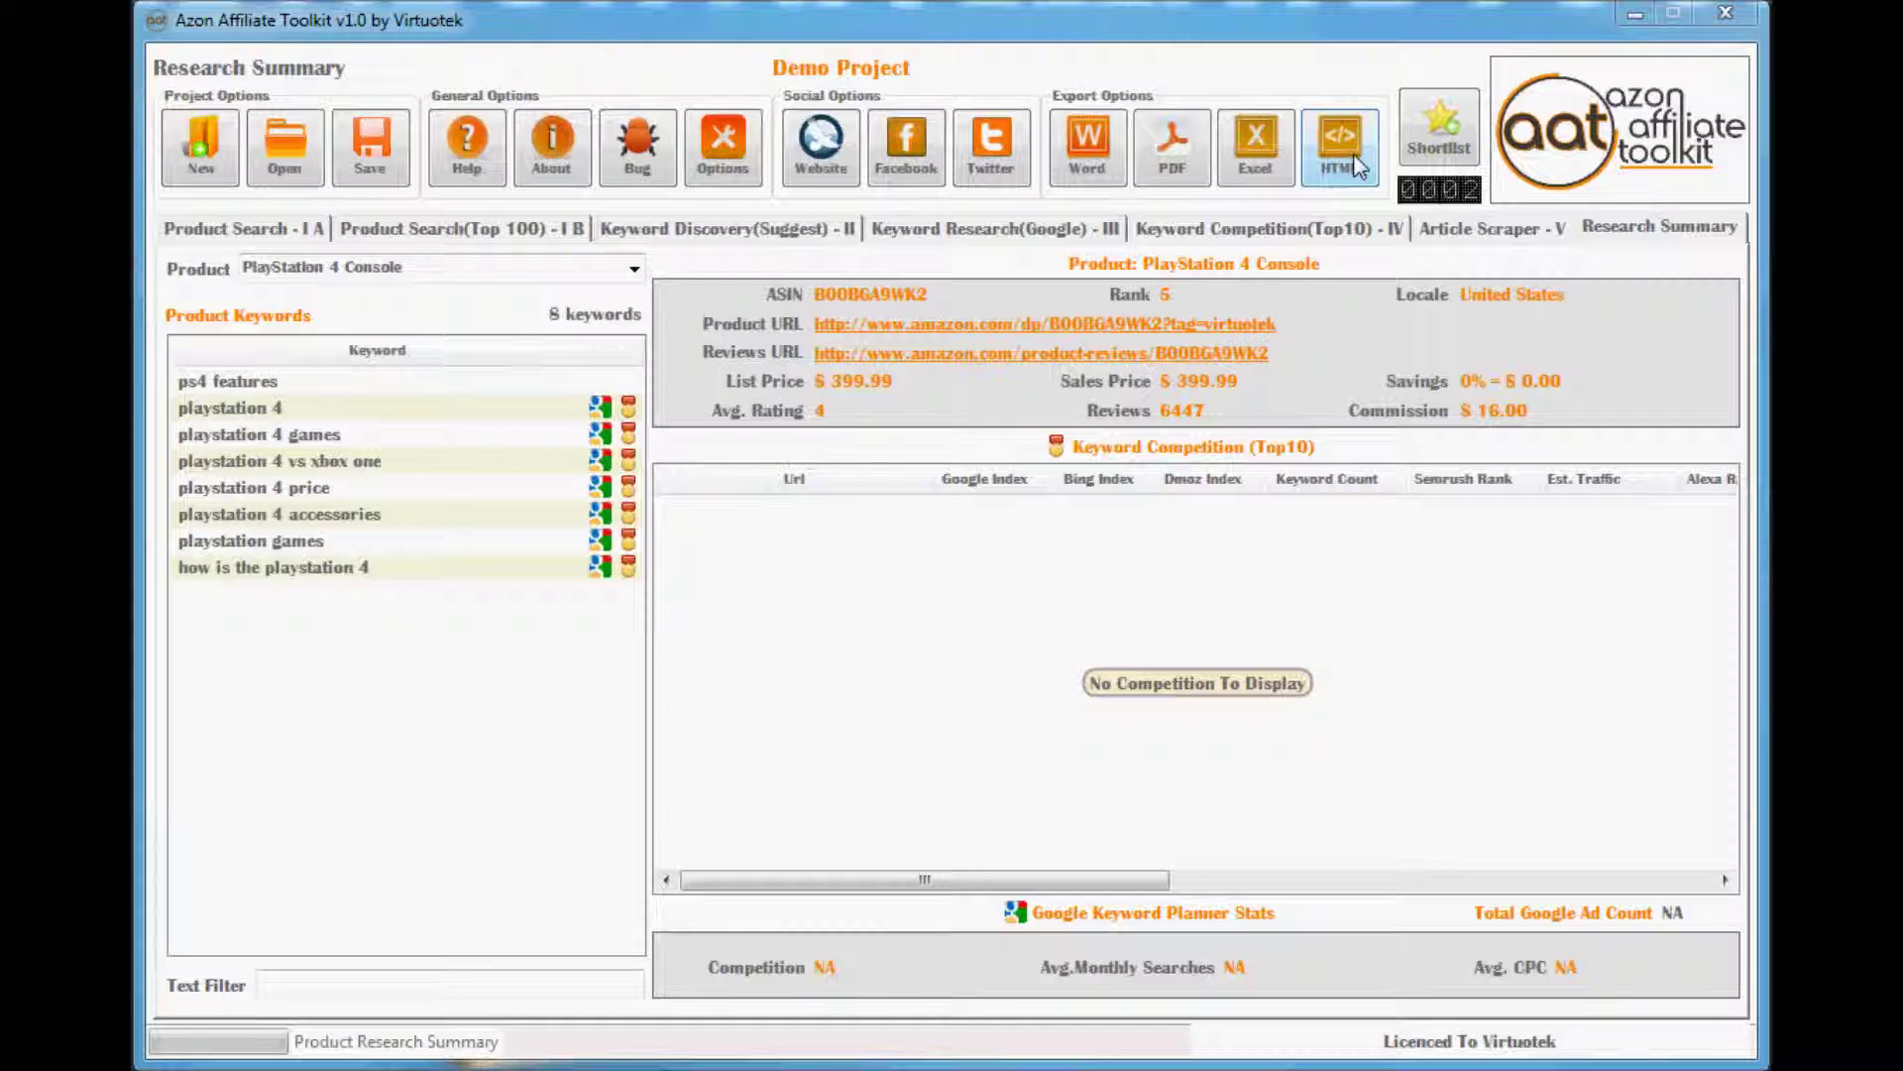
Export the project as an HTML report to the Desktop
{"action": "left_click", "coordinate": [1351, 149]}
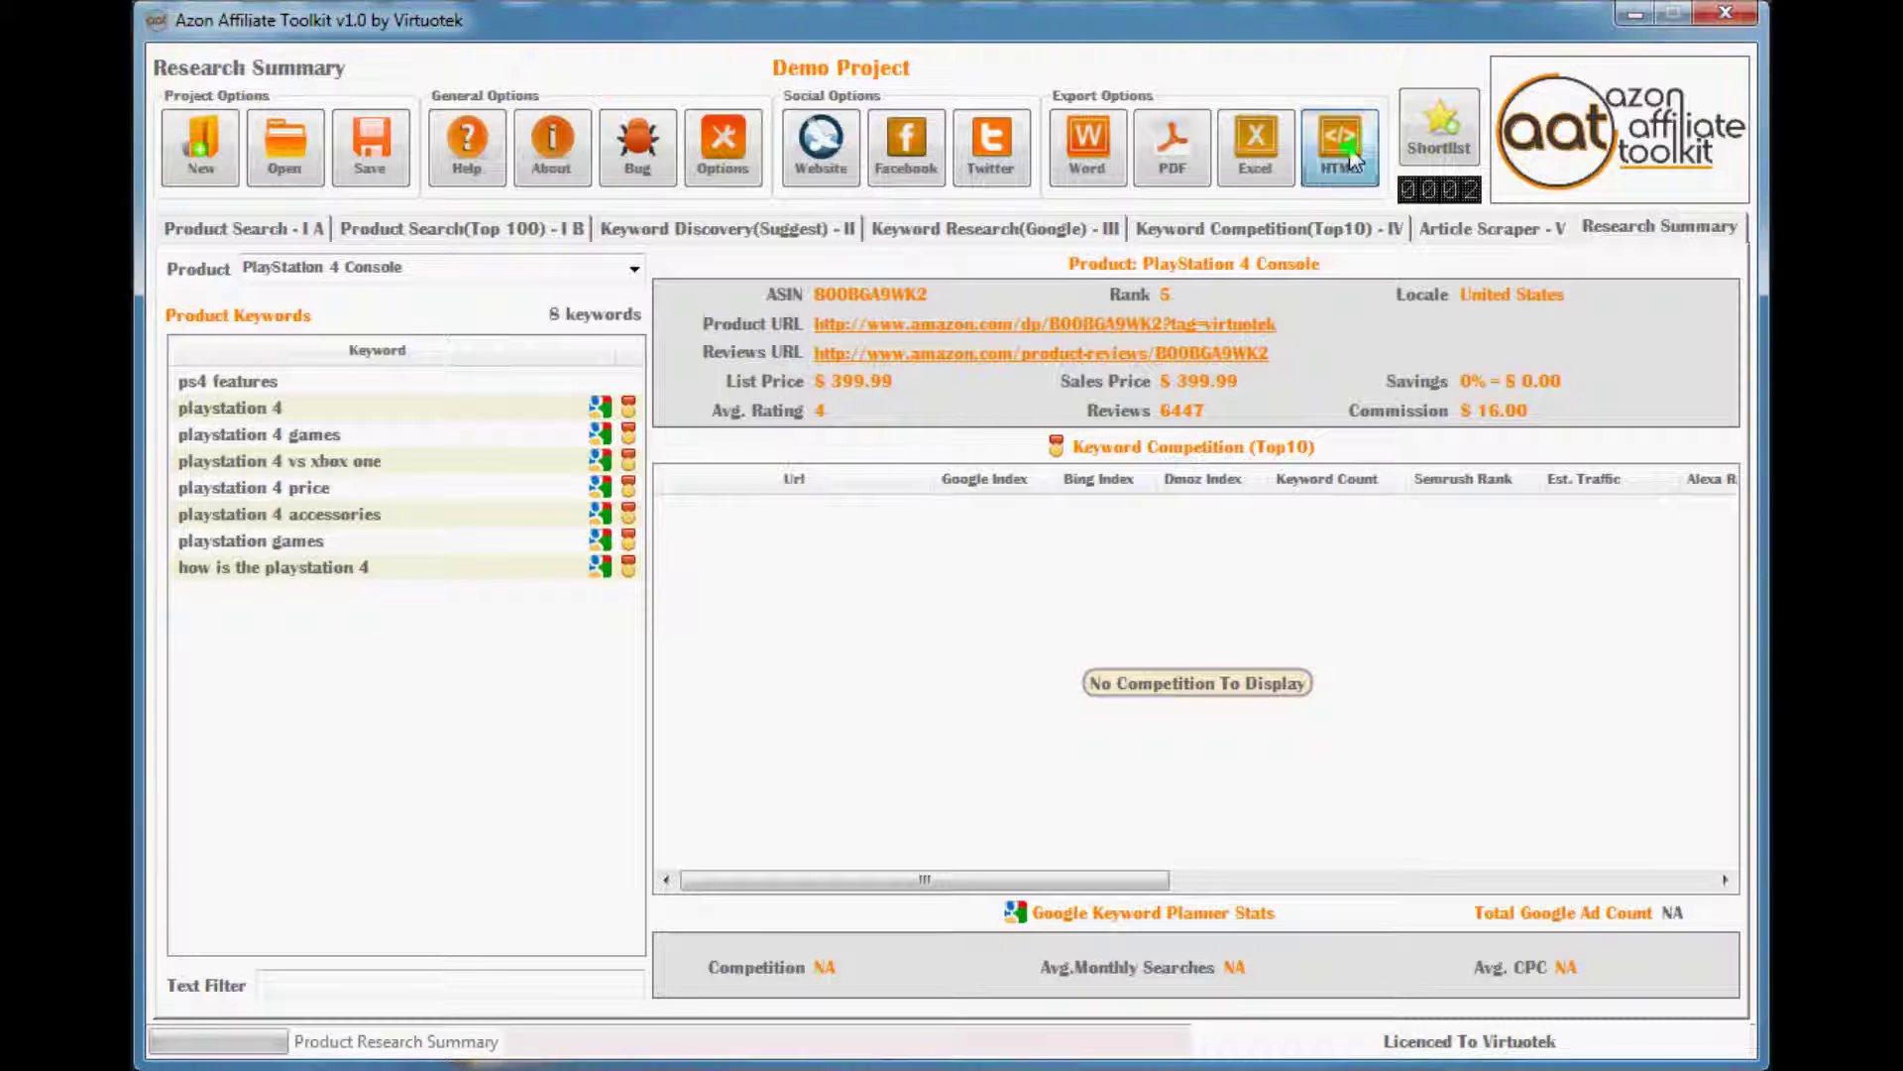
{"action": "left_click", "coordinate": [858, 407]}
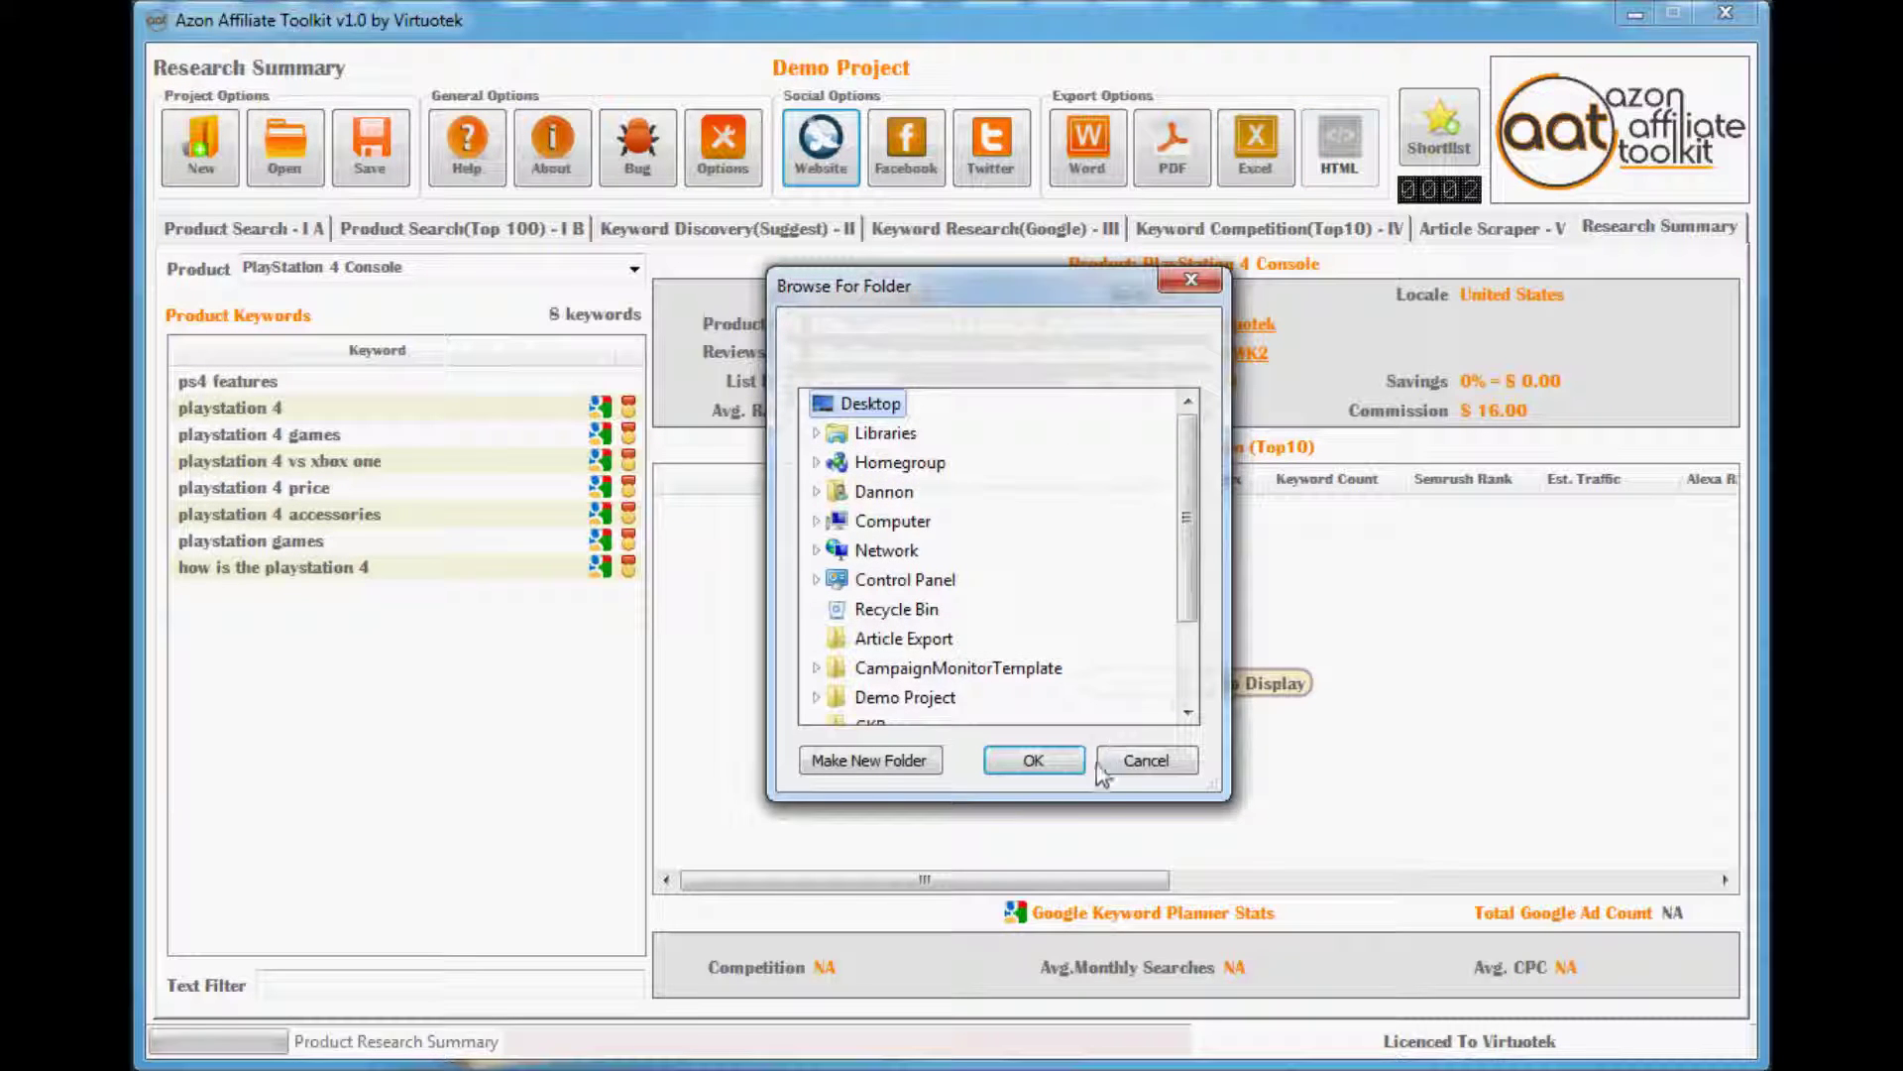
{"action": "left_click", "coordinate": [1052, 761]}
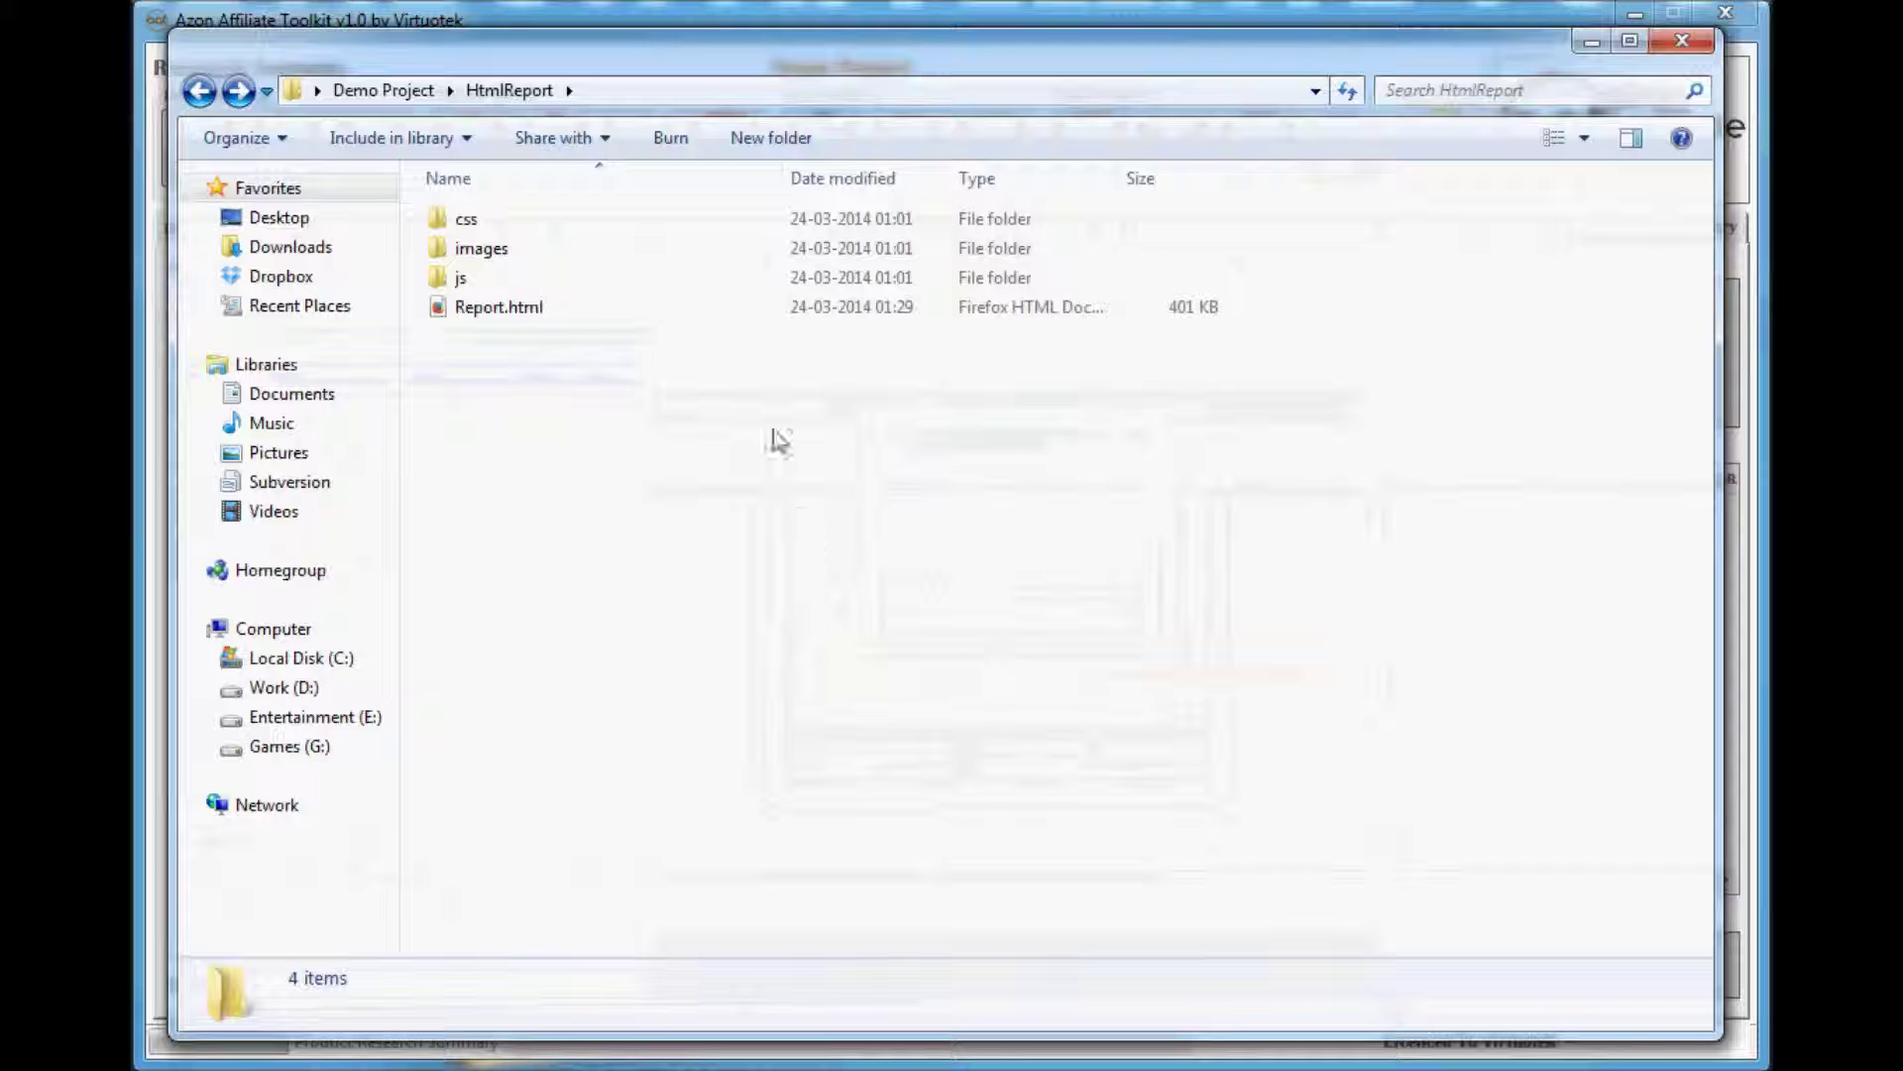
Go to Demo Project\HtmlReport and open Report.html in the browser
{"action": "left_click", "coordinate": [420, 93]}
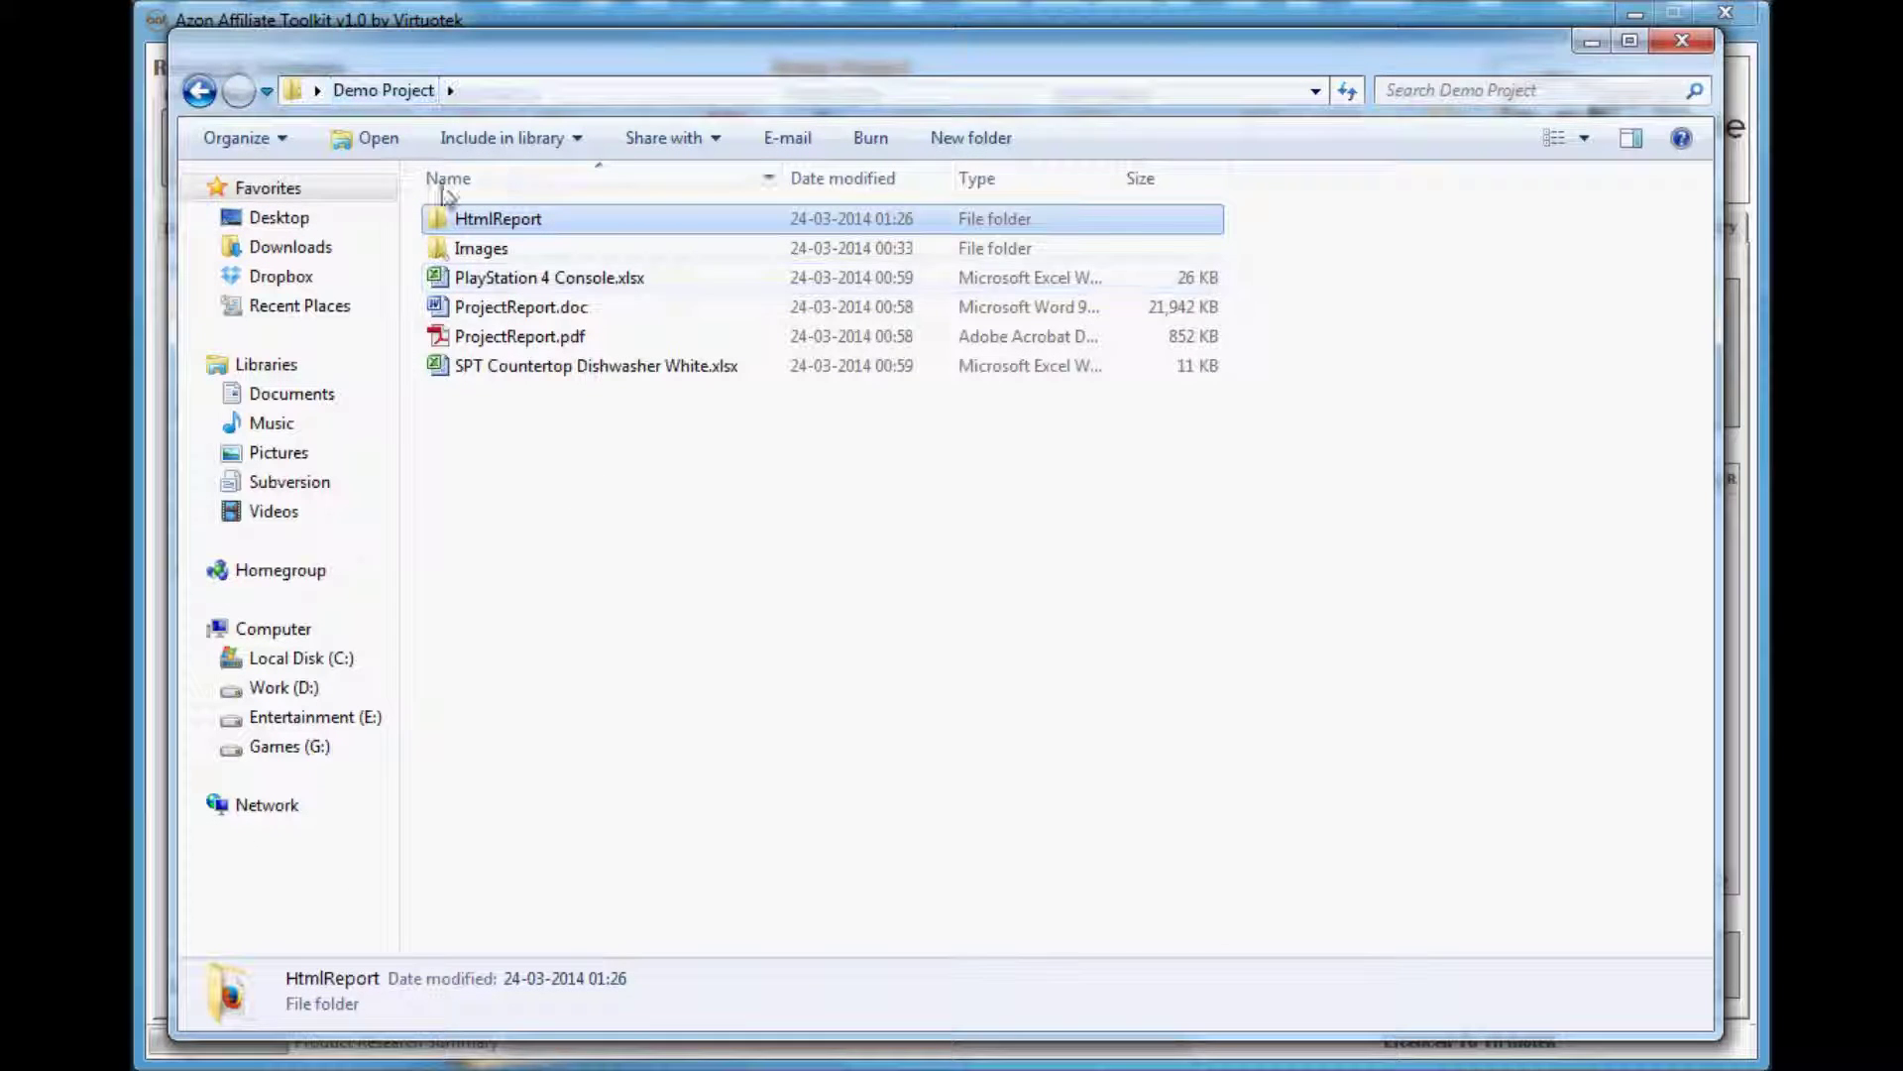
{"action": "double_click", "coordinate": [520, 219]}
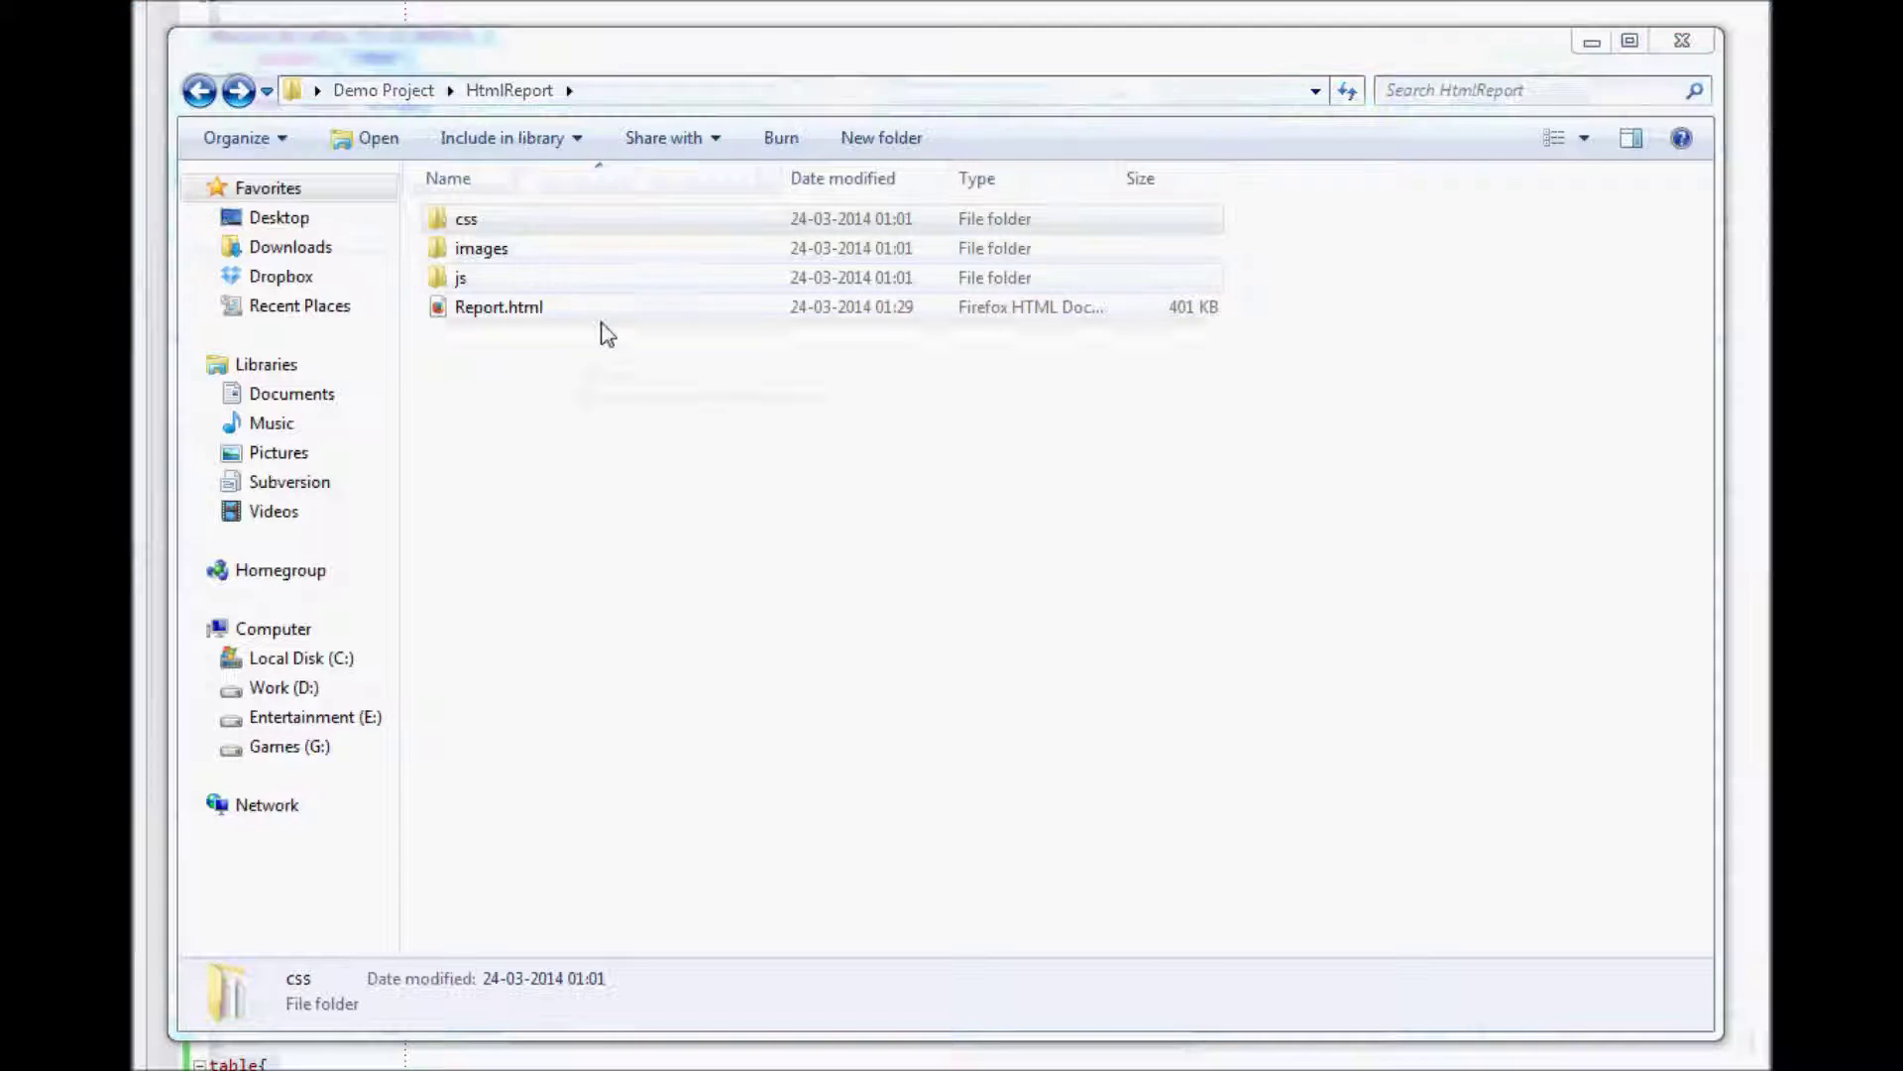
{"action": "double_click", "coordinate": [486, 308]}
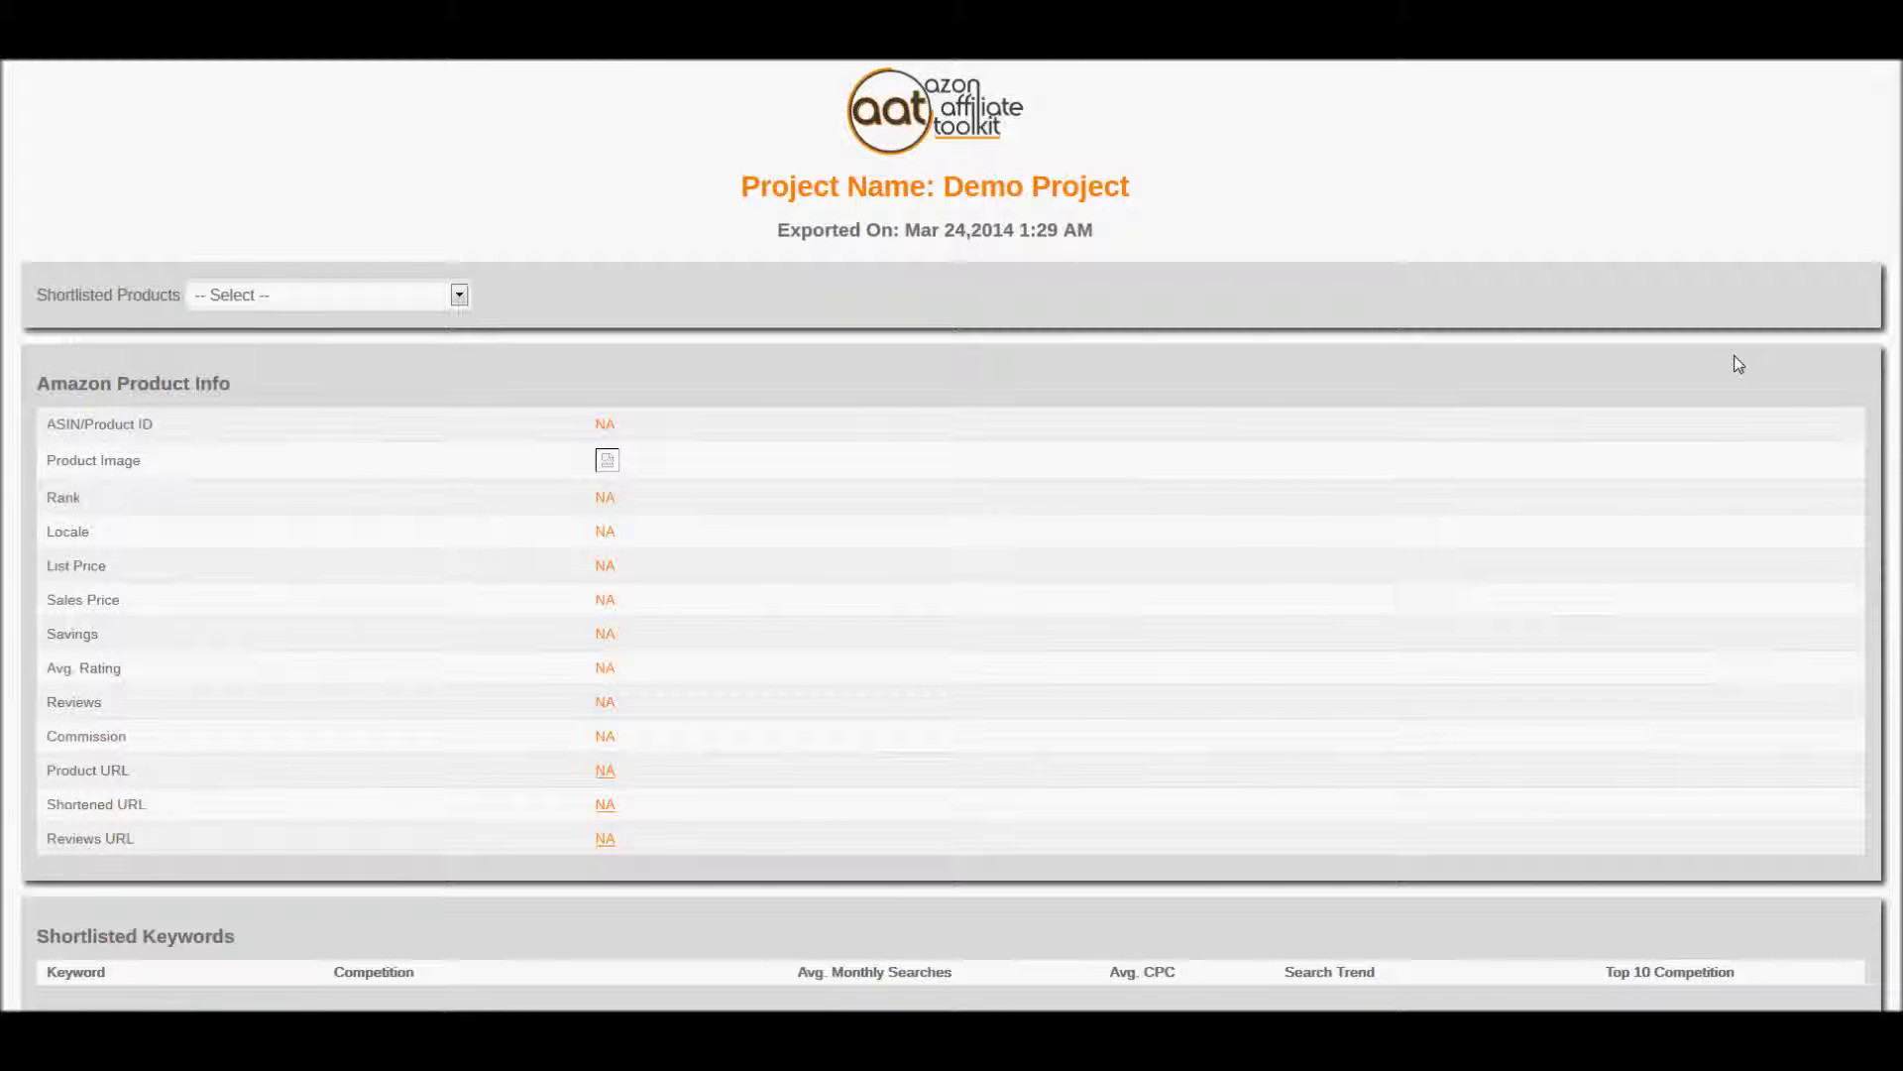
Choose PlayStation 4 Console from the Shortlisted Products dropdown
{"action": "left_click", "coordinate": [459, 296]}
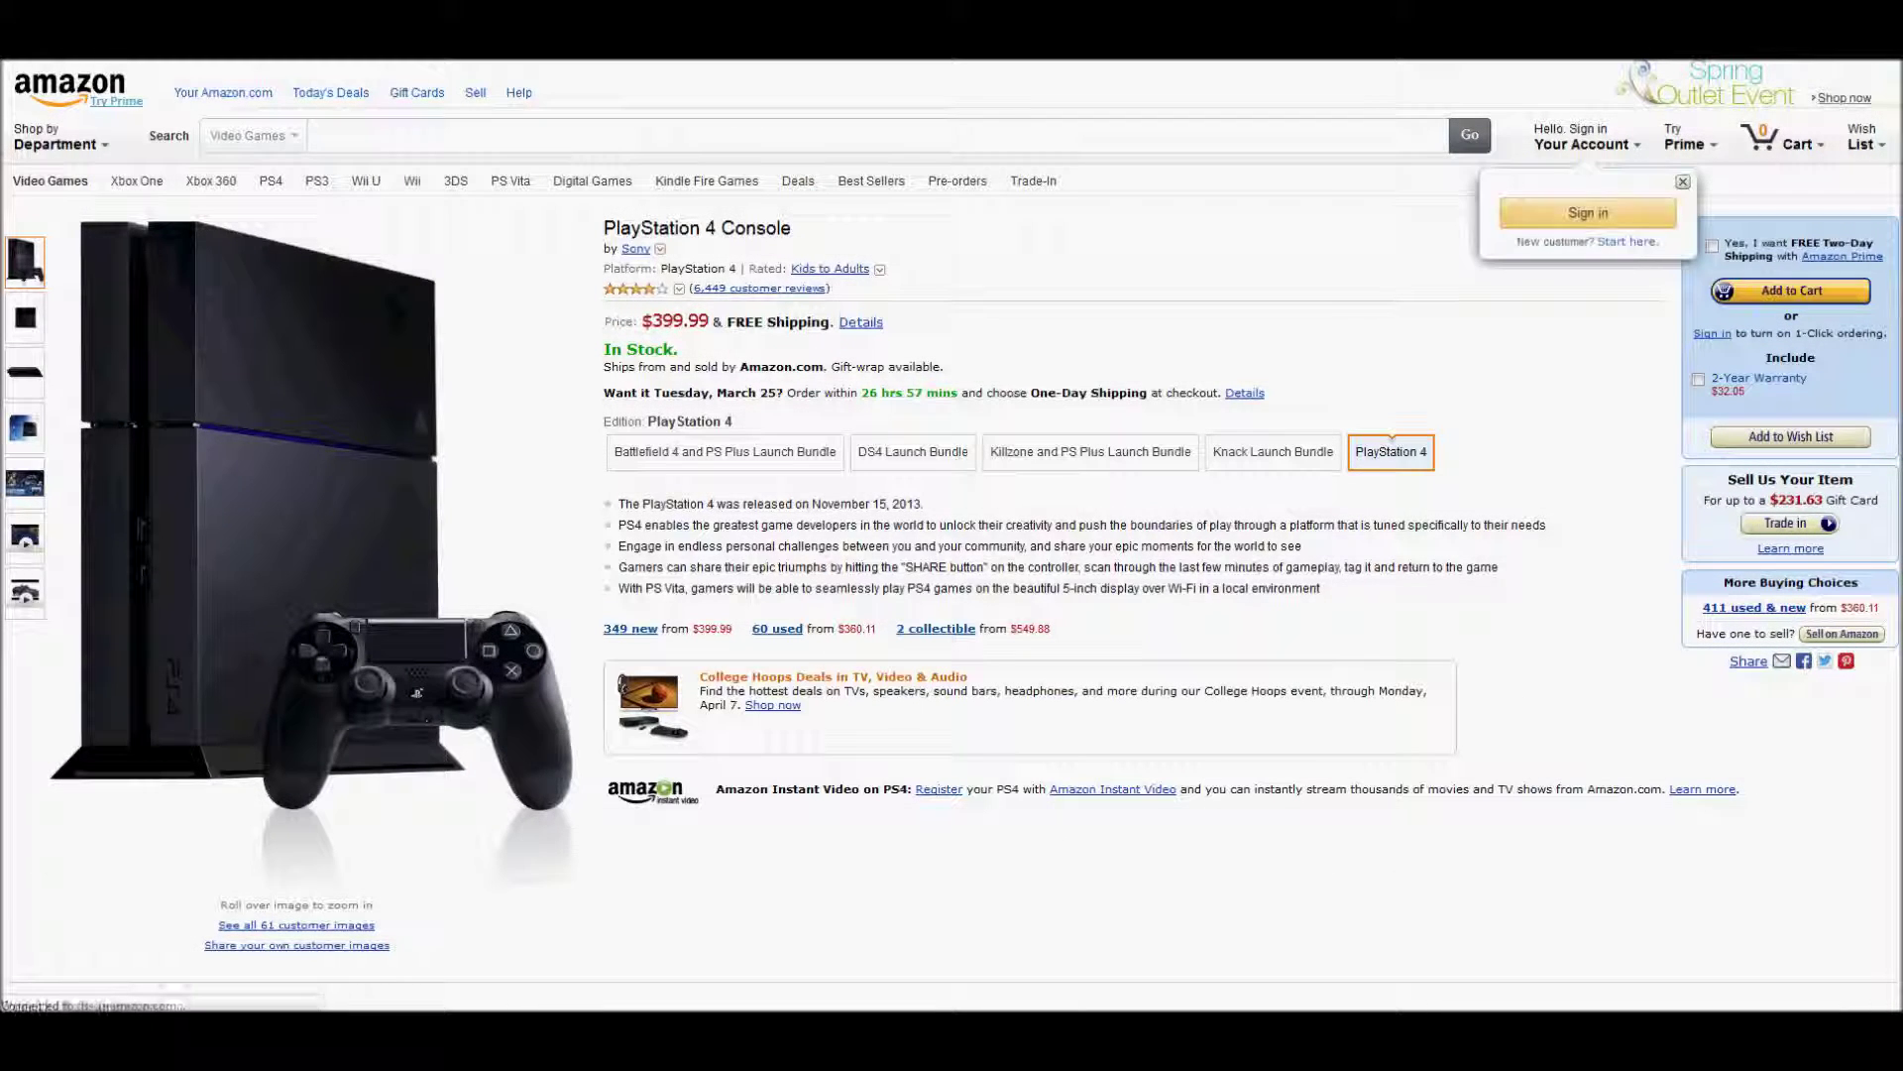
Go back from the Amazon product page to the HTML report's PlayStation 4 Console details
{"action": "key", "text": "alt+Left"}
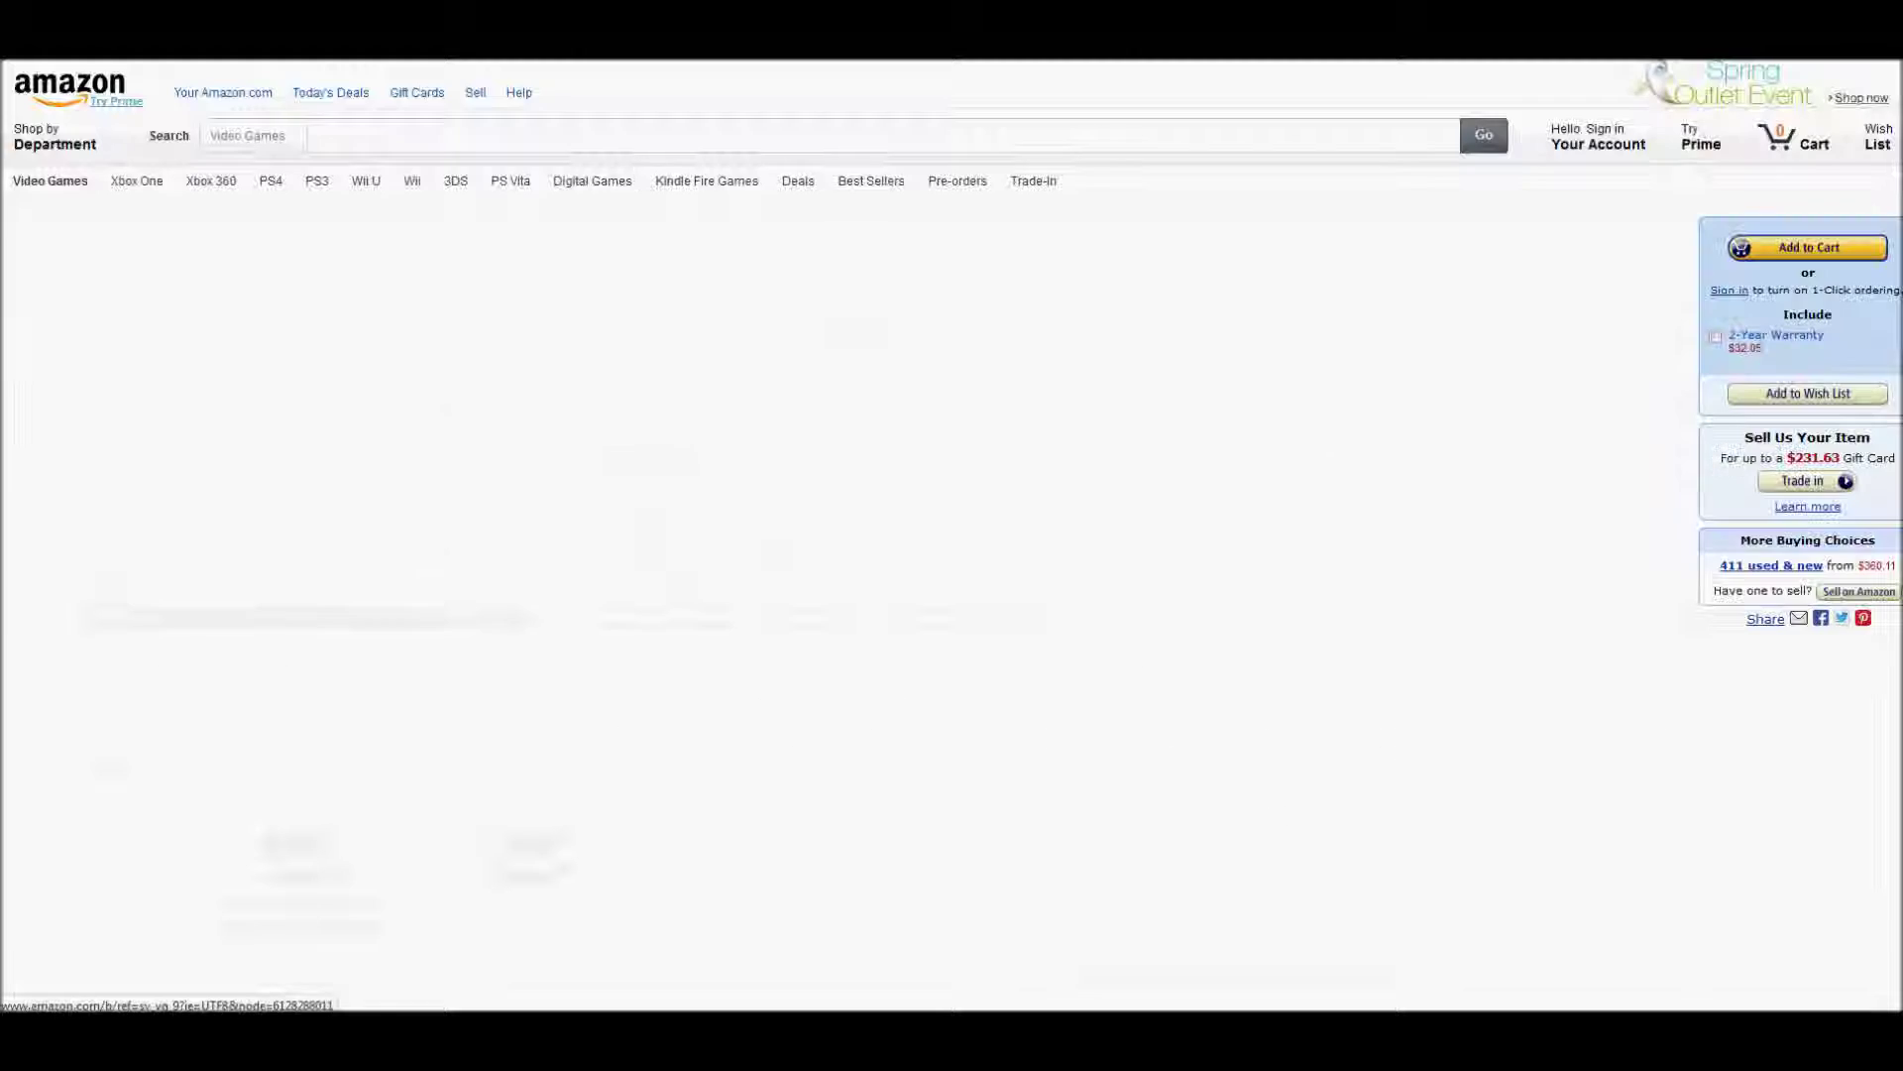
{"action": "key", "text": "alt+Left"}
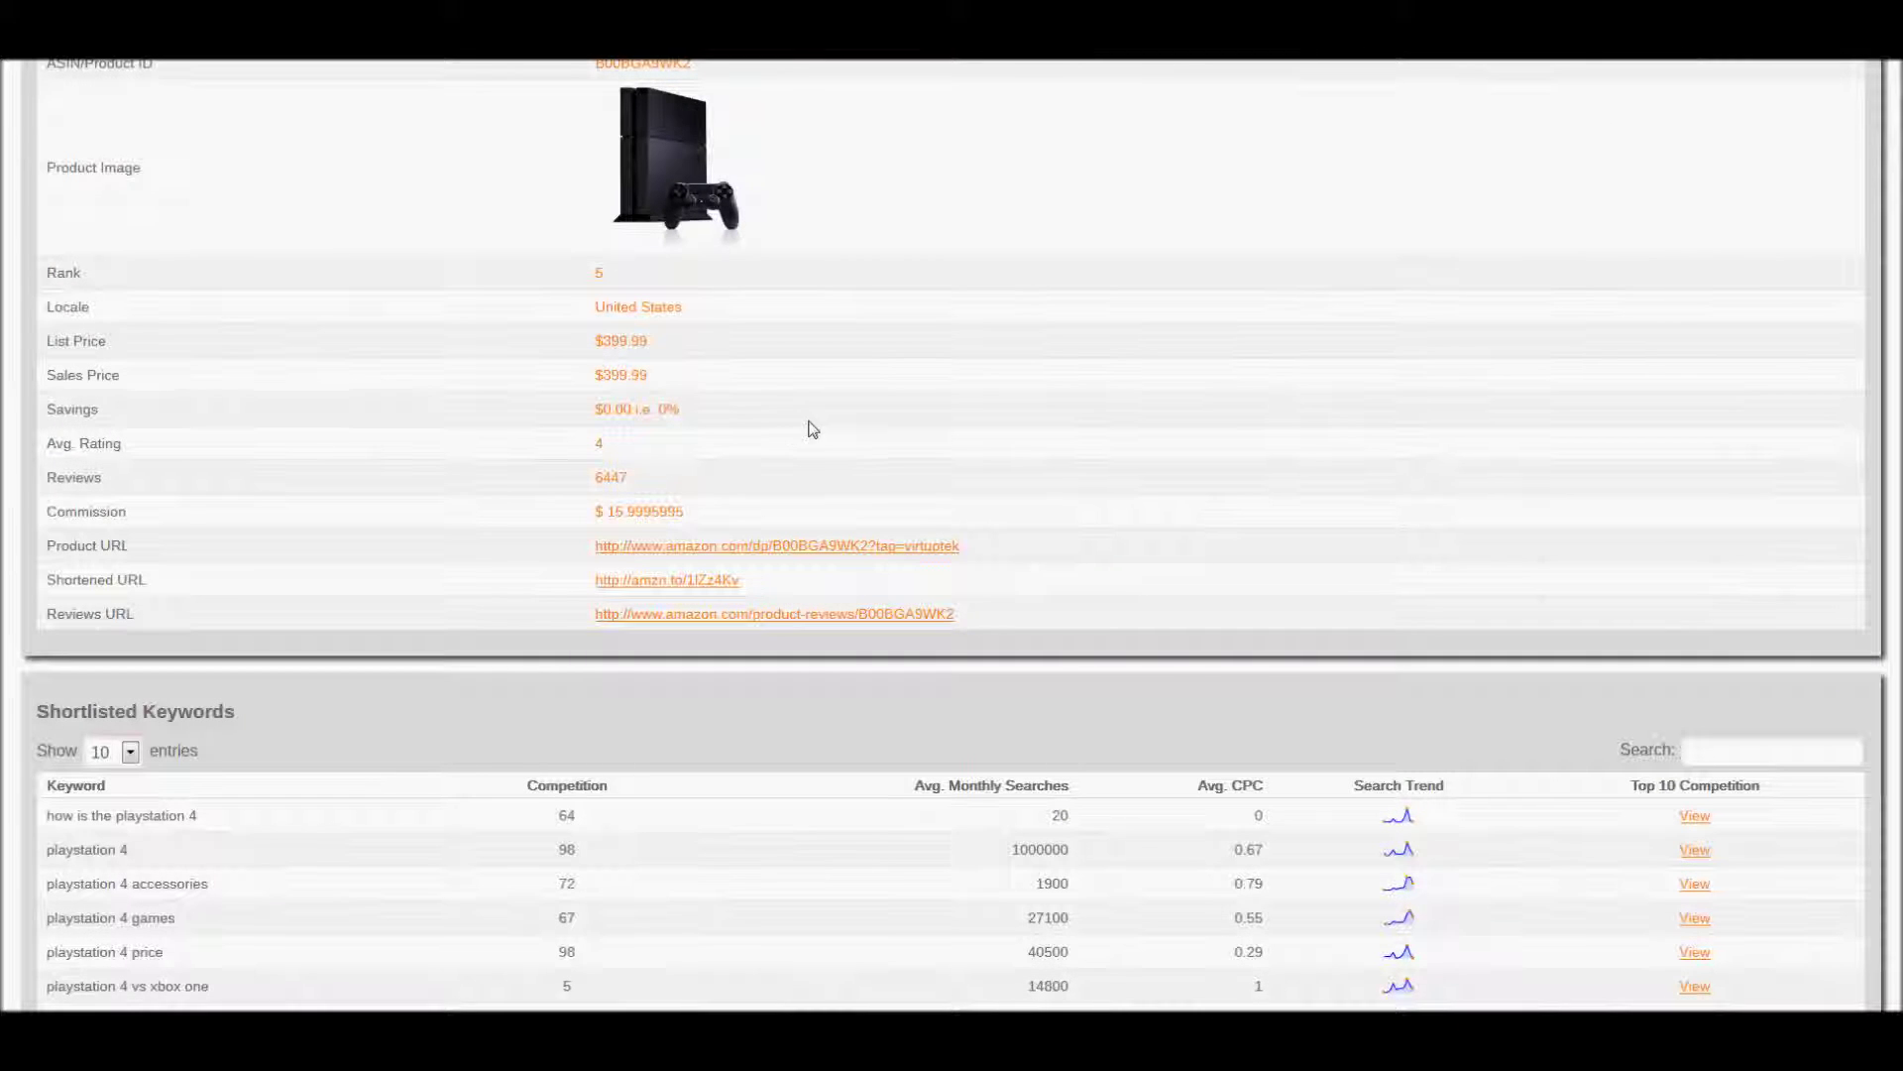
View the top 10 competition for the first shortlisted keyword, 'how is the playstation 4'
{"action": "scroll", "coordinate": [1090, 573], "scroll_direction": "down", "scroll_amount": 1}
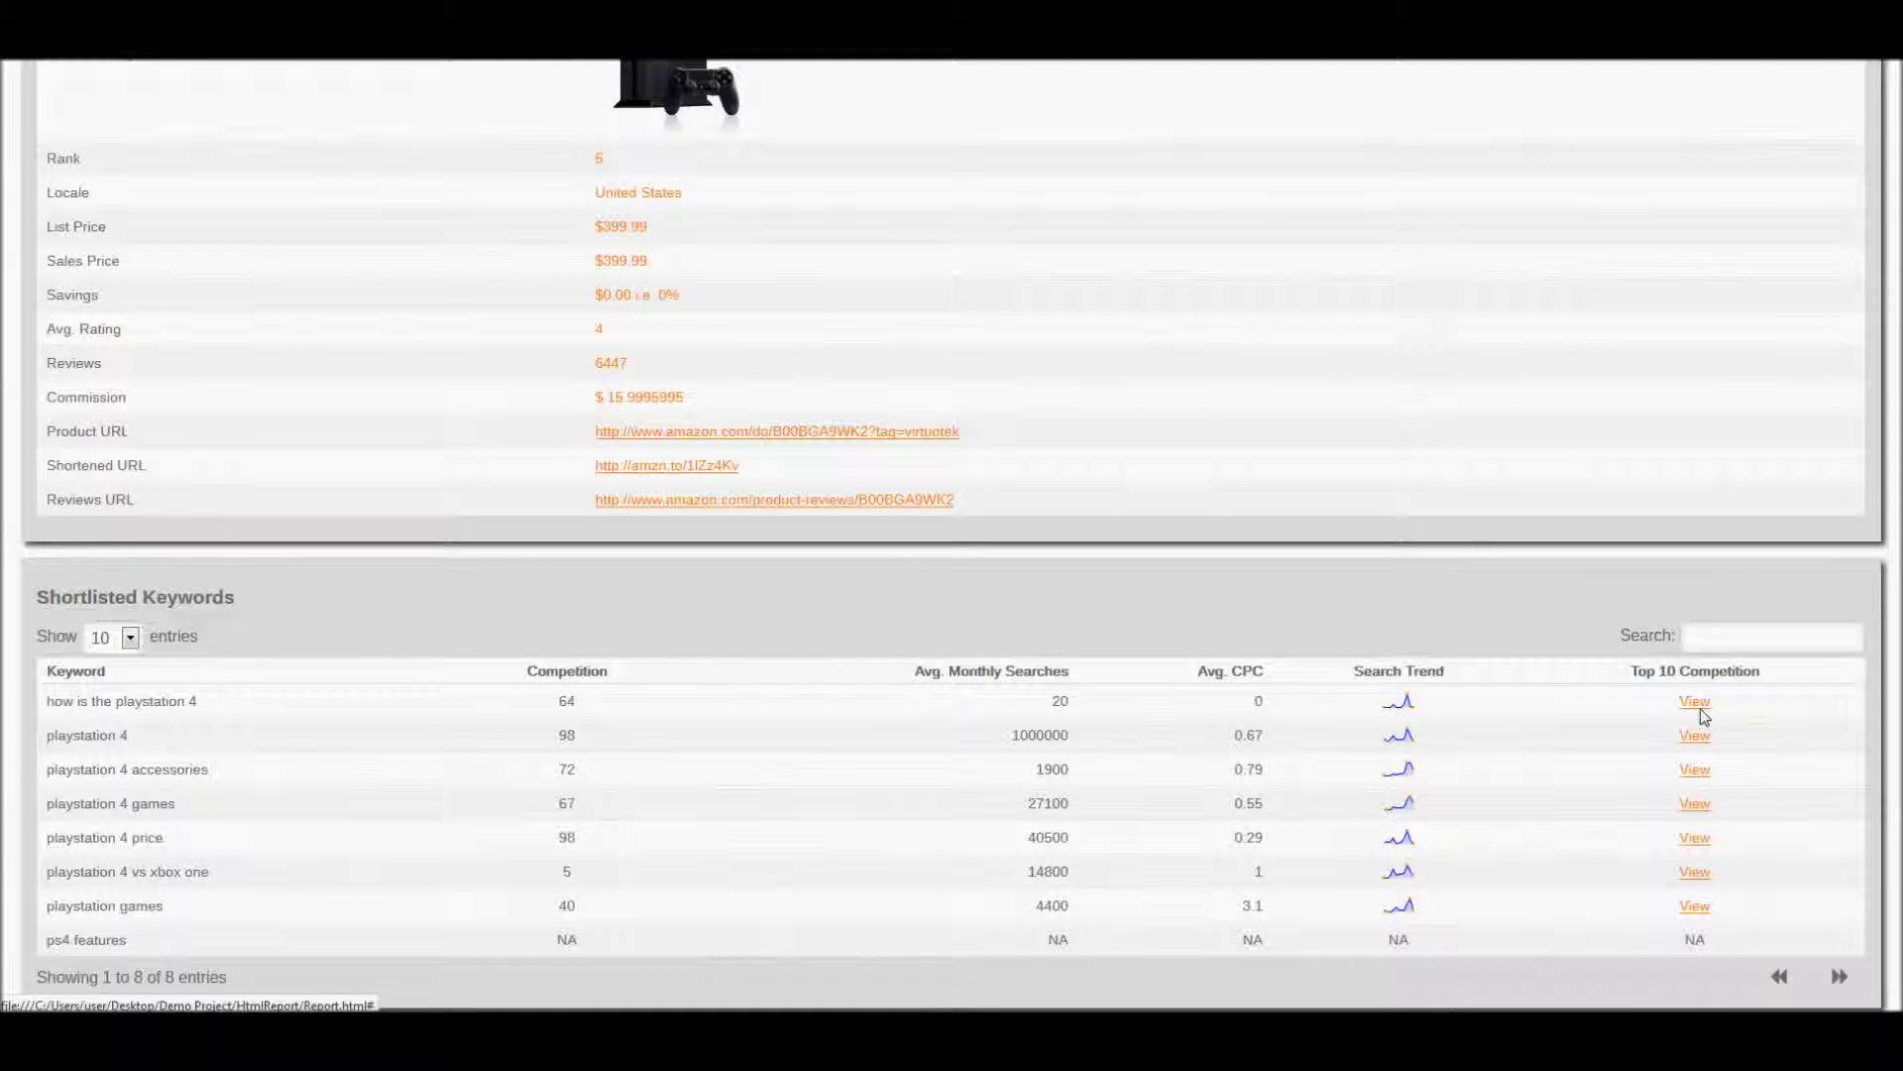
{"action": "left_click", "coordinate": [1697, 704]}
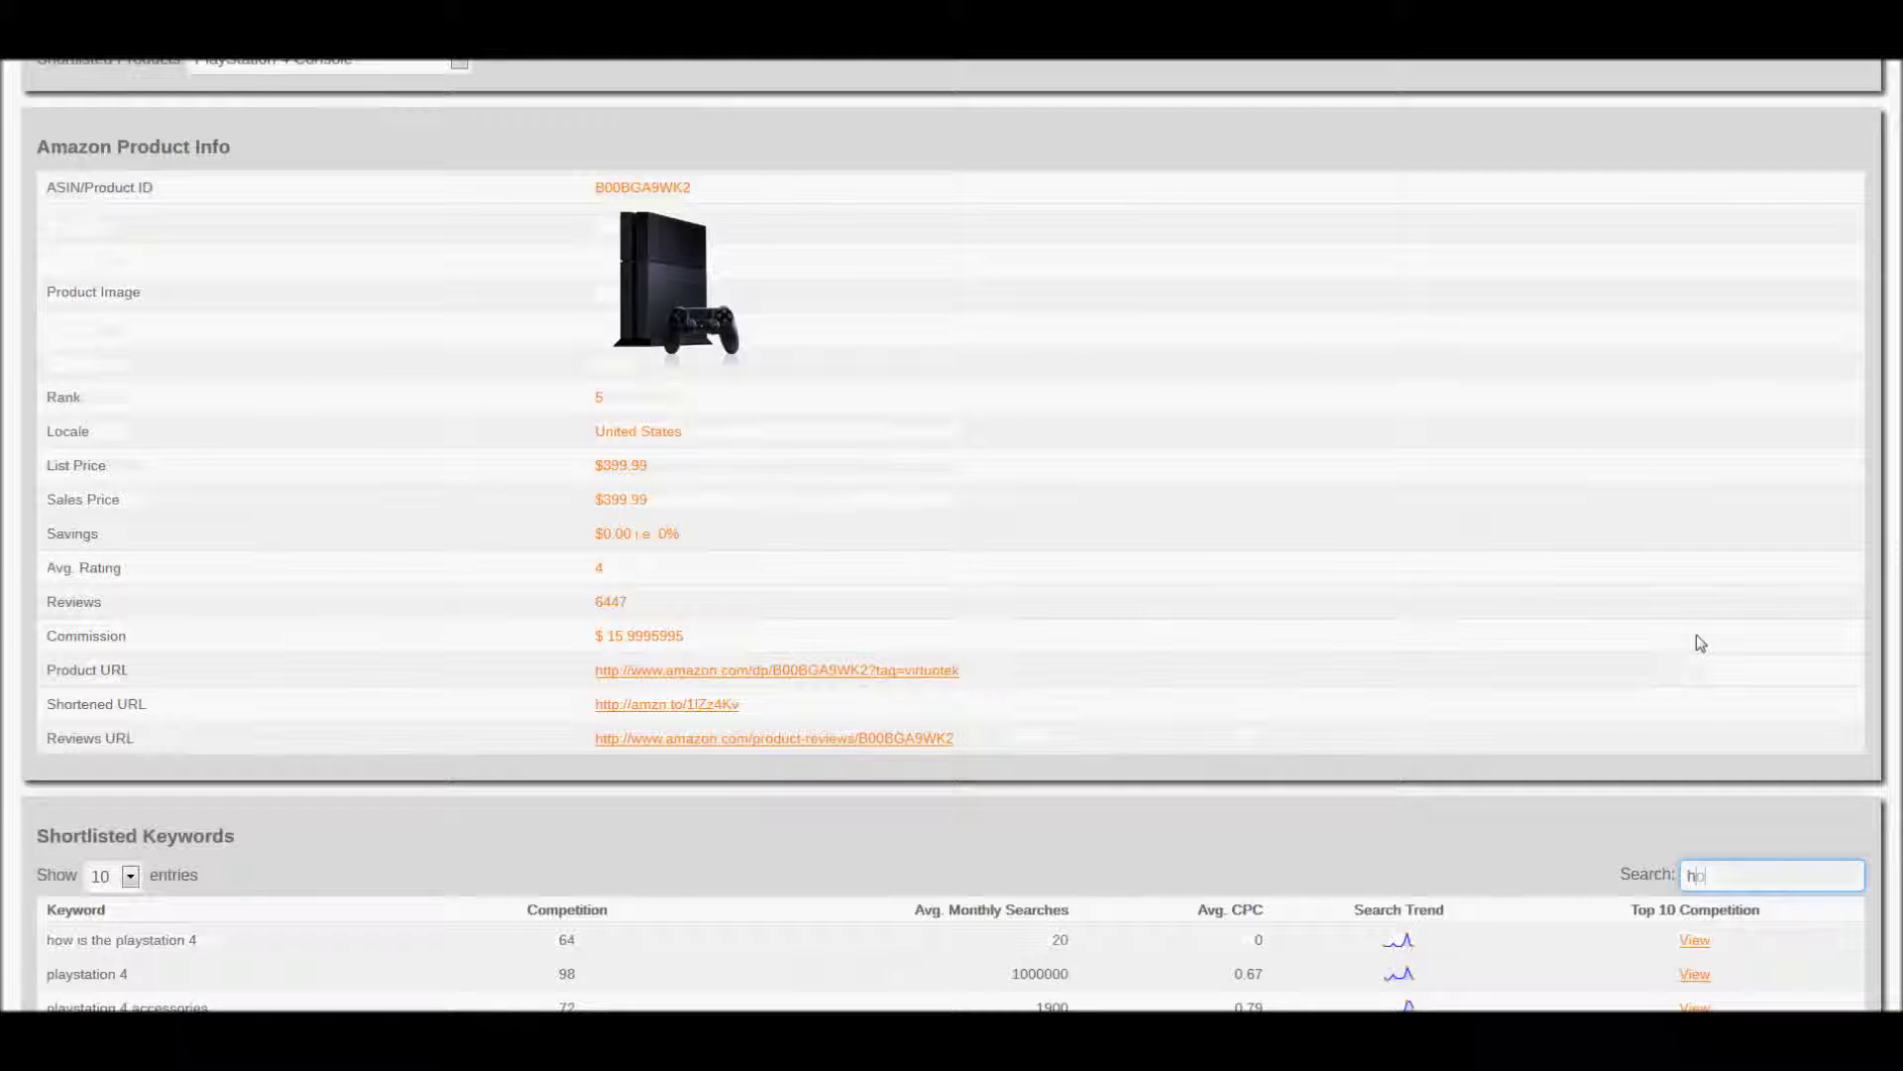
{"action": "type", "text": "w"}
{"action": "key", "text": "BackSpace"}
{"action": "key", "text": "BackSpace"}
{"action": "key", "text": "BackSpace"}
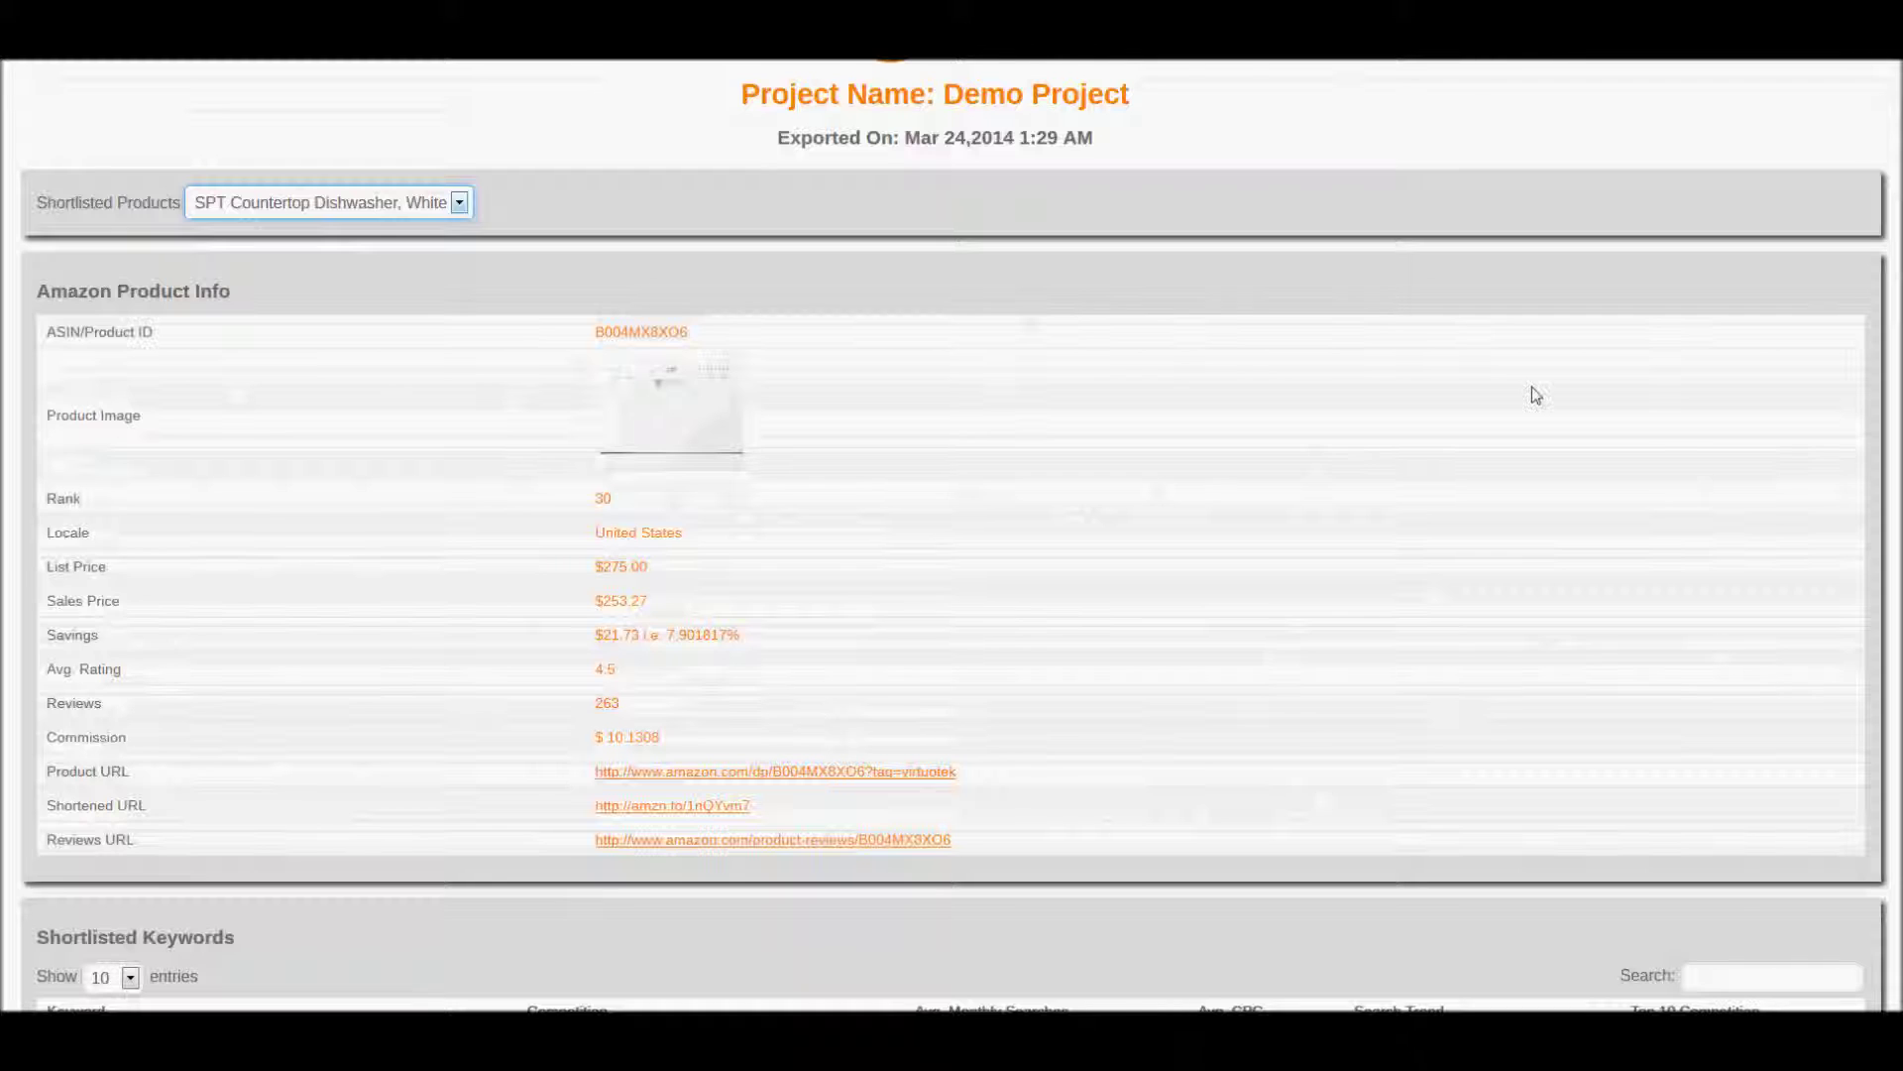
Try 'hpw' in the keyword Search box, clear the mistyped letters, and scroll the report
{"action": "scroll", "coordinate": [1818, 744], "scroll_direction": "up", "scroll_amount": 1}
{"action": "scroll", "coordinate": [1814, 746], "scroll_direction": "down", "scroll_amount": 2}
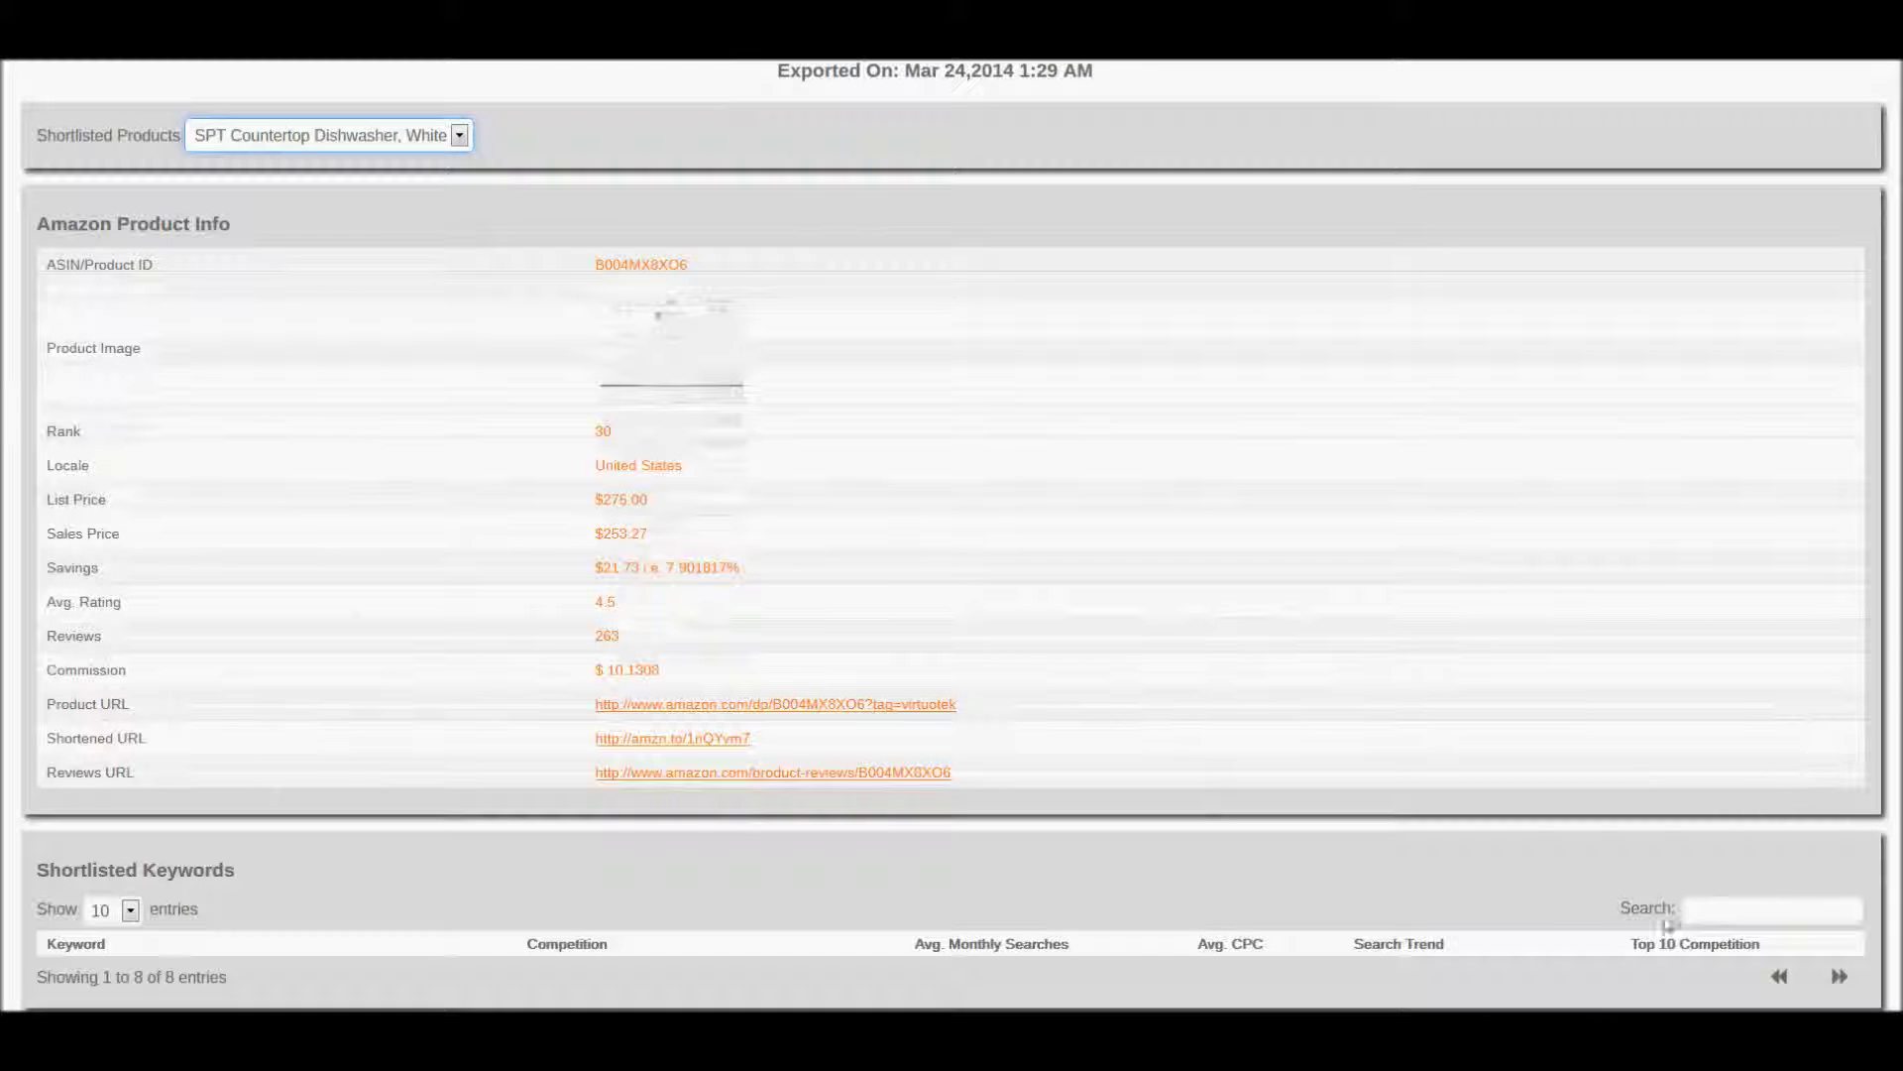